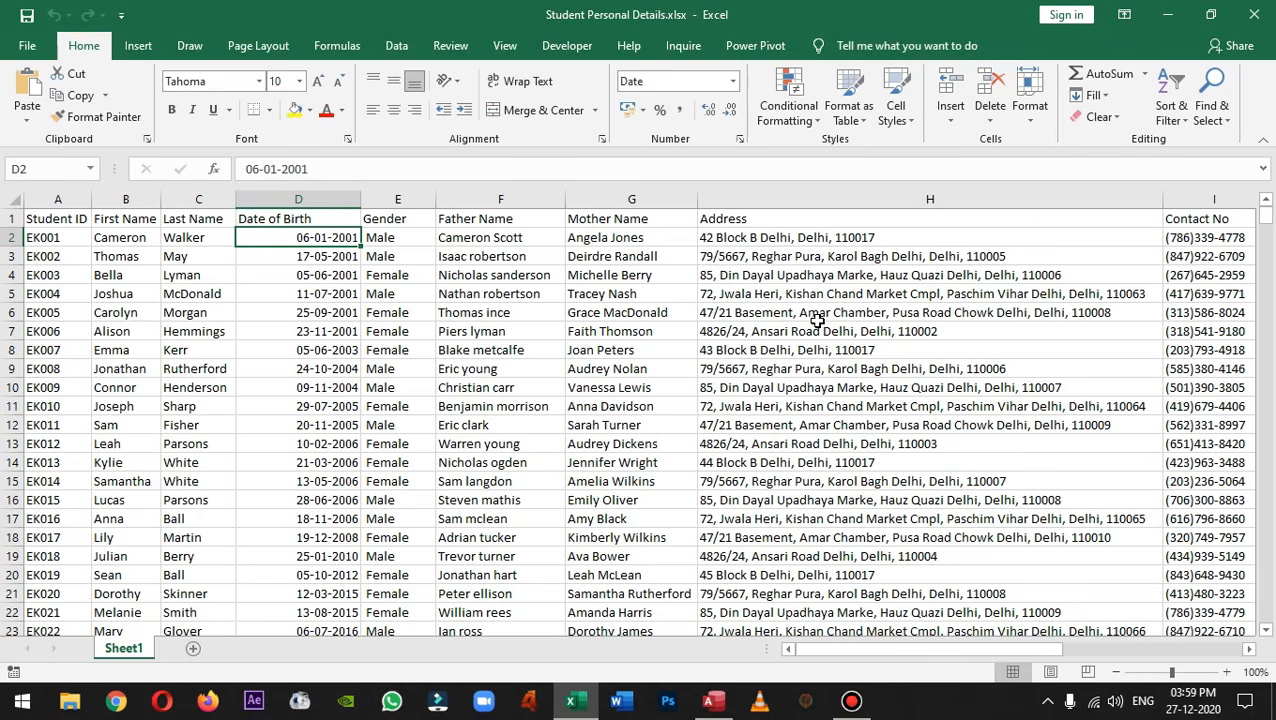
Step: Look over the student records in the Student Personal Details.xlsx workbook in Excel and return to the Student Details database in Access
key("alt+Tab")
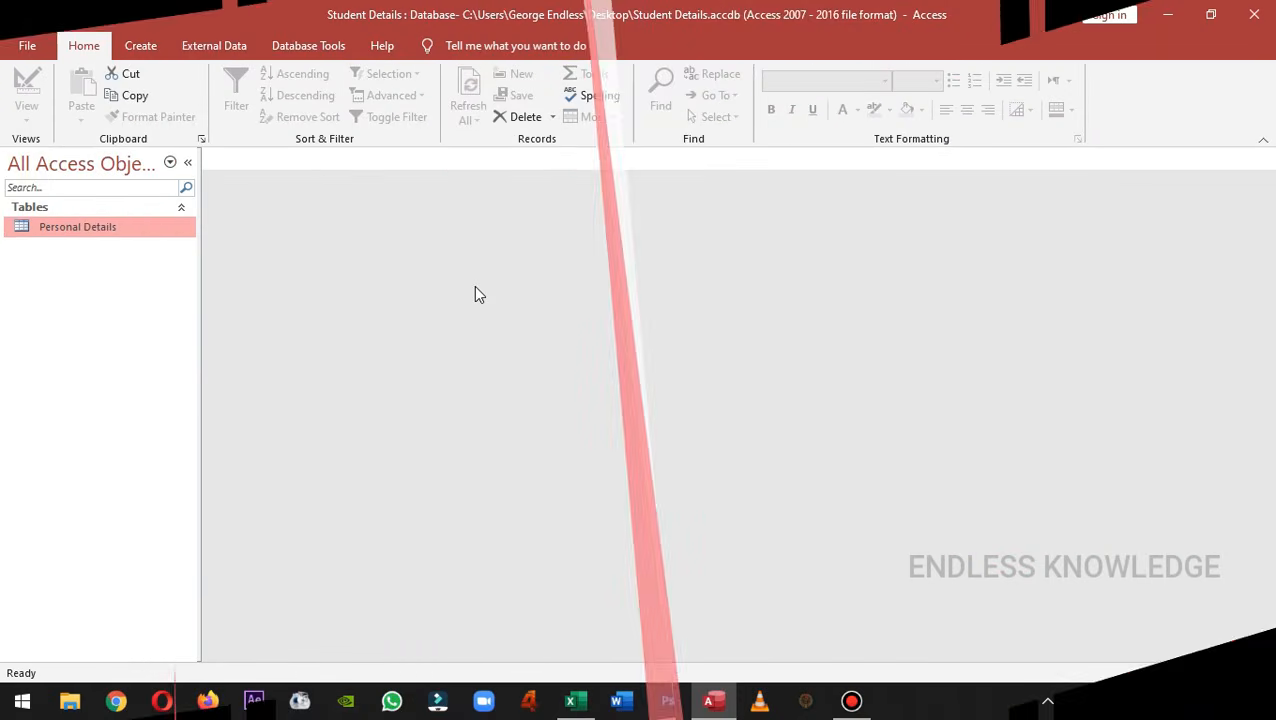
key("alt+Tab")
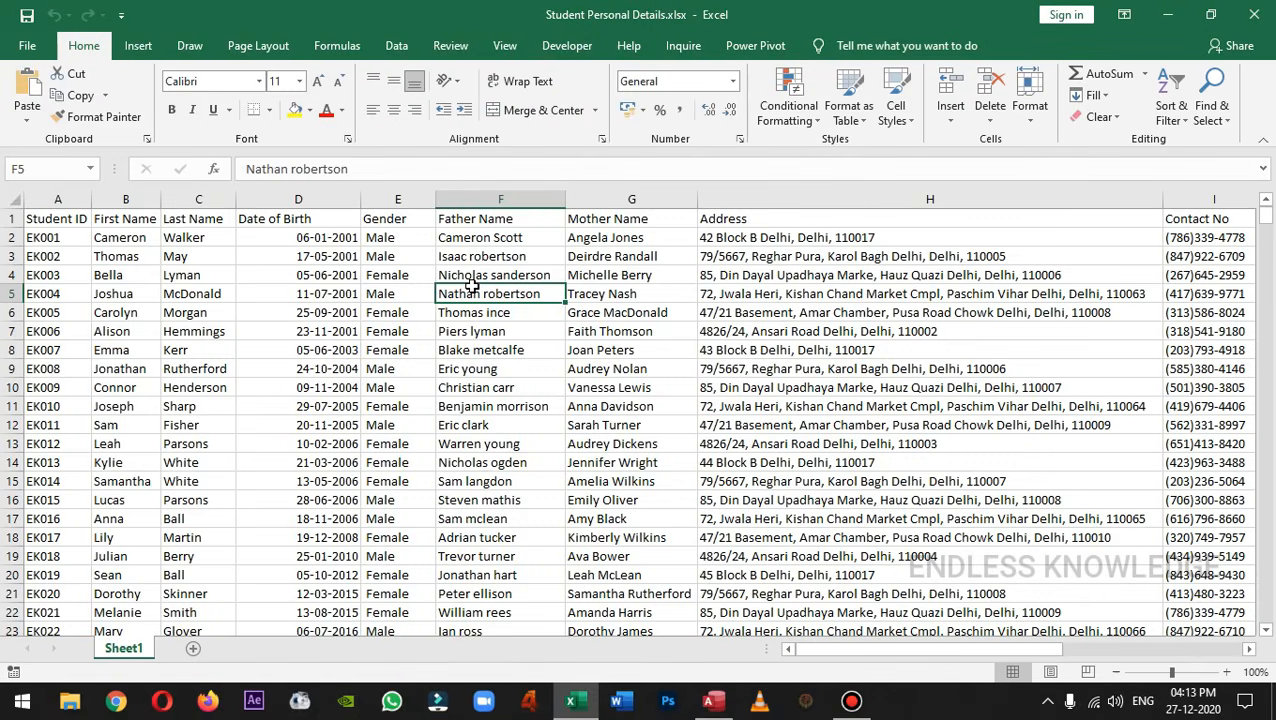
left_click_drag(60, 218, 781, 420)
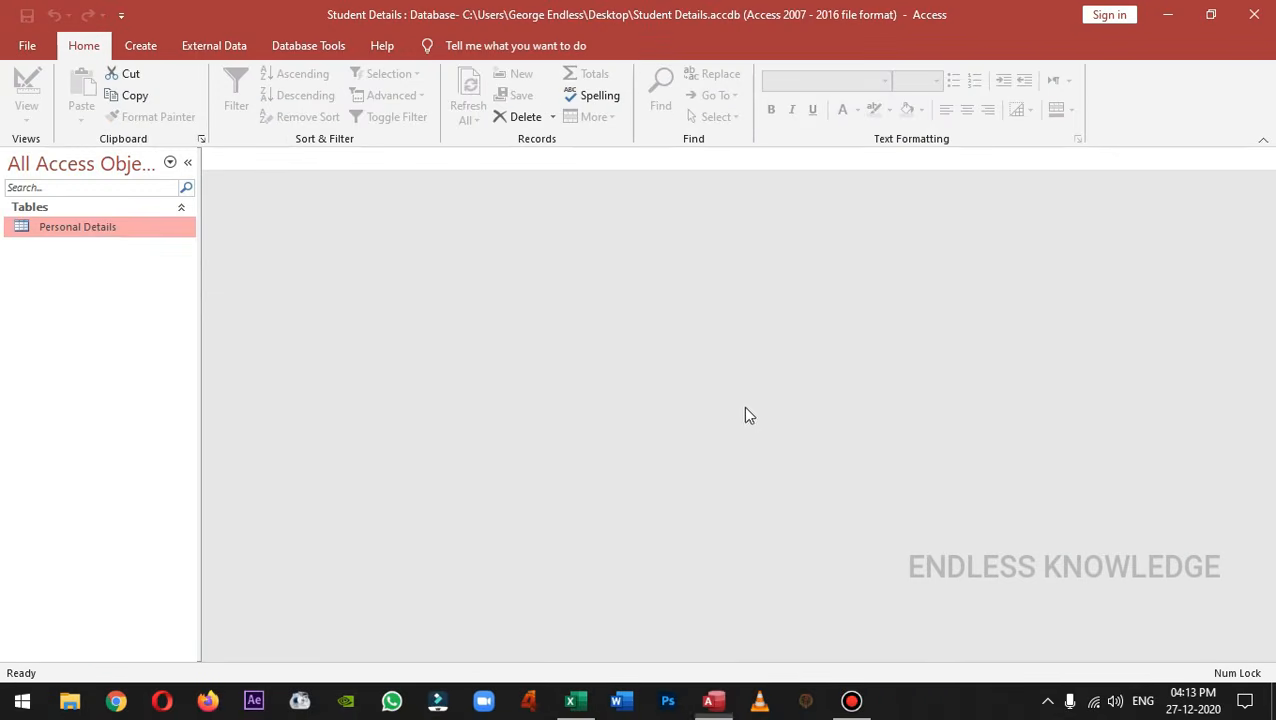
key("alt+Tab")
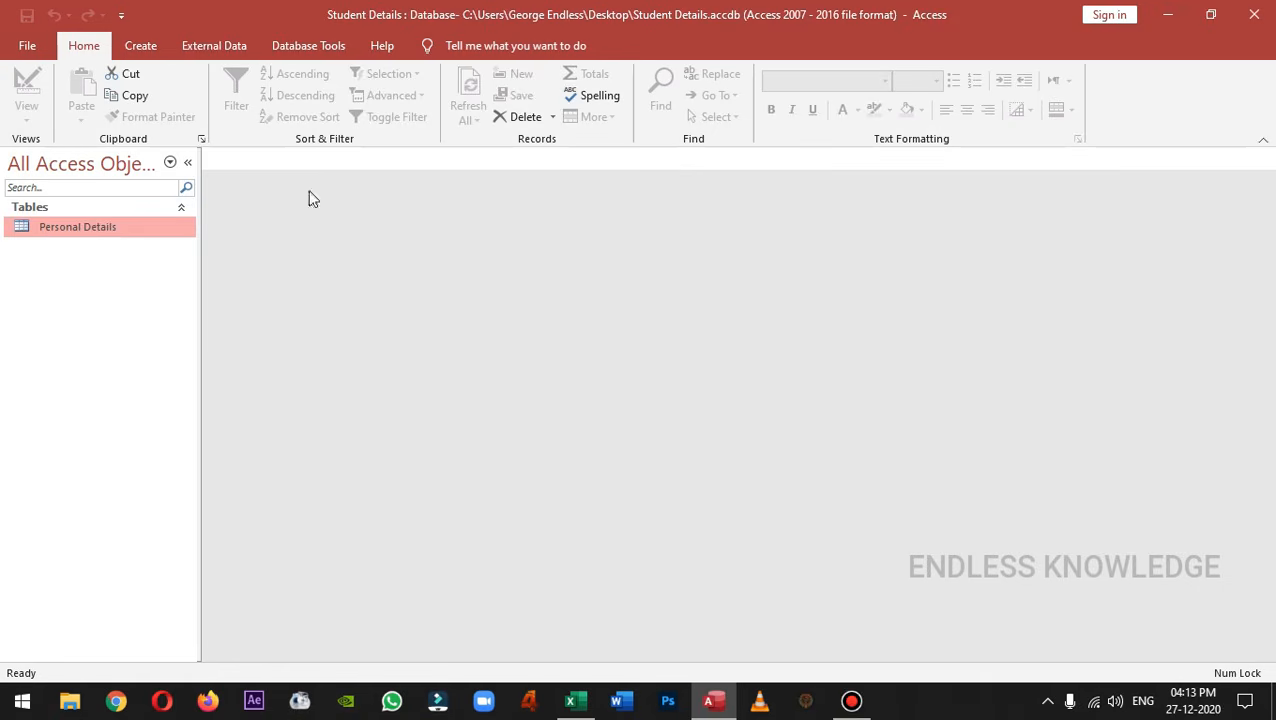
Step: Begin importing external data from an Excel file into the database
left_click(228, 45)
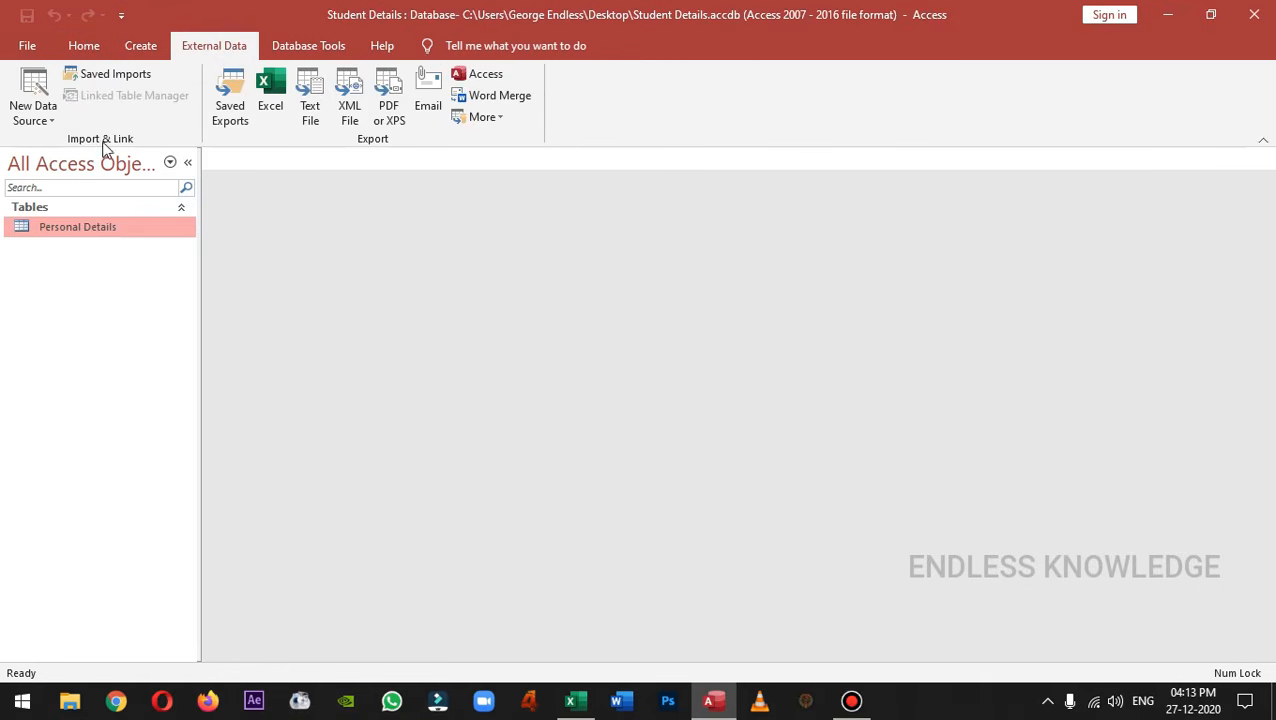
left_click(38, 122)
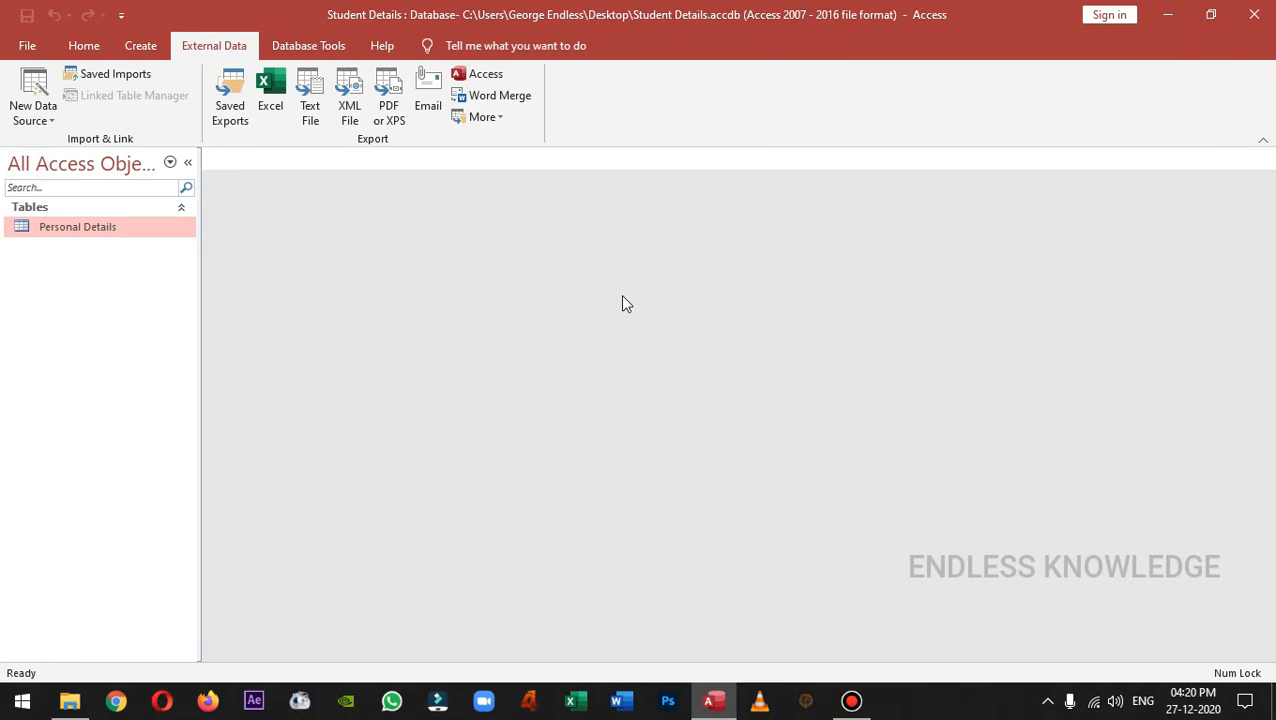
left_click(40, 121)
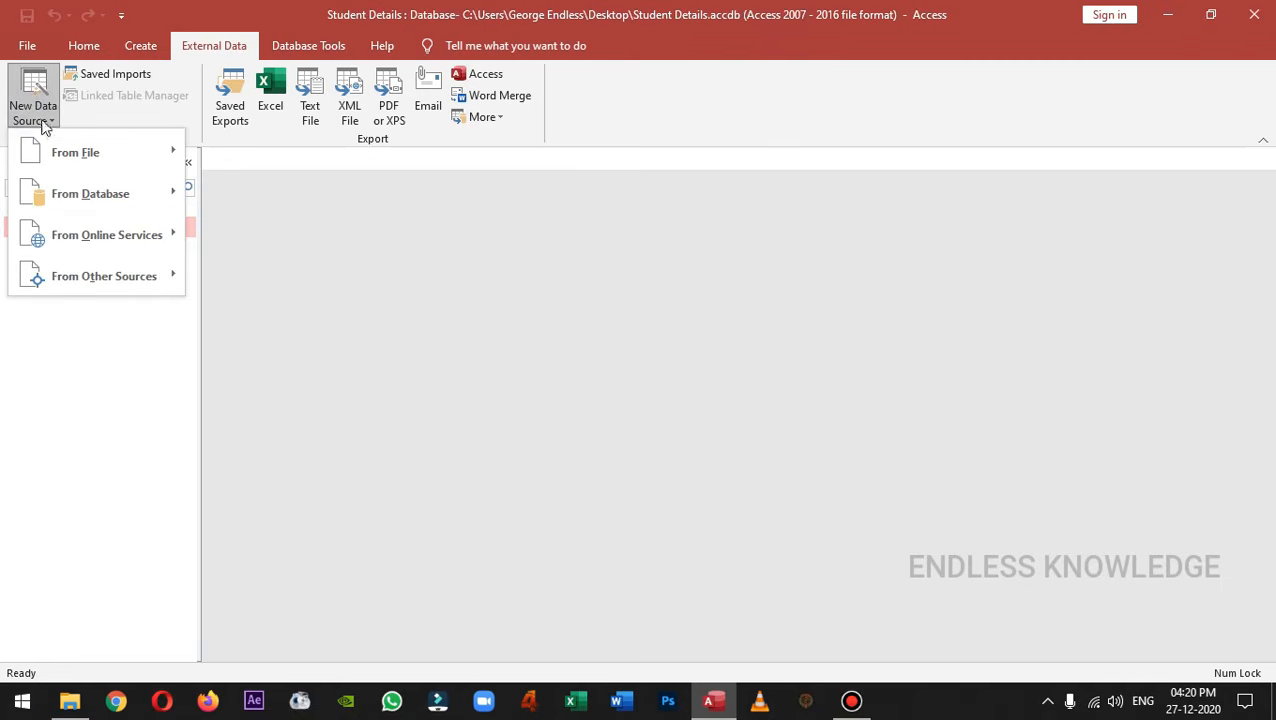
mouse_move(87, 149)
left_click(242, 149)
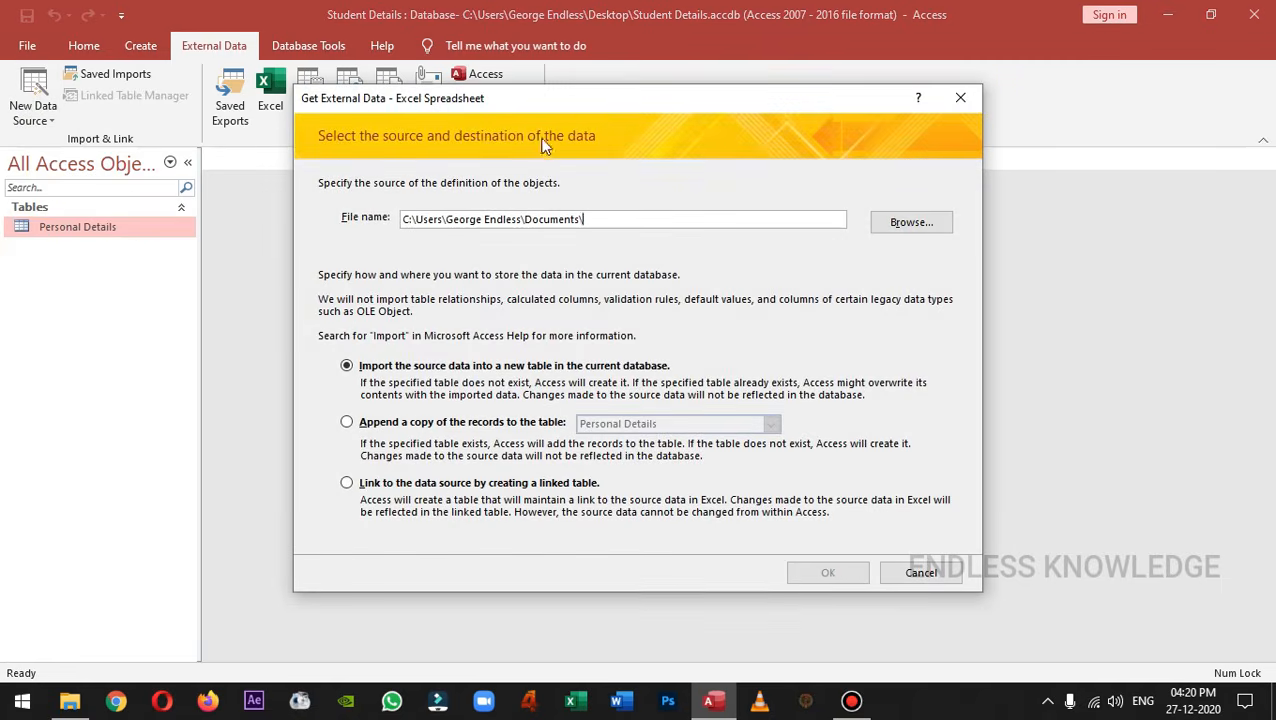
left_click_drag(583, 101, 607, 170)
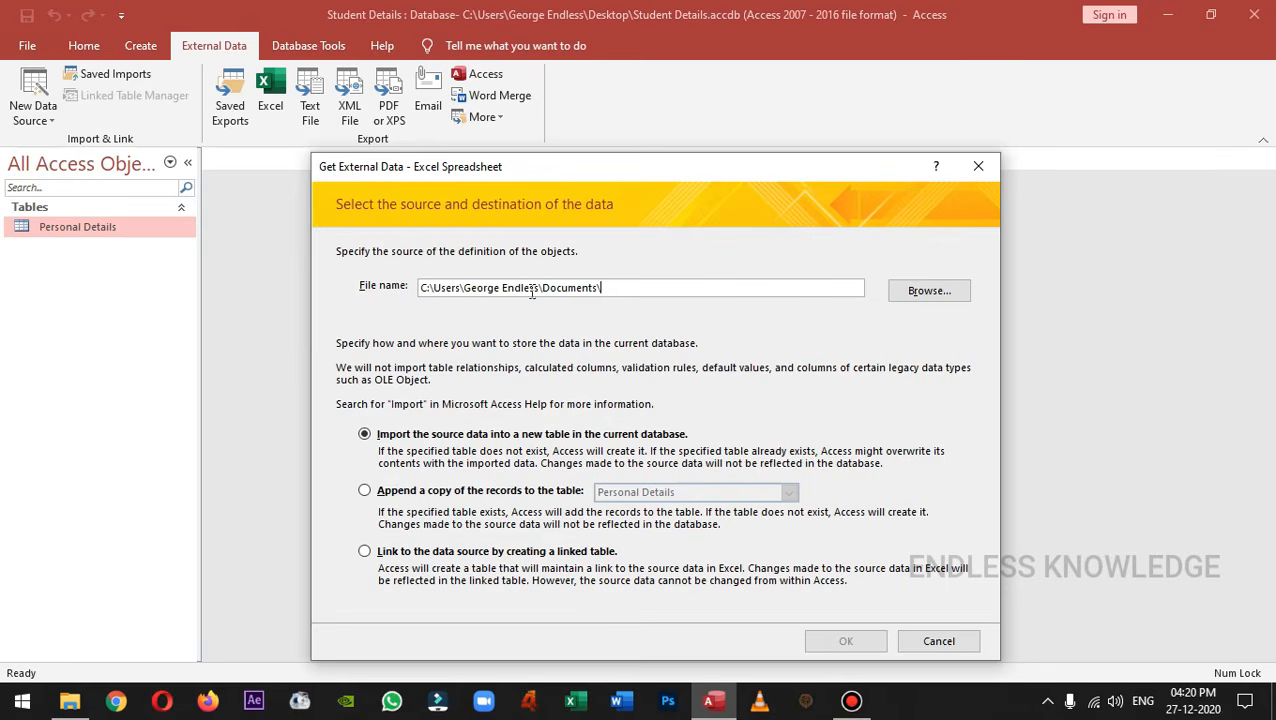
Step: Choose Student Course Details.xlsx from the Desktop as the source file for the import
left_click(910, 292)
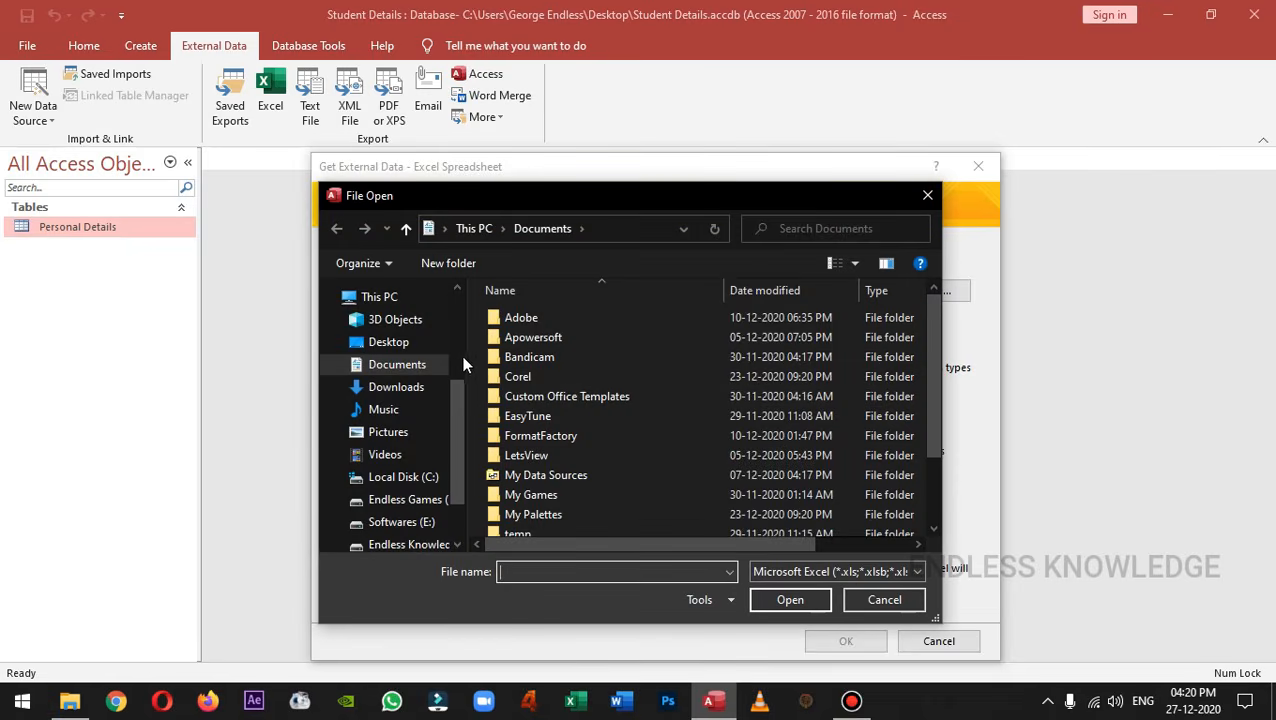
left_click(389, 341)
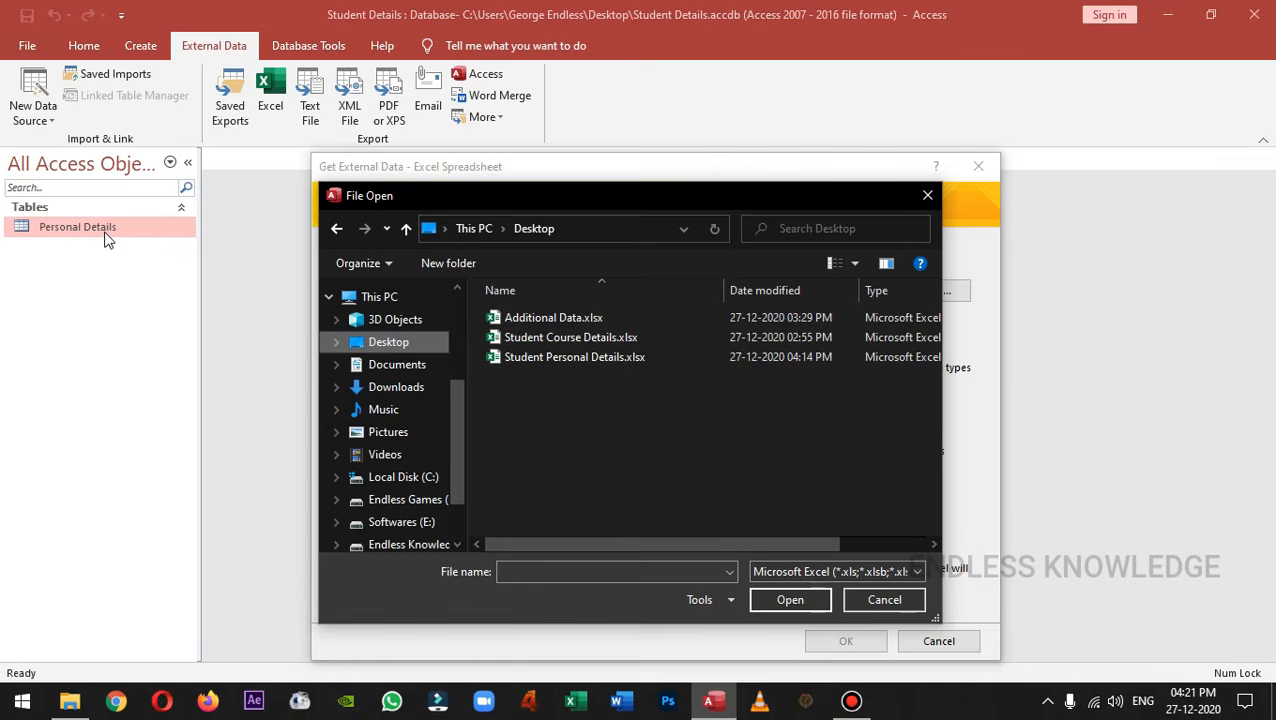
left_click(609, 339)
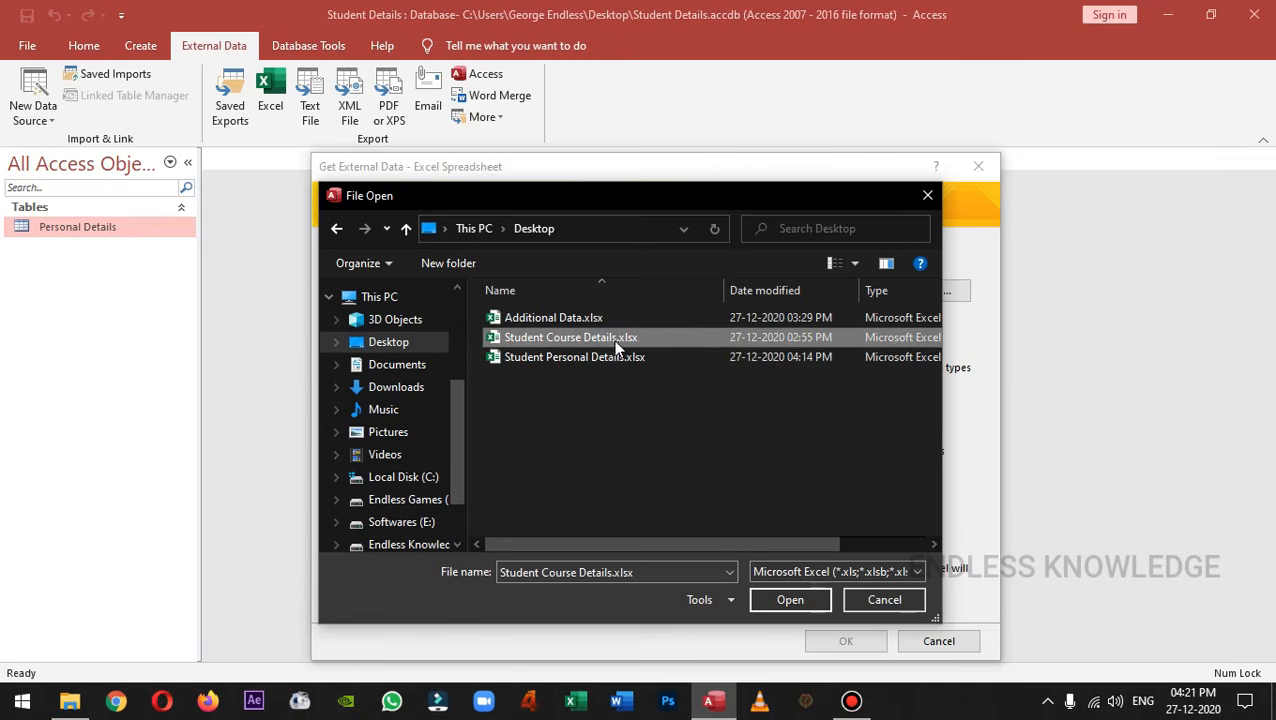
left_click(790, 599)
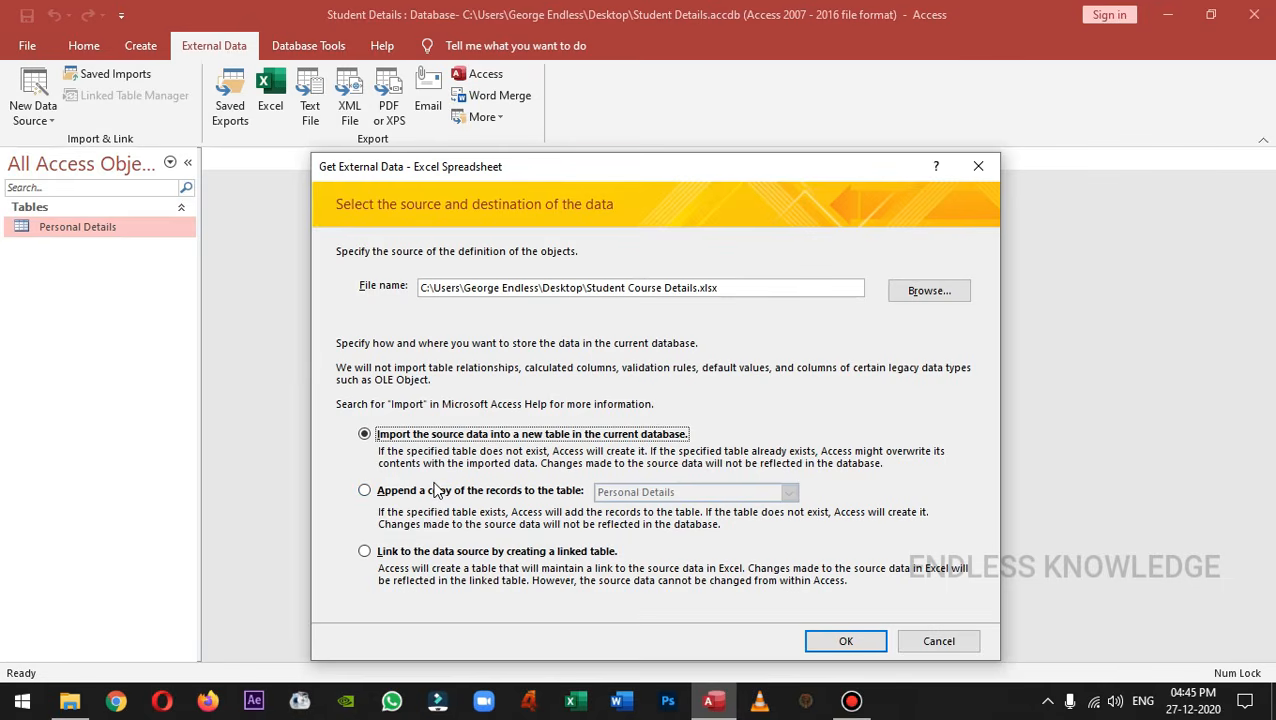
left_click(384, 490)
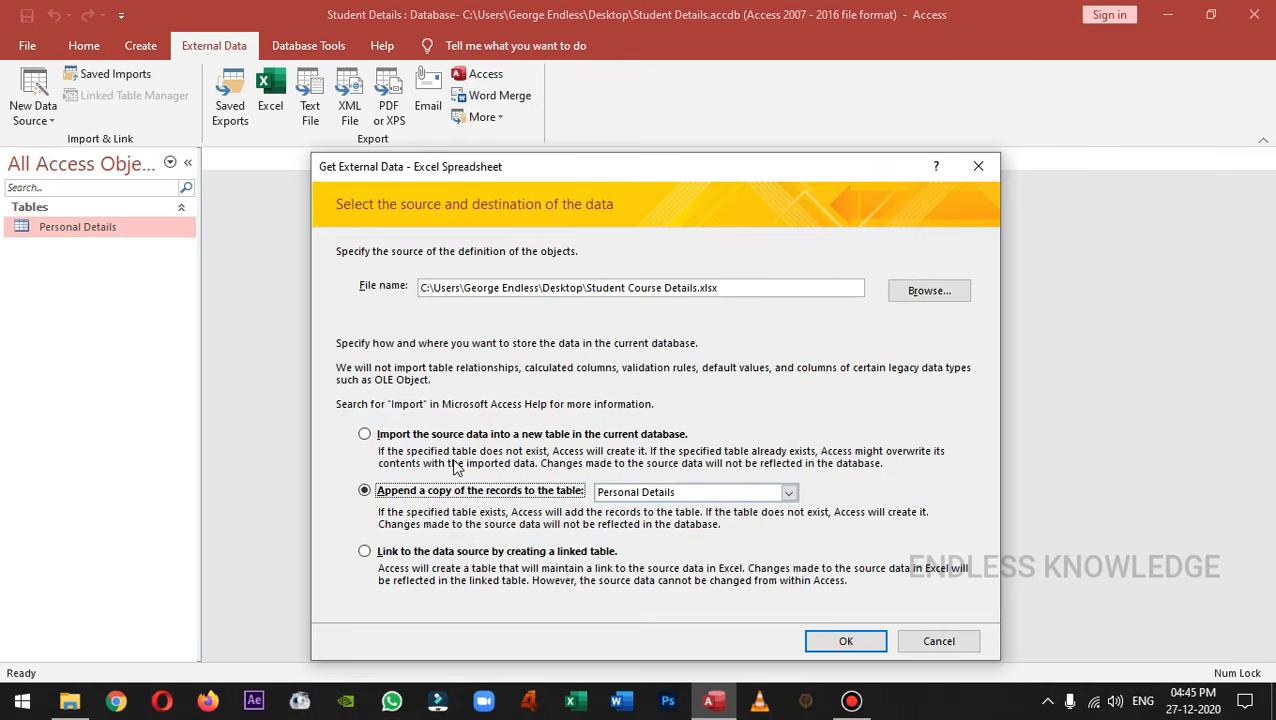
left_click(443, 436)
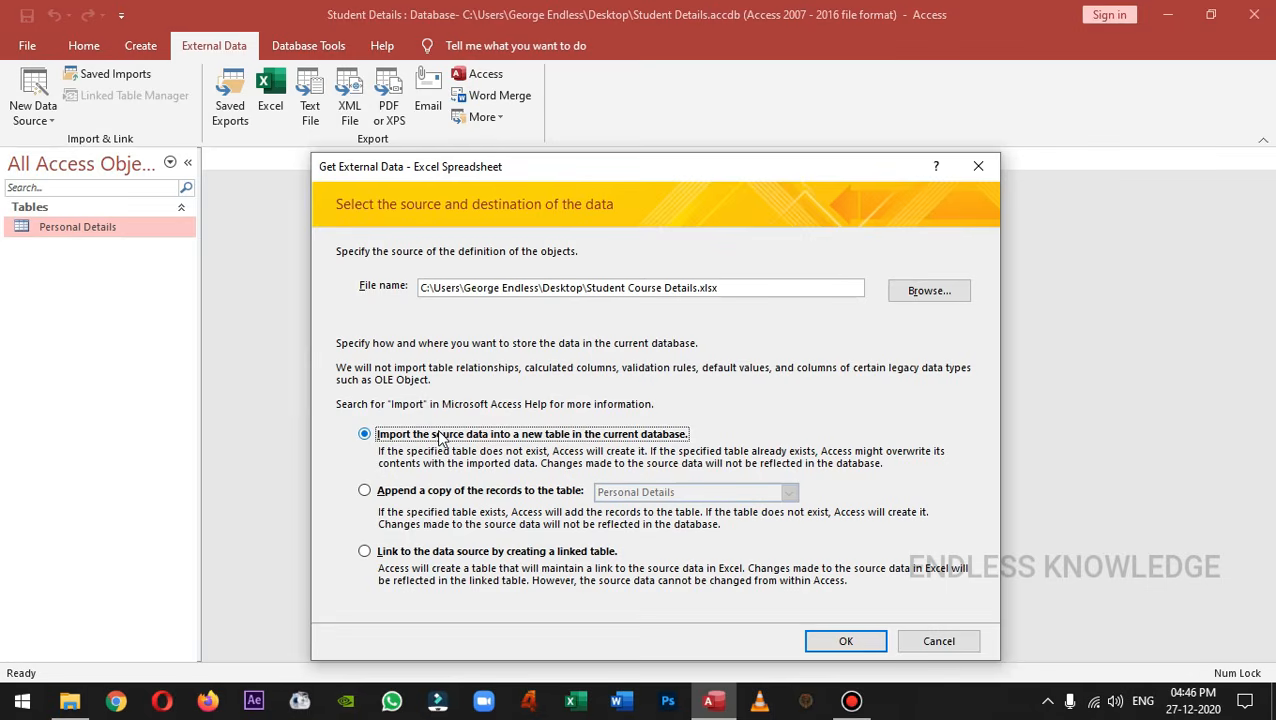
left_click(412, 491)
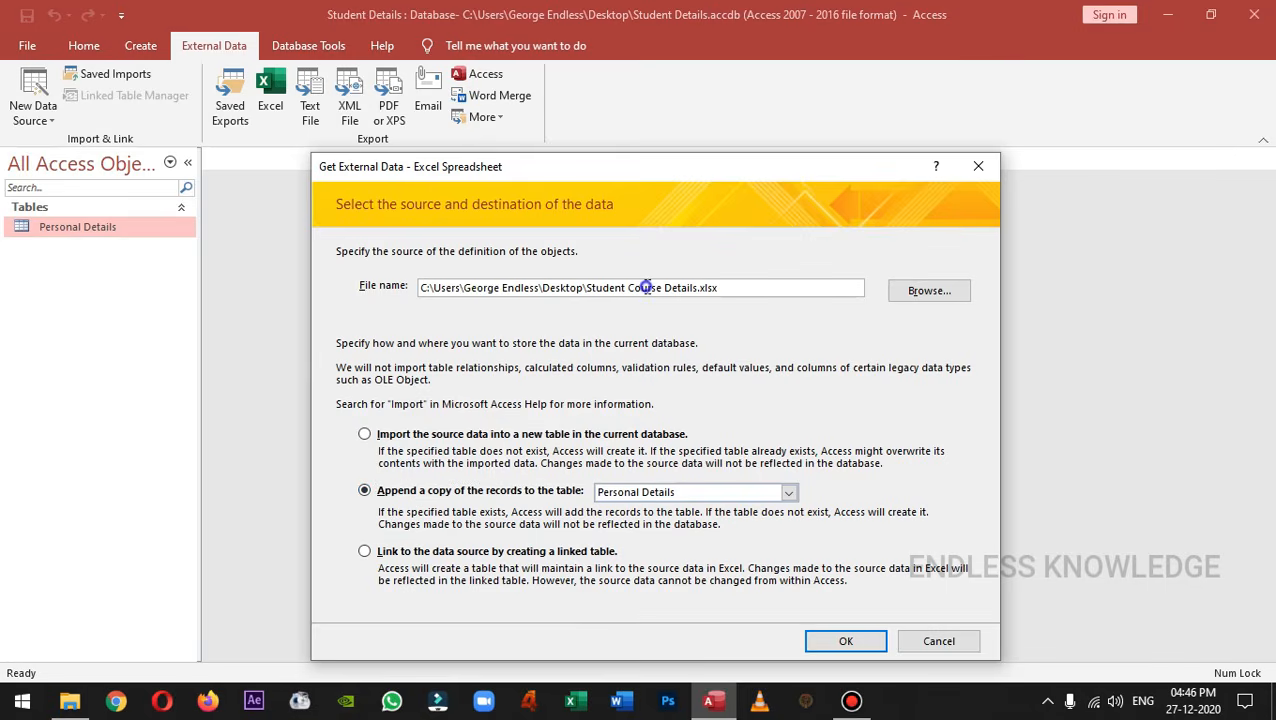
left_click_drag(647, 288, 696, 288)
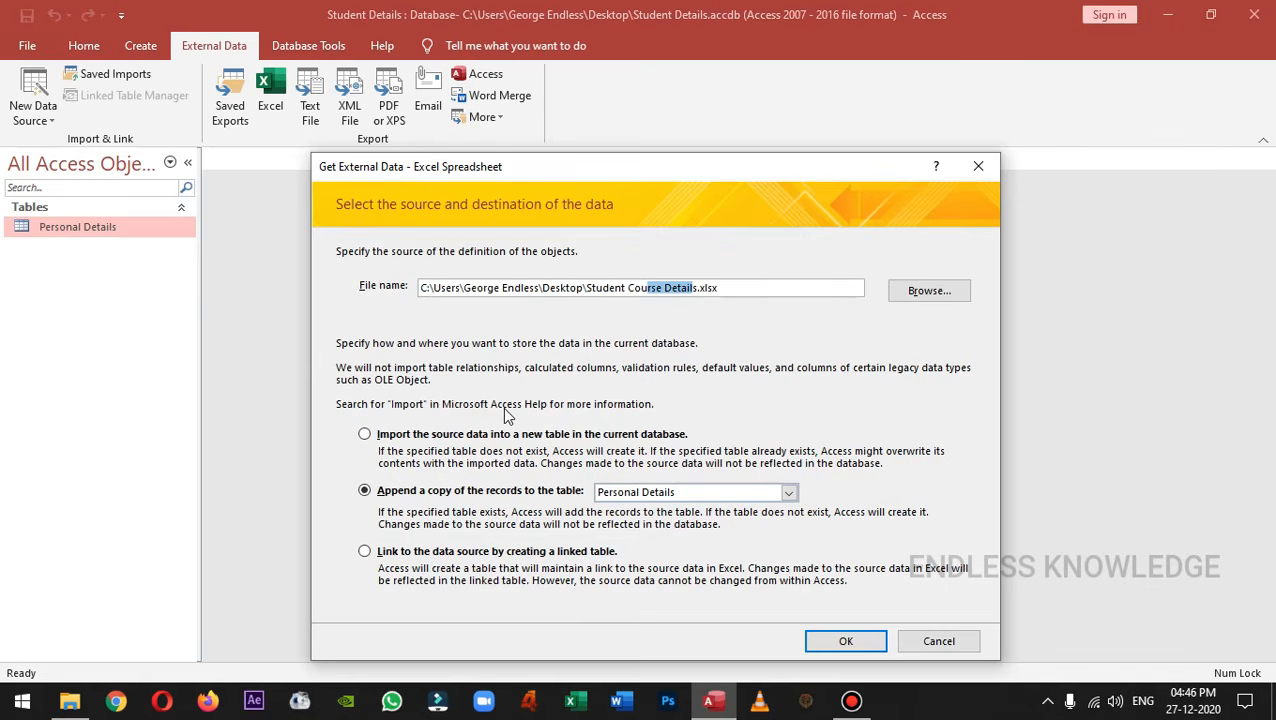
Step: Import the source data into a new table in the current database, keeping the first row as column headings
left_click(460, 434)
left_click(845, 641)
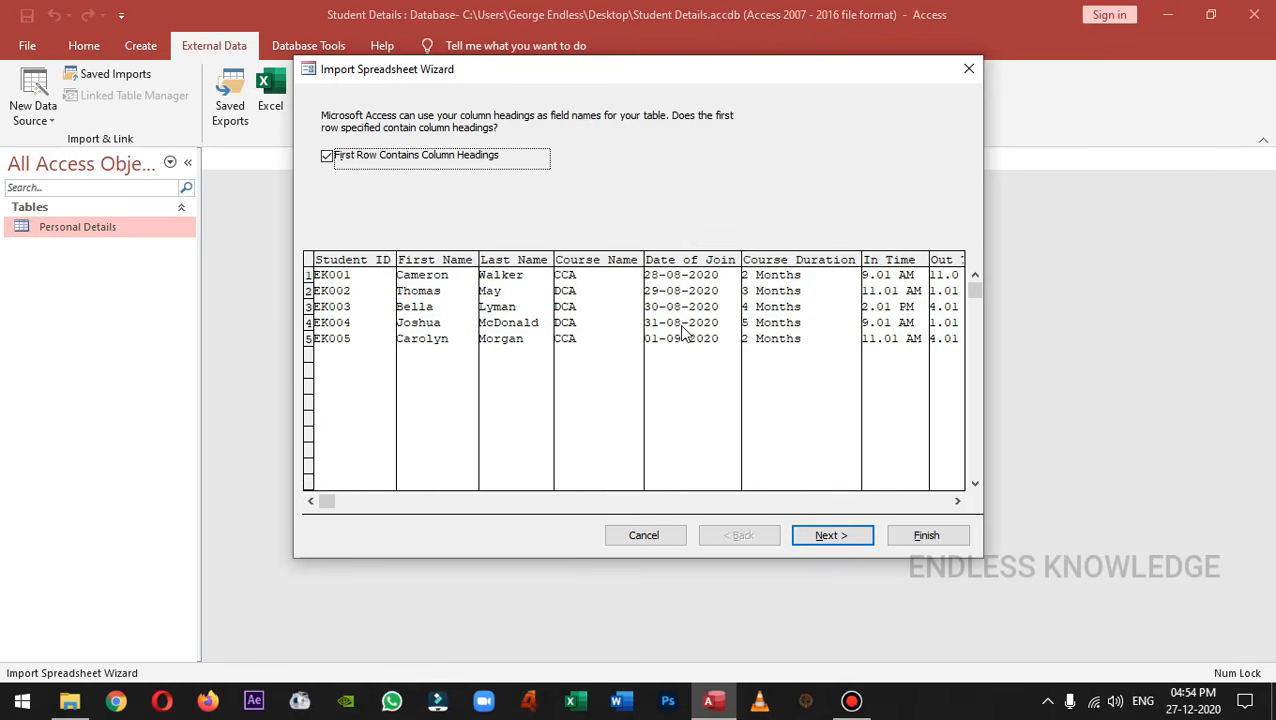
left_click(826, 535)
left_click_drag(655, 70, 672, 148)
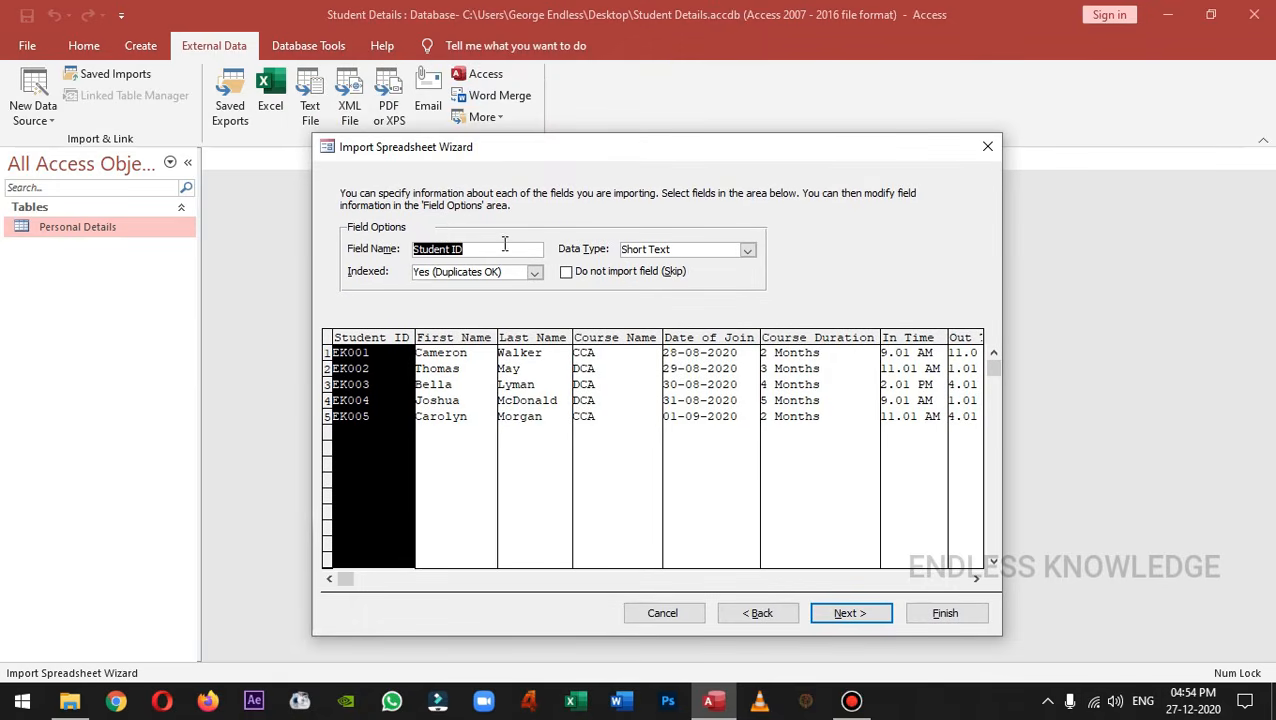
Step: Review the field name, data type and index settings of the columns from Student ID through Fees Balance
left_click(465, 340)
left_click(517, 340)
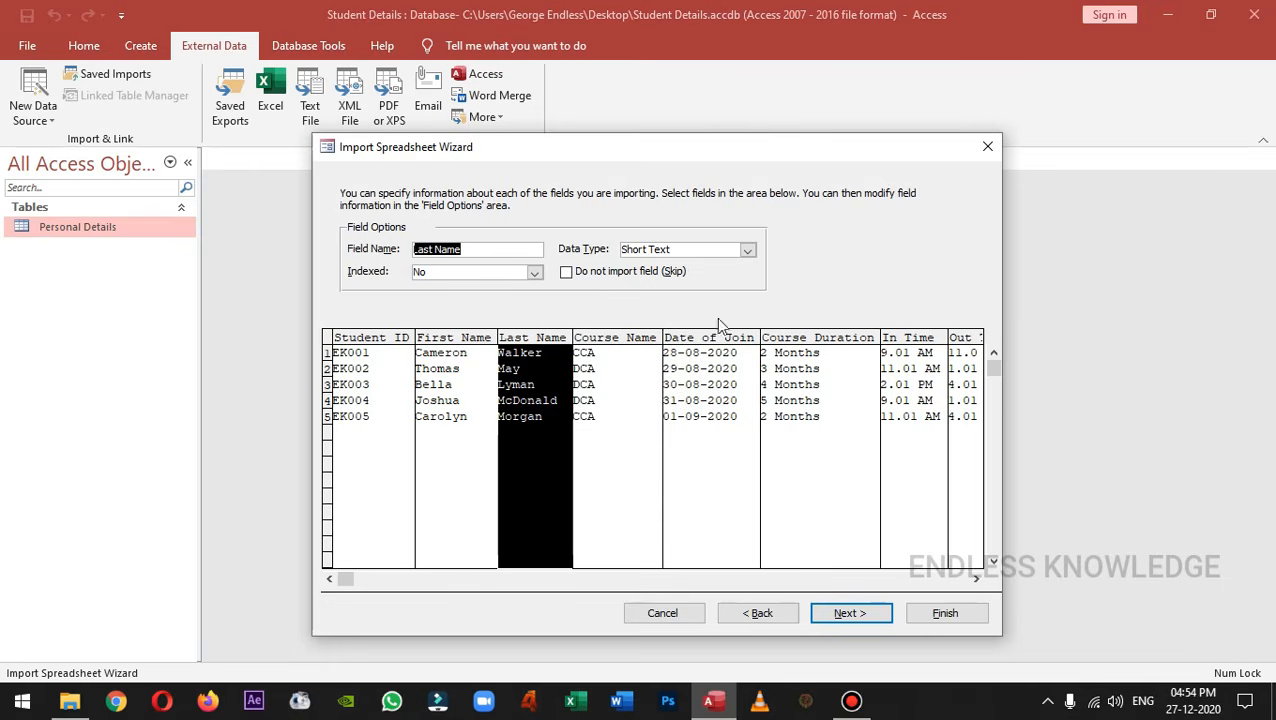
left_click(389, 336)
left_click(472, 340)
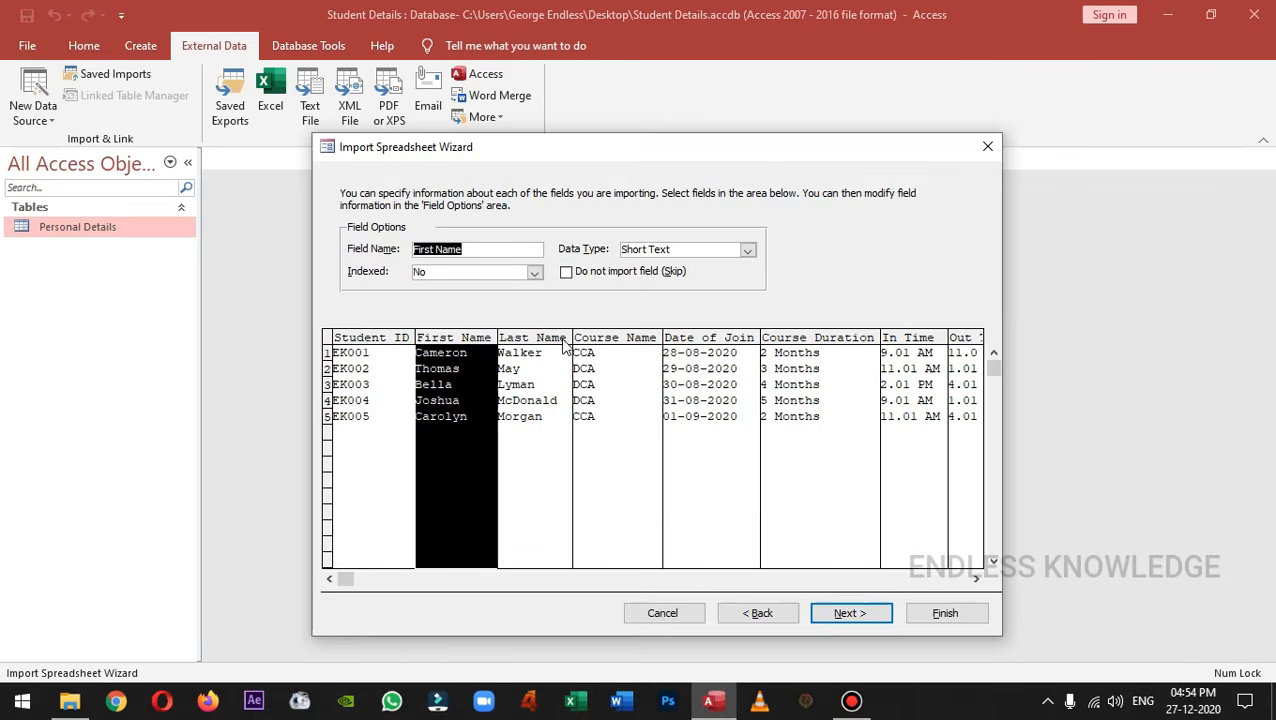
left_click(532, 338)
left_click(614, 338)
left_click(708, 338)
left_click(805, 338)
left_click(902, 341)
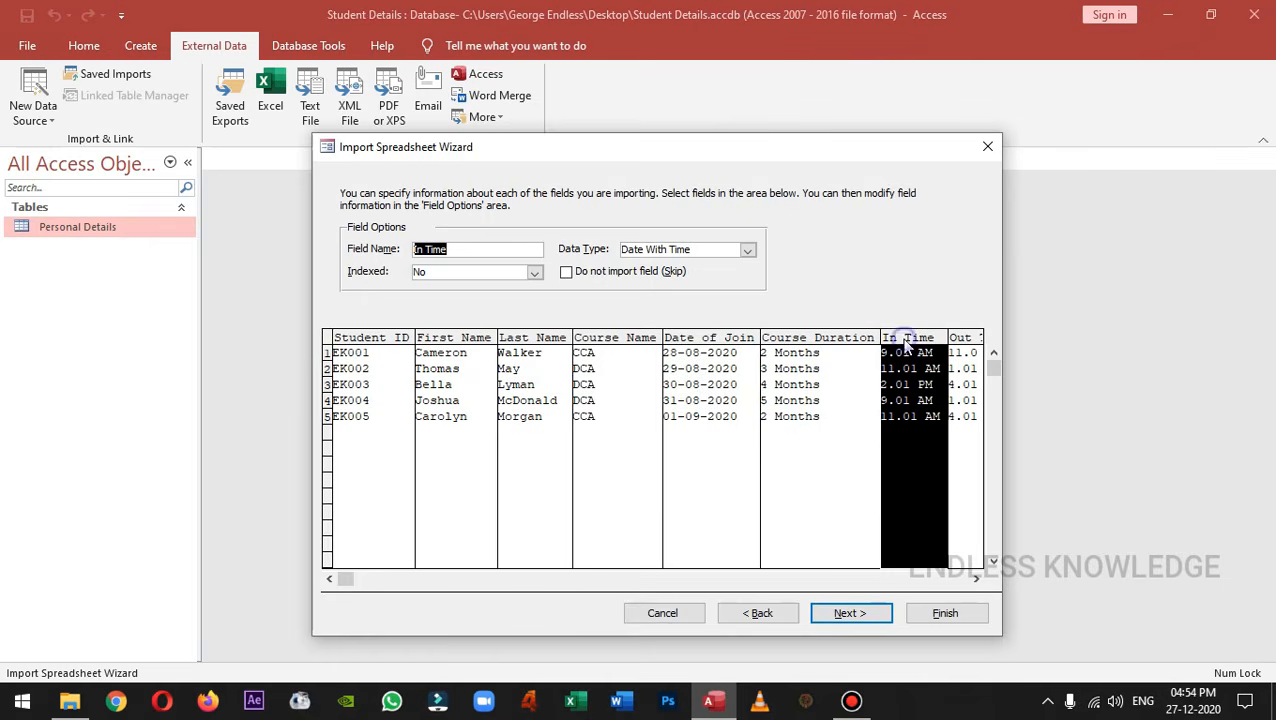
left_click(963, 341)
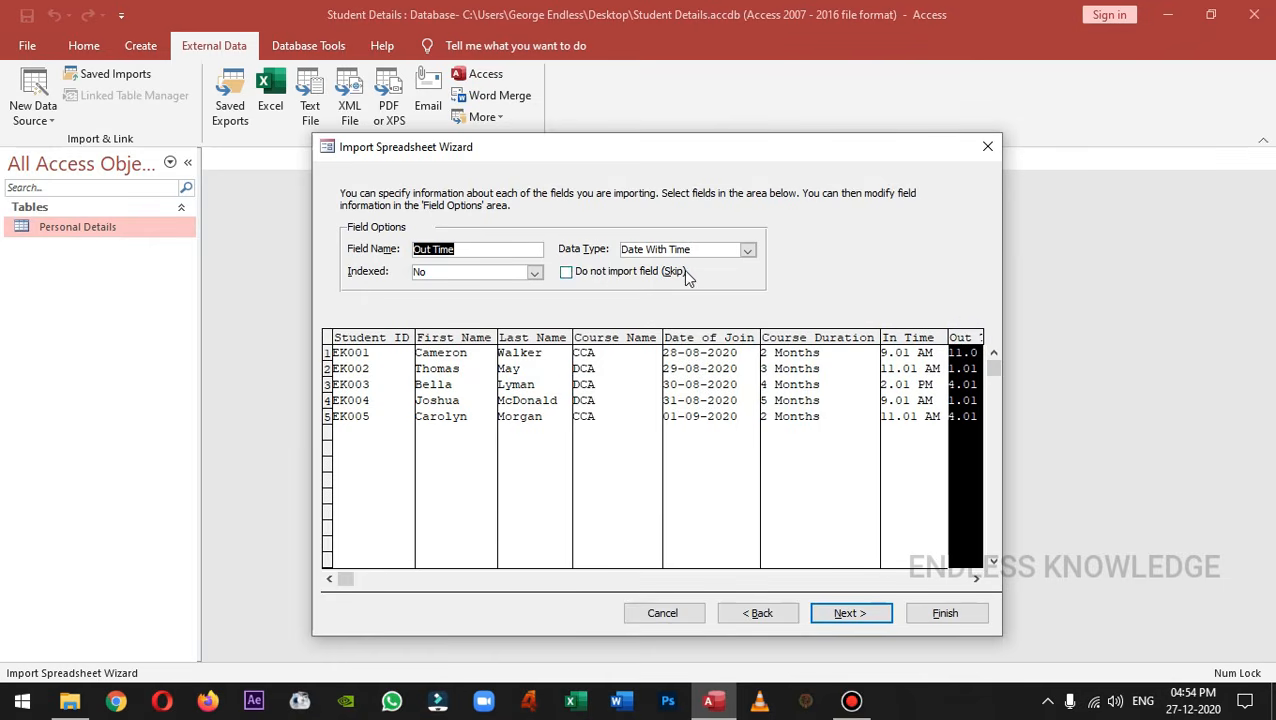
left_click_drag(345, 578, 834, 578)
left_click(828, 340)
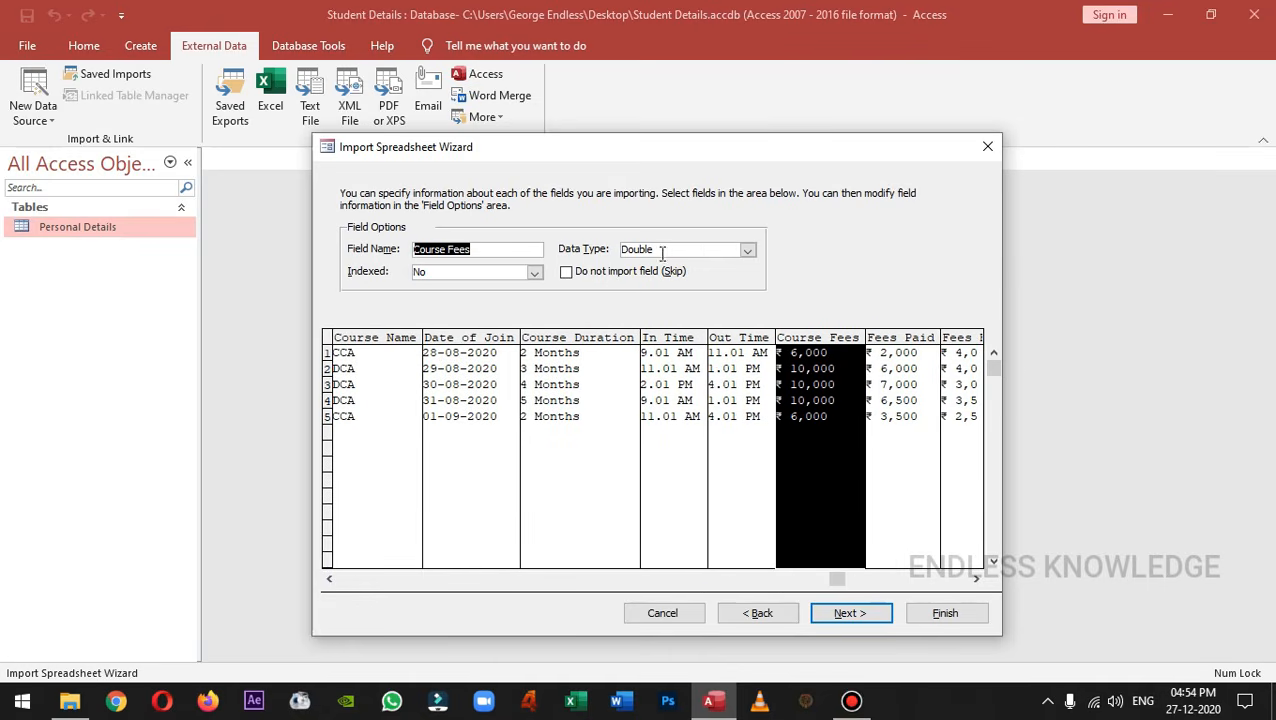
left_click(899, 339)
left_click(953, 342)
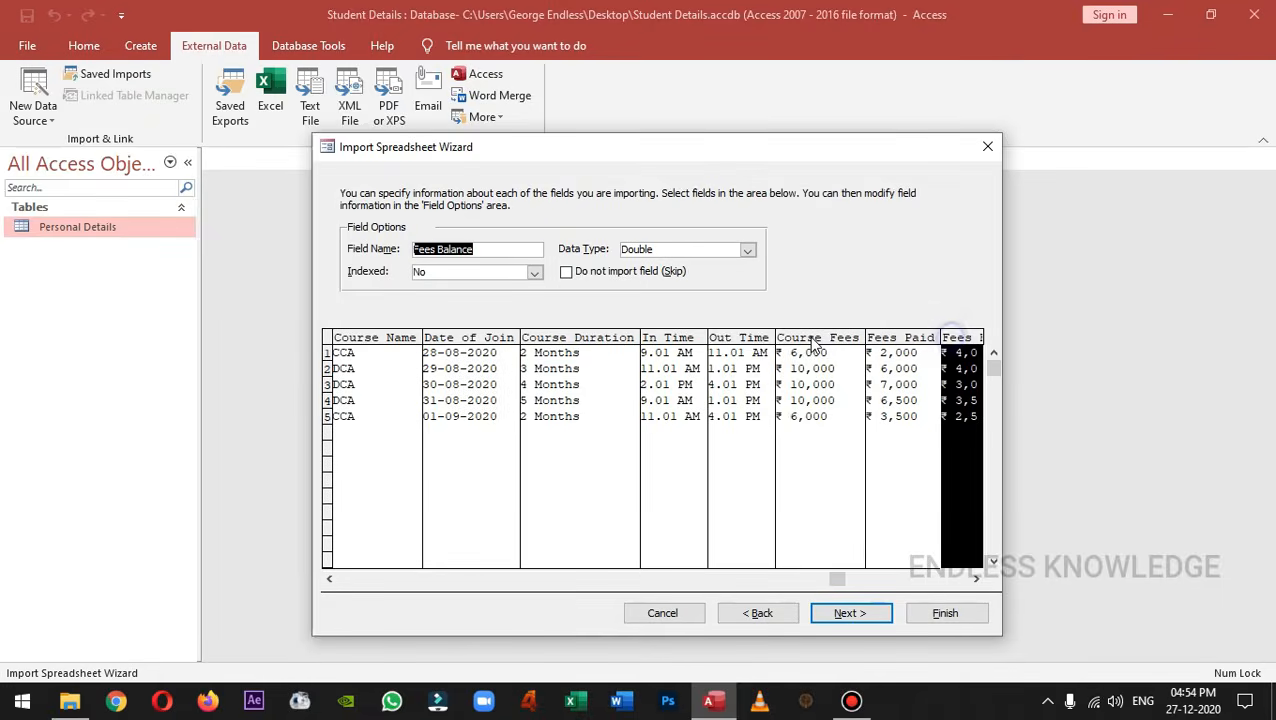
Step: Set the Course Fees field's data type to Currency and choose a data type for the Fees Paid field
left_click(808, 338)
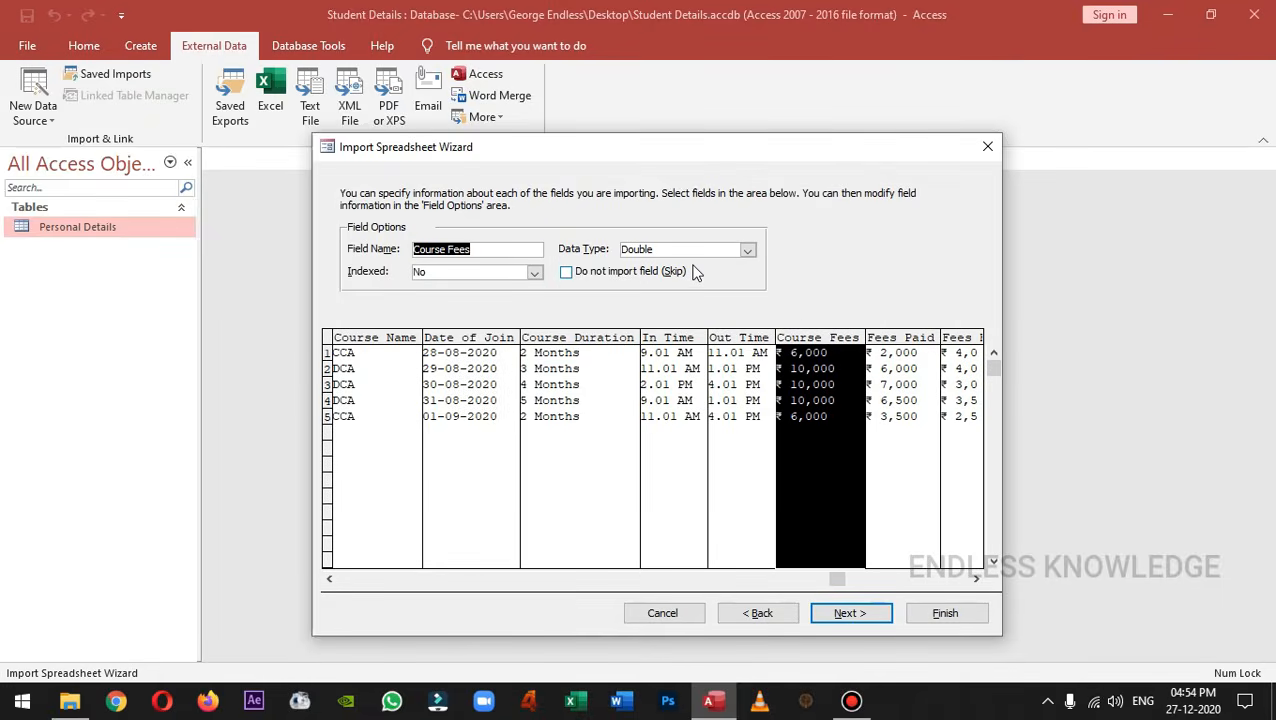
left_click(748, 250)
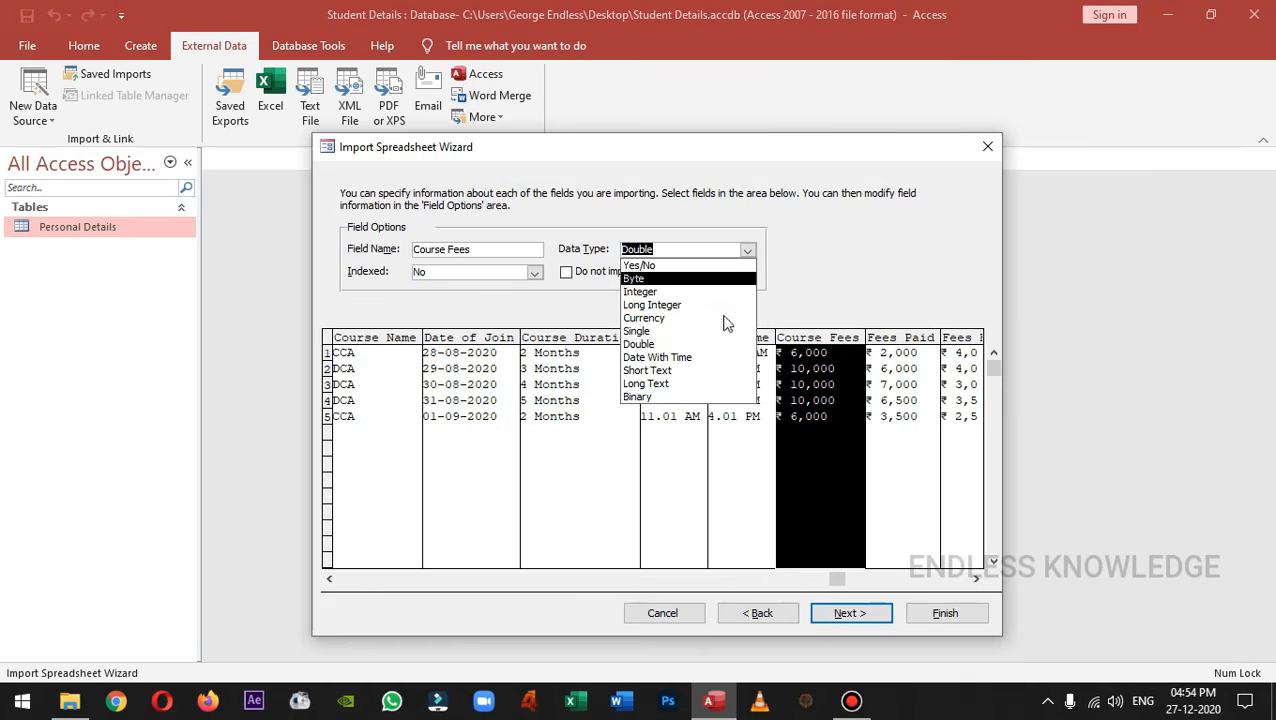
left_click(688, 318)
left_click(882, 352)
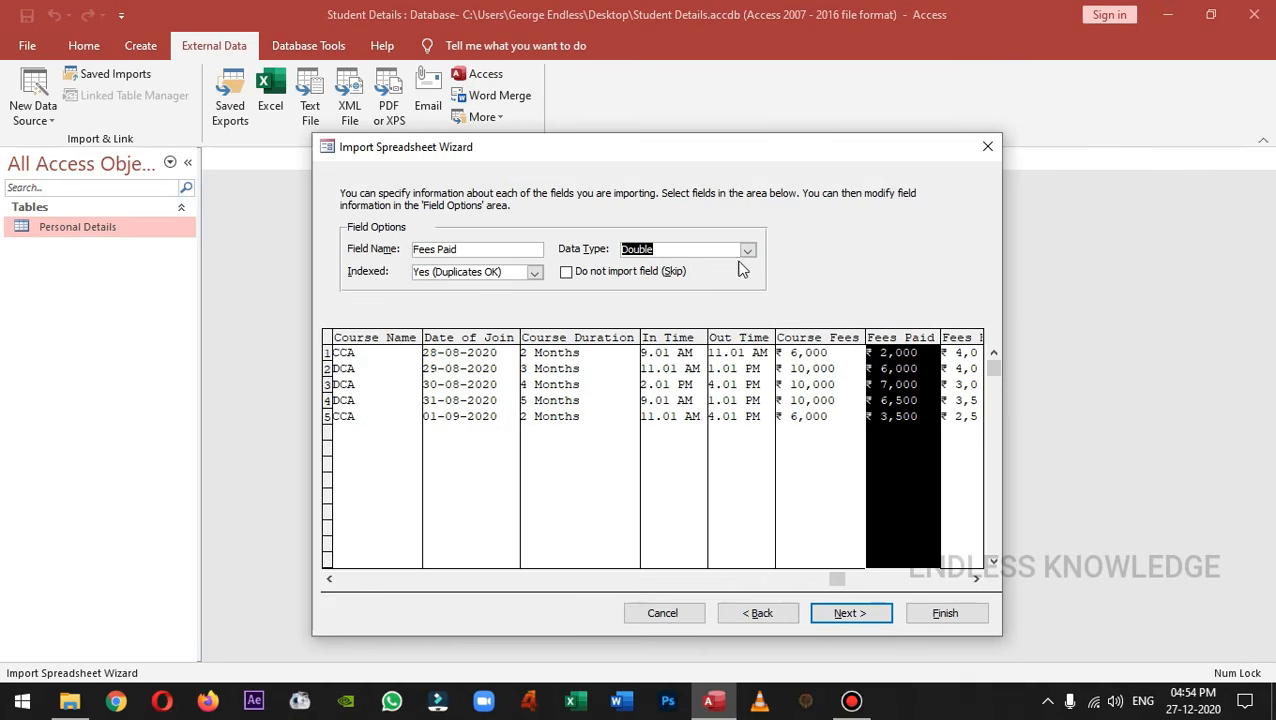
left_click(748, 250)
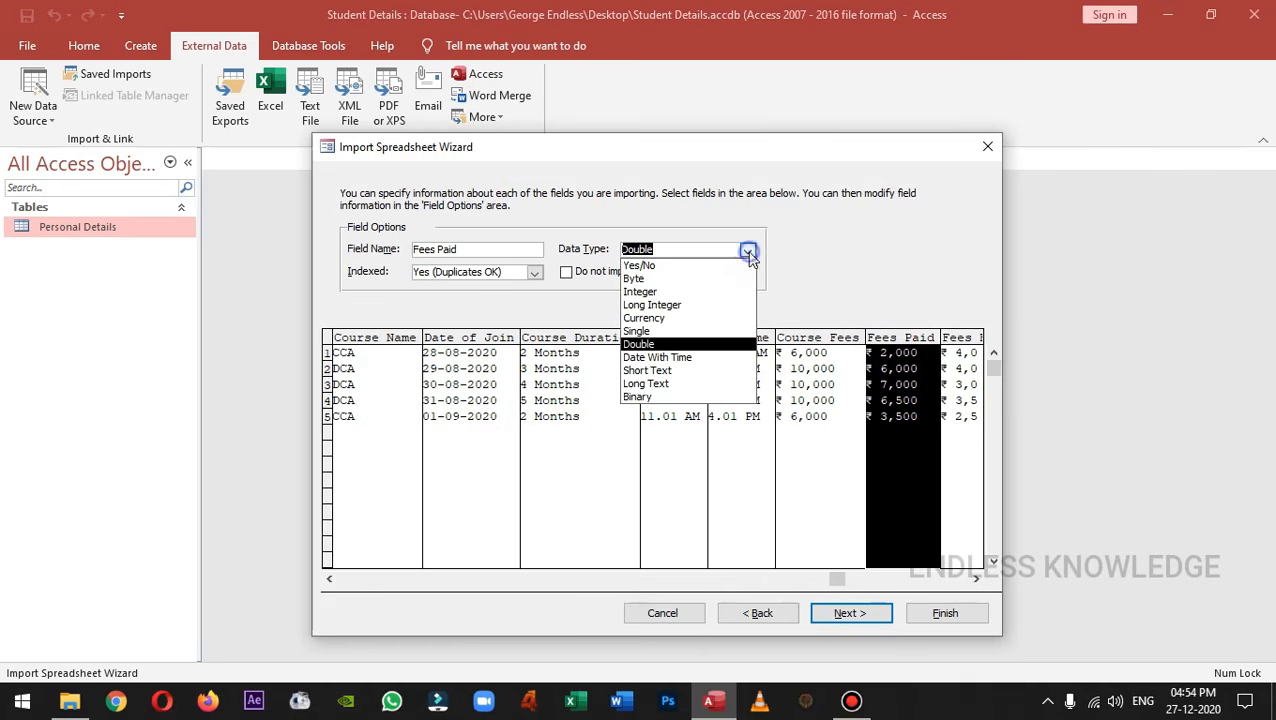
left_click(679, 344)
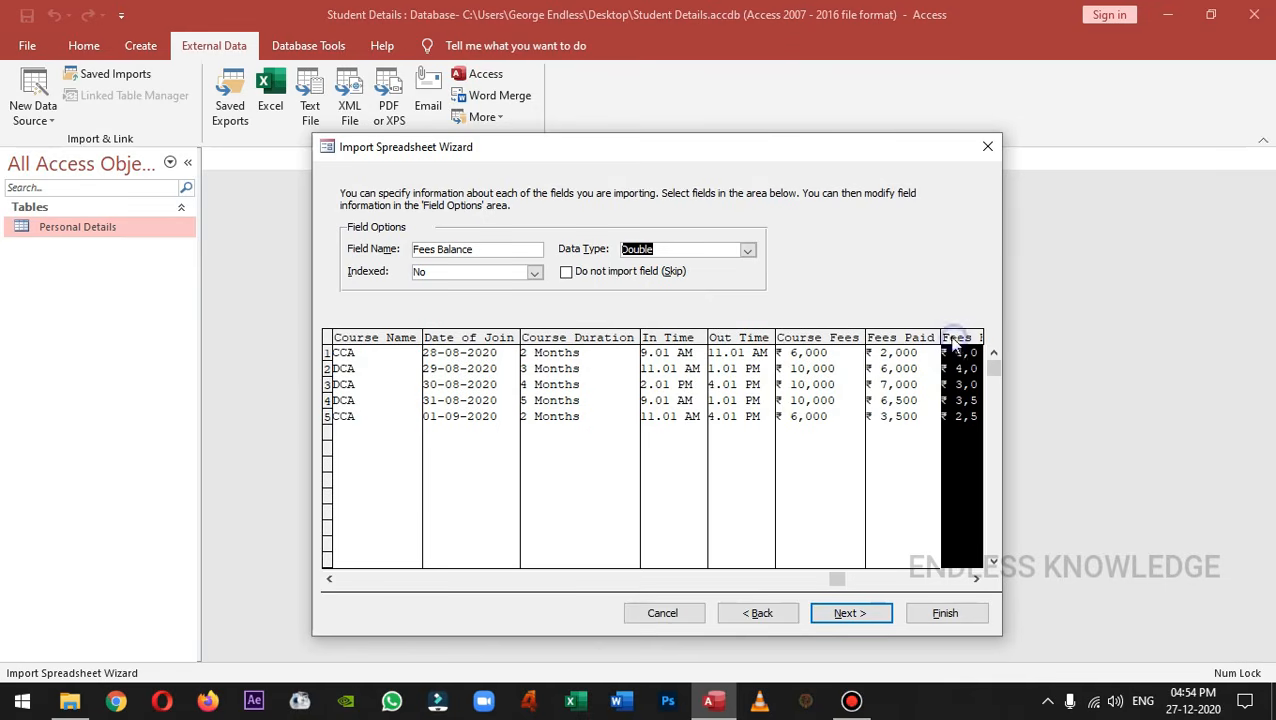
Step: Set the Fees Balance field's data type to Currency
left_click(955, 346)
left_click(748, 250)
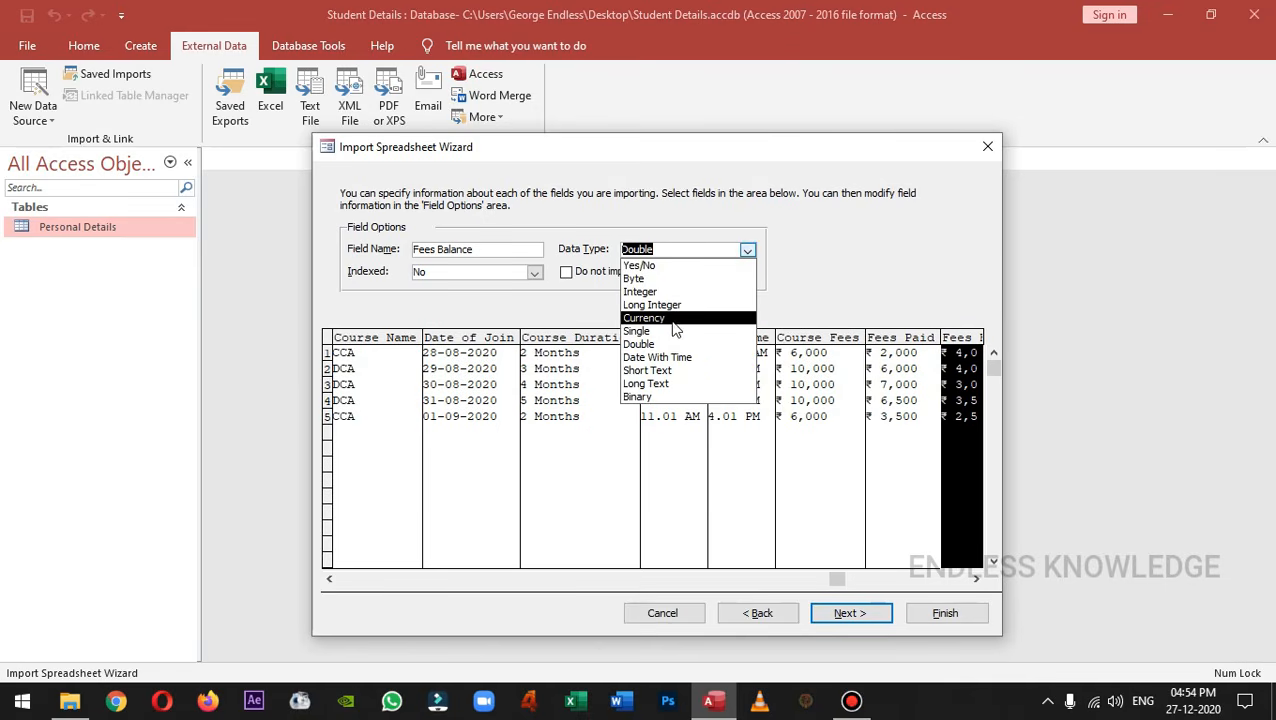
left_click(673, 322)
left_click_drag(837, 578, 338, 580)
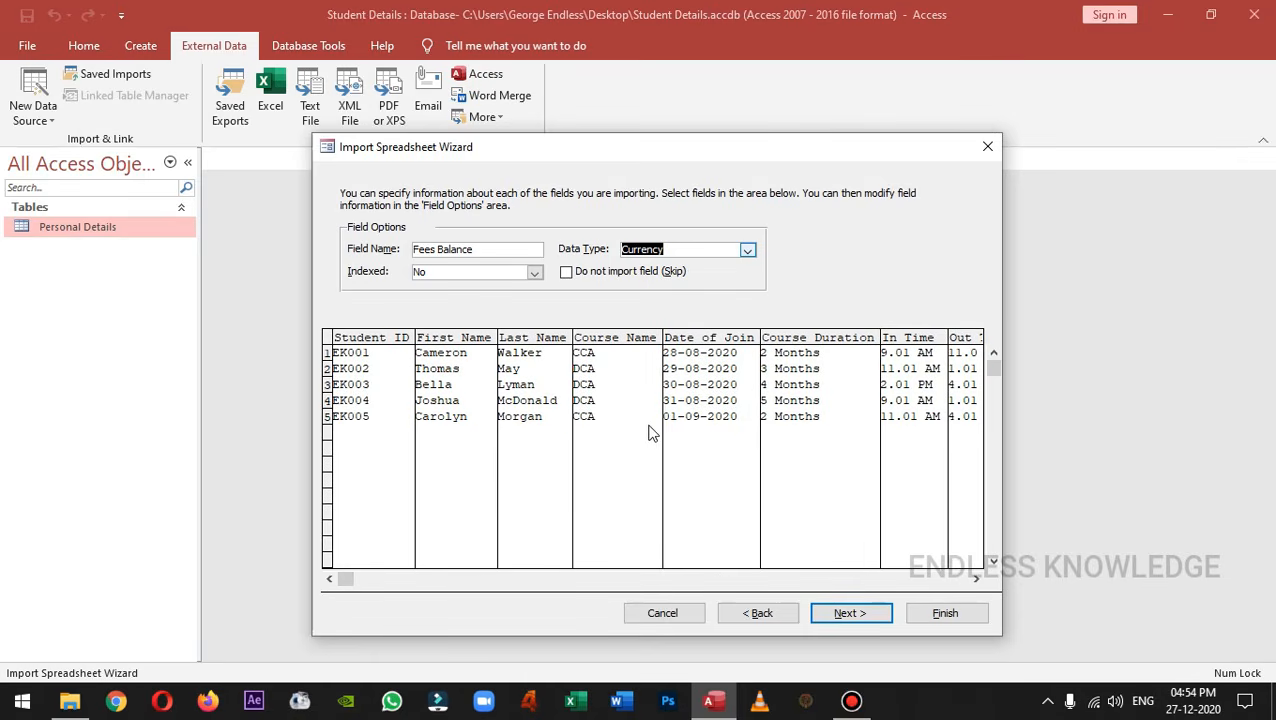
Step: Choose Student ID as the new table's own primary key and continue to the table naming page
left_click(850, 613)
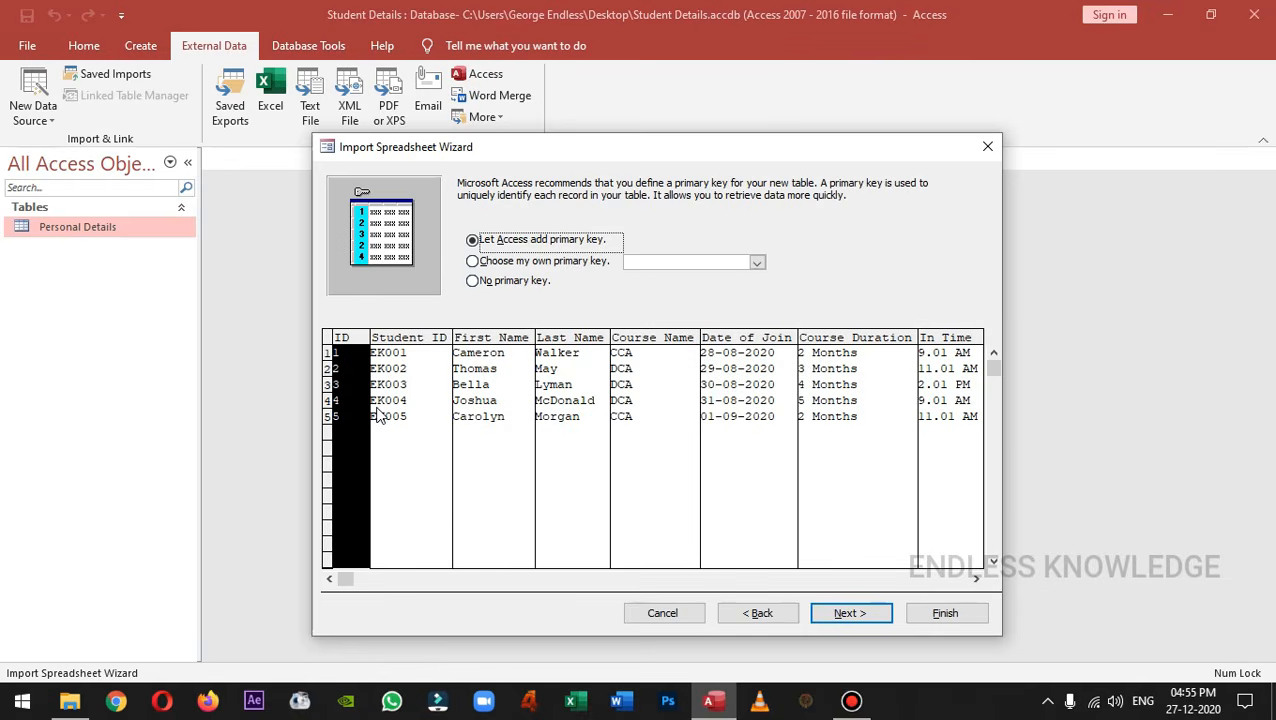
left_click(476, 262)
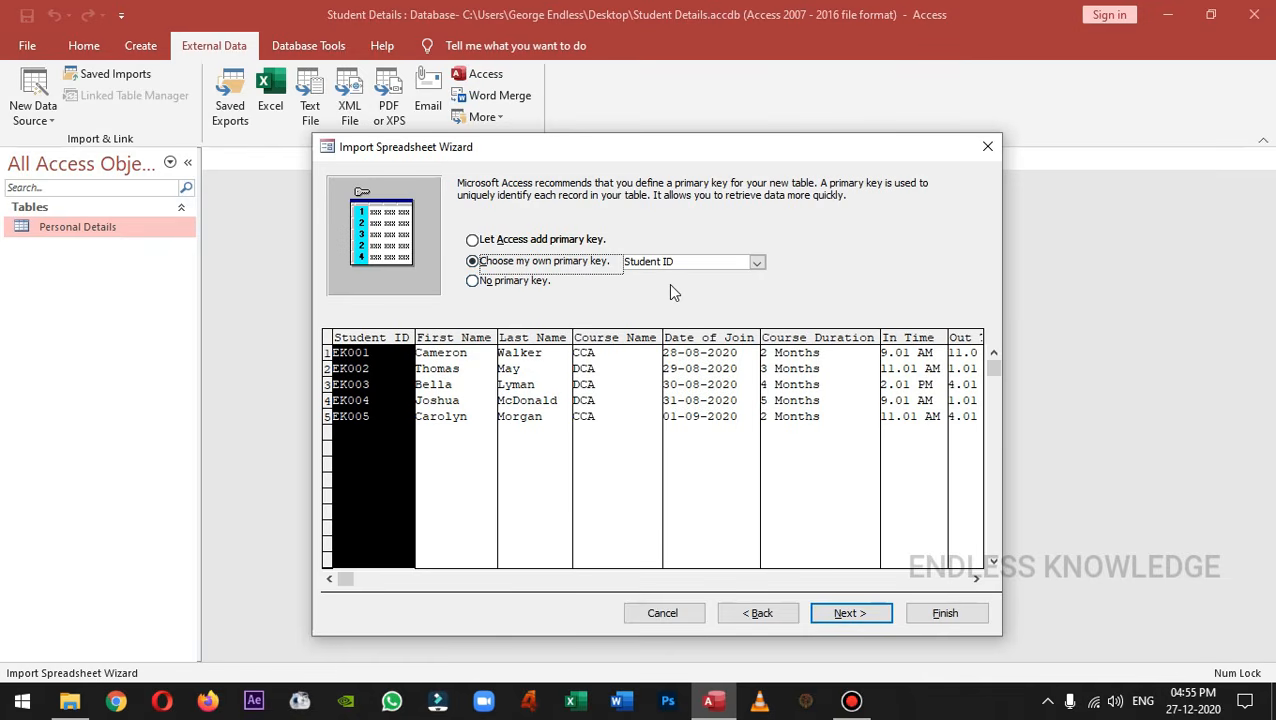
left_click(853, 613)
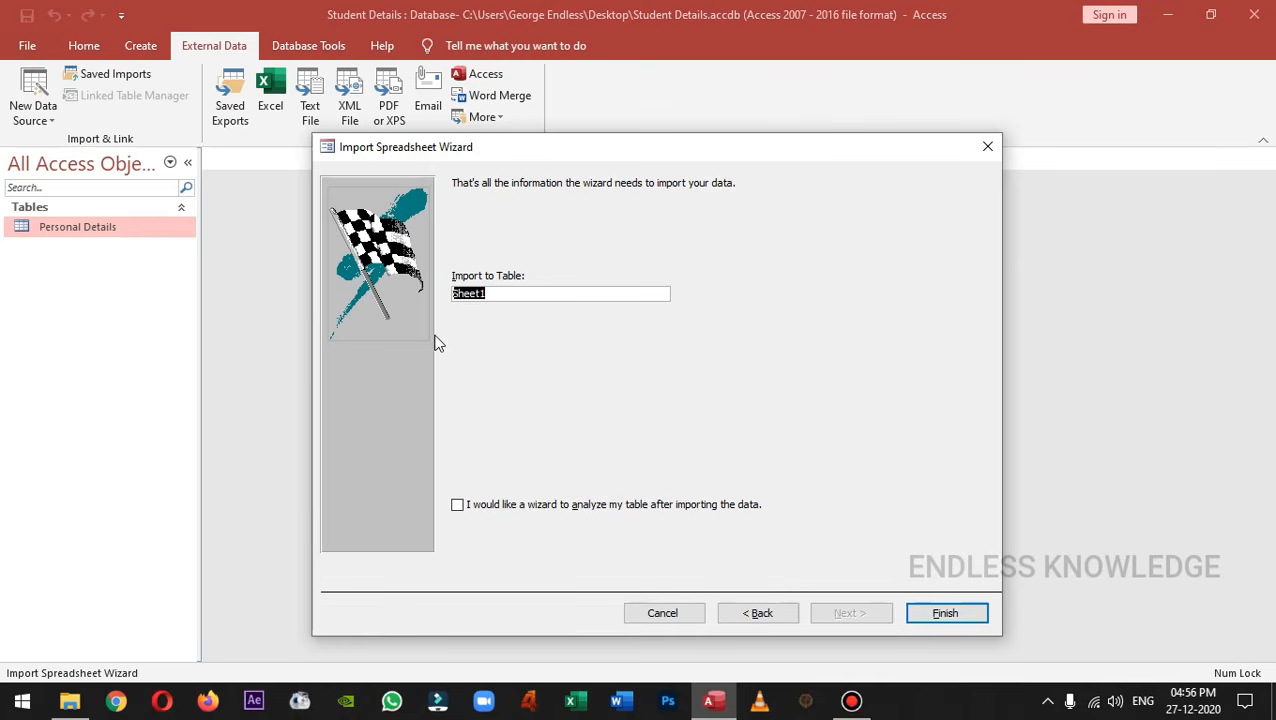
Step: Name the new table Course Details, finish the import and close the wizard without saving the import steps
key("BackSpace")
type("C")
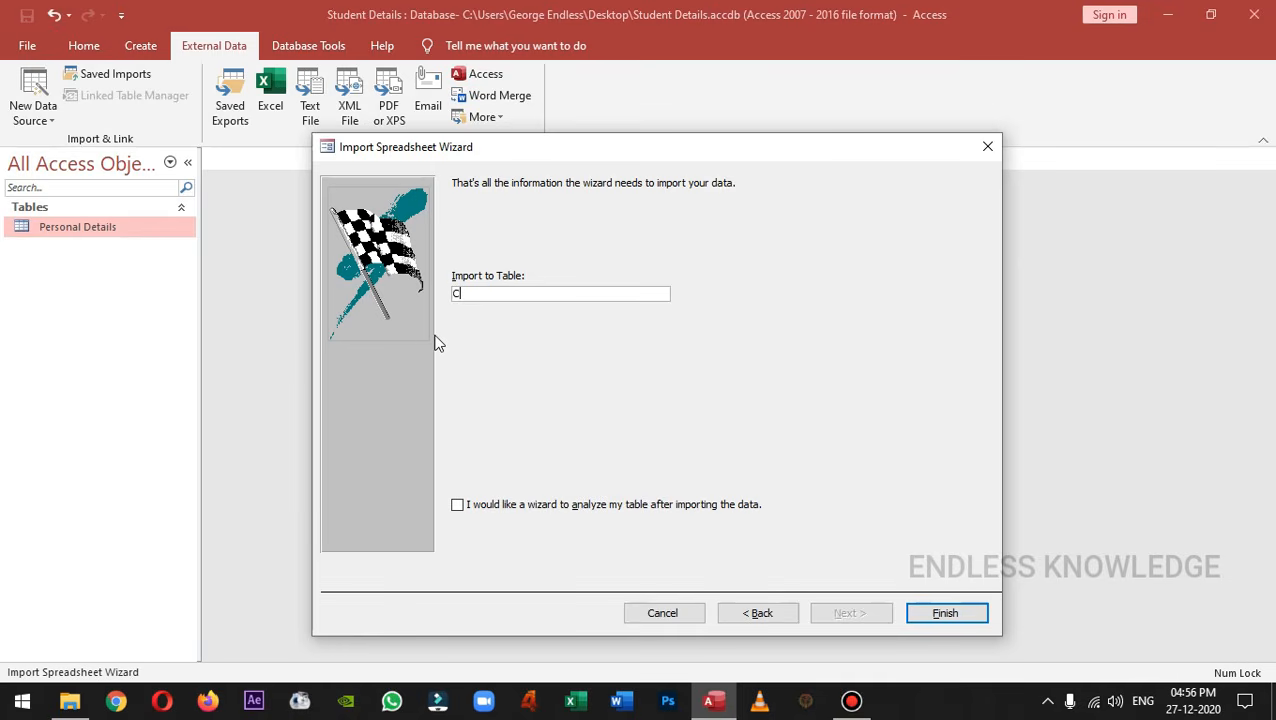
type("ourse Details")
left_click(946, 614)
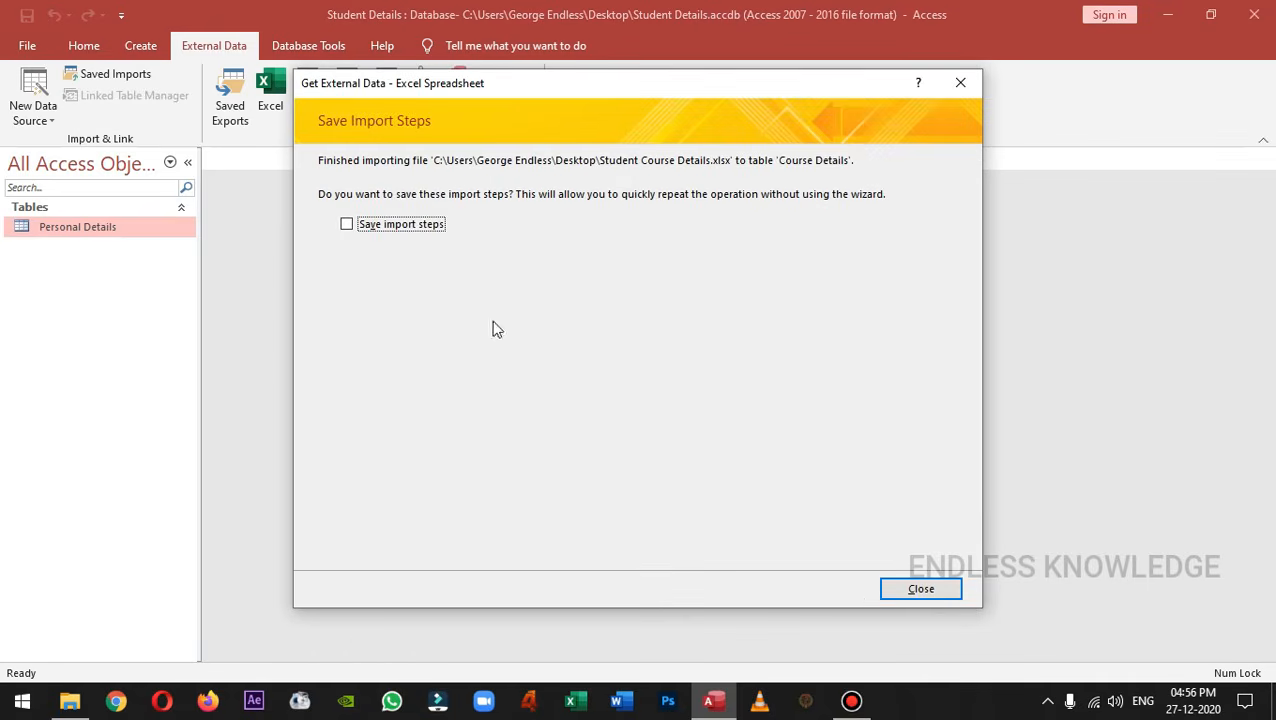
left_click_drag(652, 84, 647, 117)
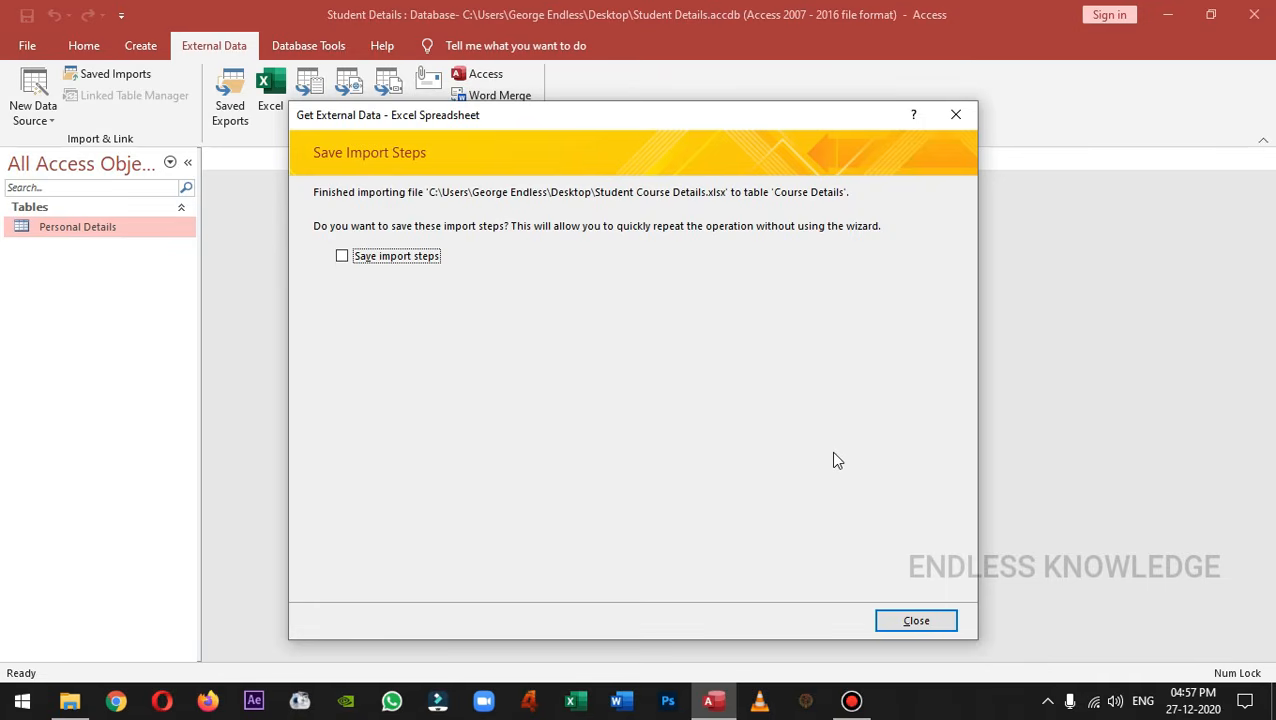
left_click(916, 621)
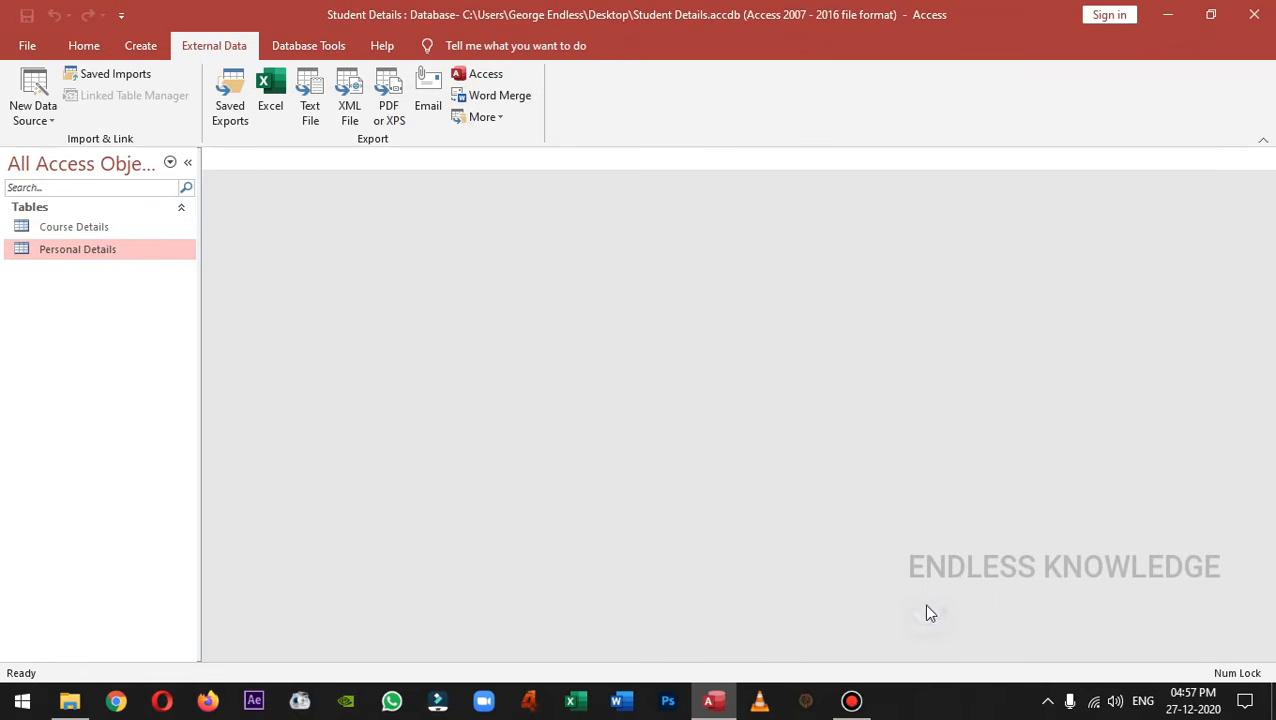
Step: Open the Course Details table and review its imported records
left_click(119, 233)
double_click(118, 228)
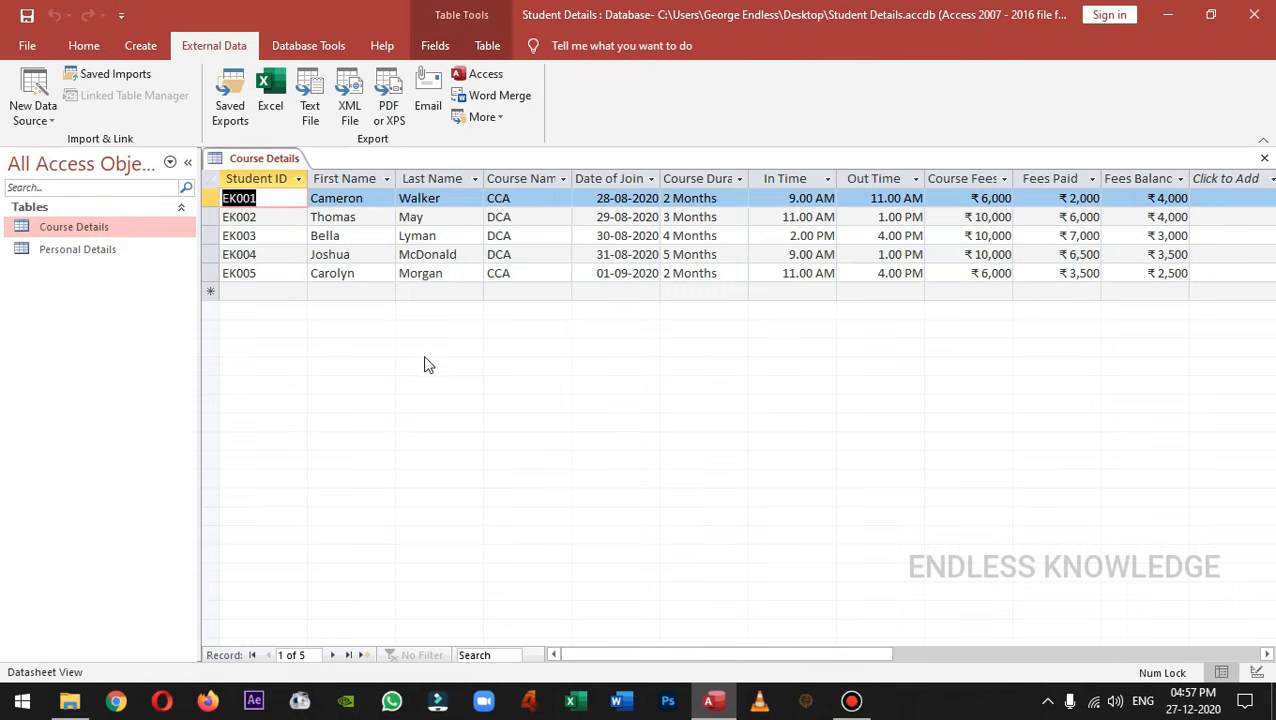
left_click(444, 255)
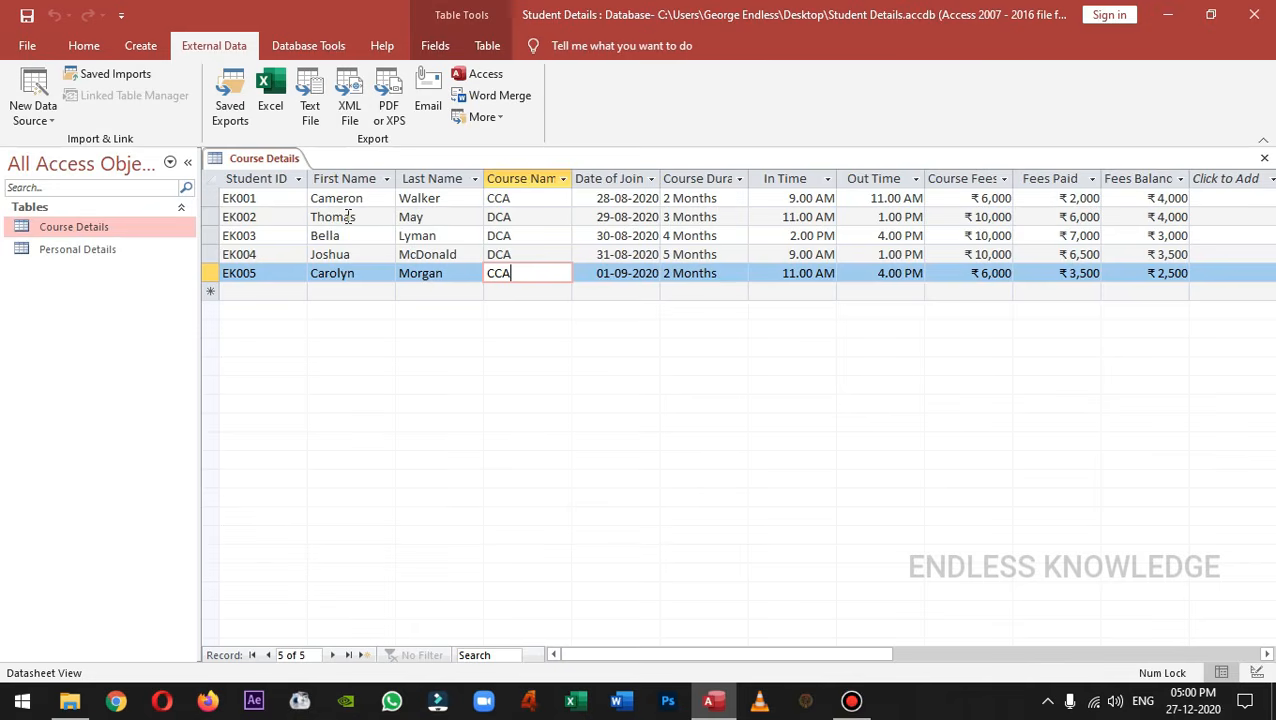
left_click(378, 216)
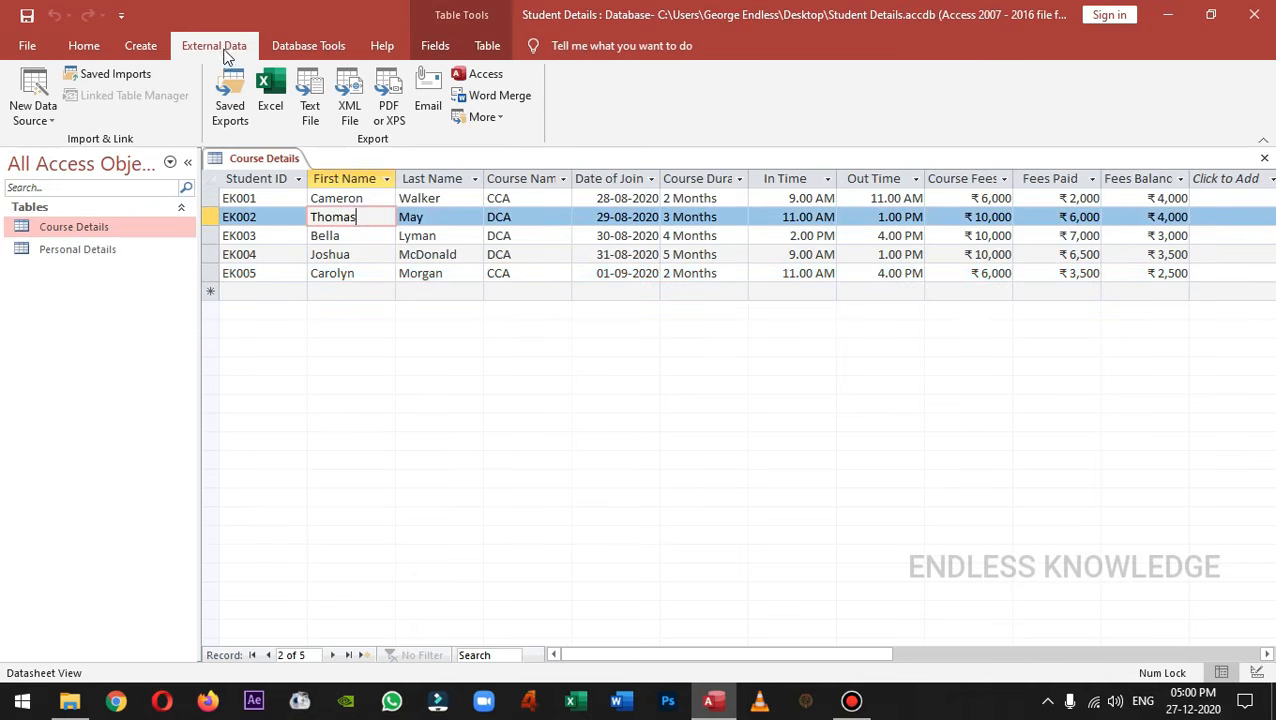
left_click(42, 124)
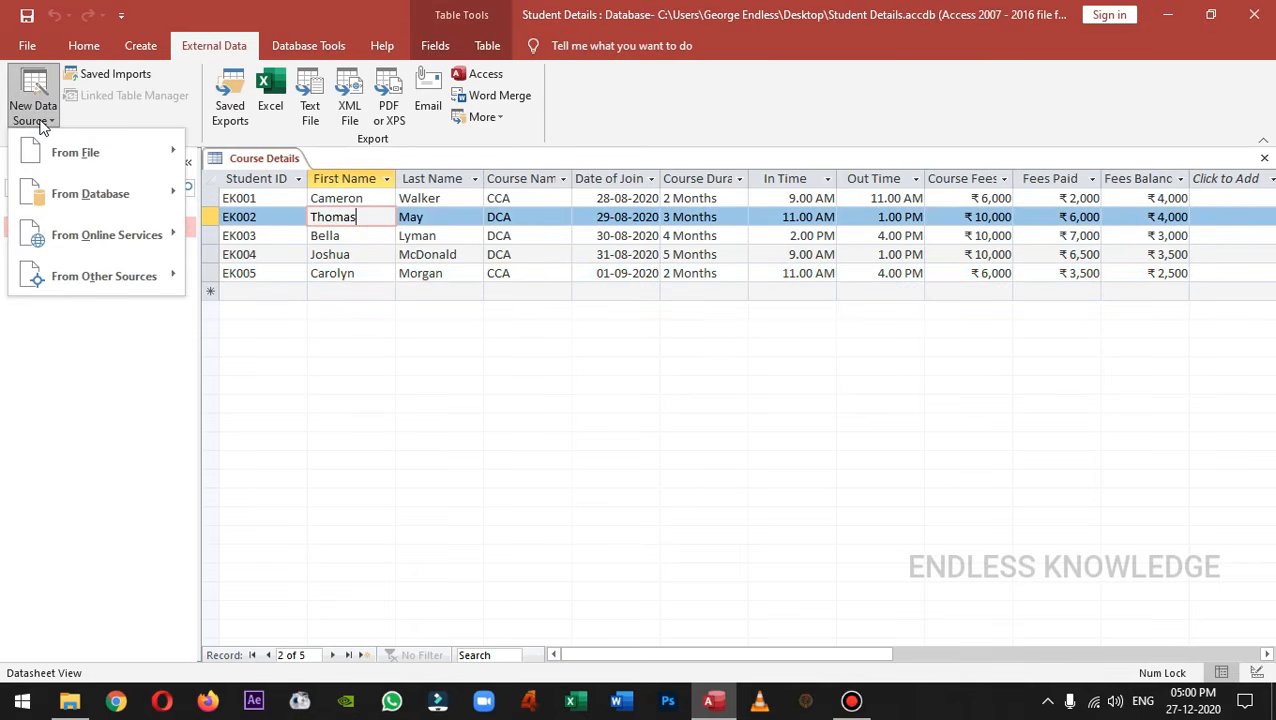
mouse_move(150, 152)
left_click(225, 152)
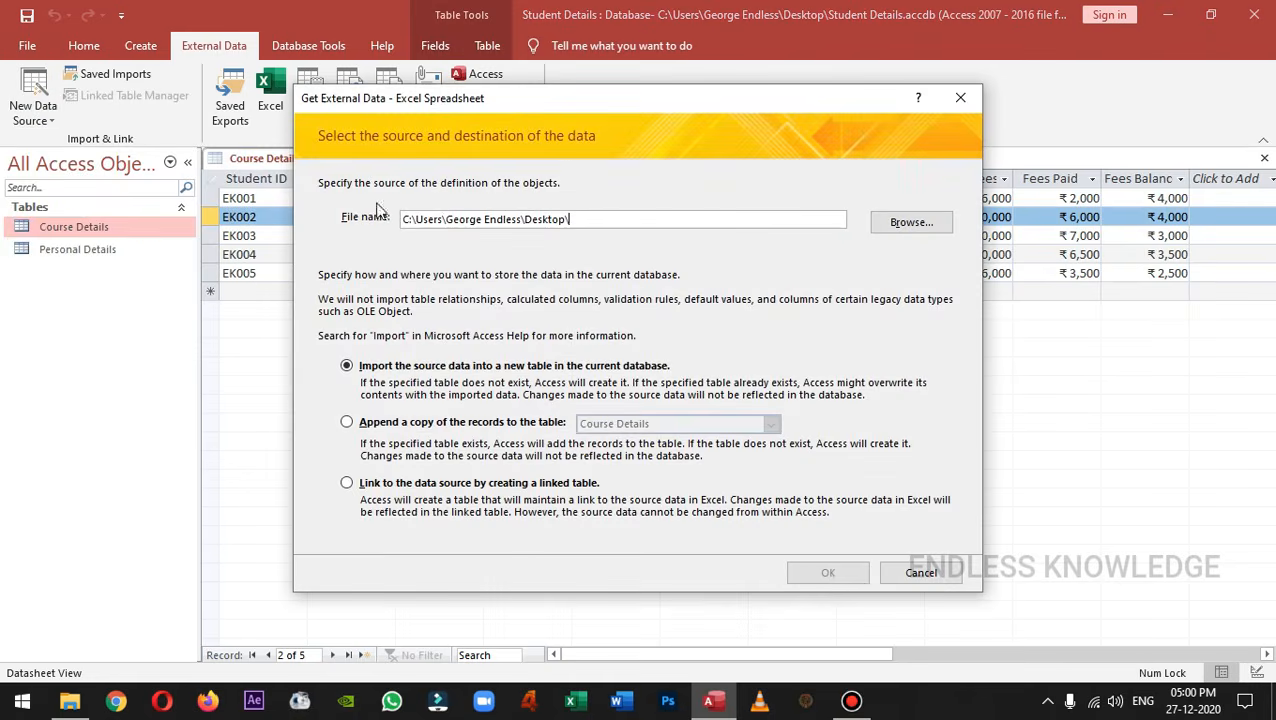
left_click(902, 224)
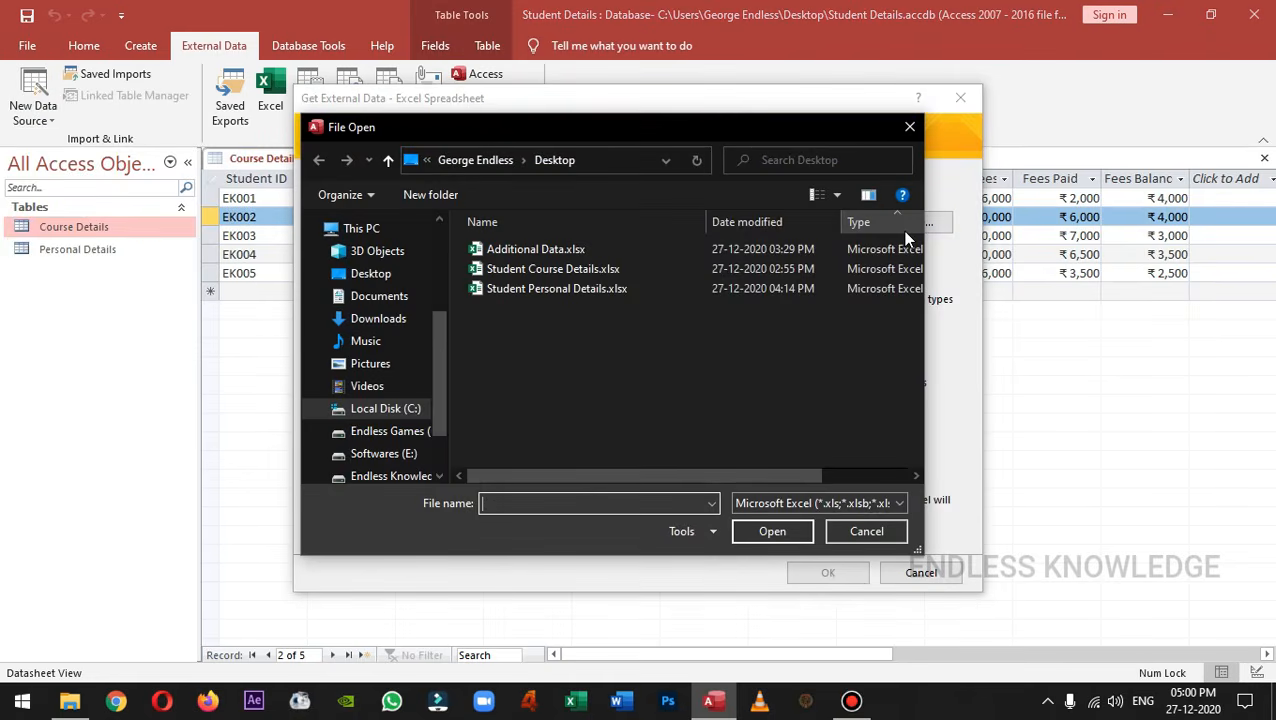
left_click(550, 249)
left_click(767, 532)
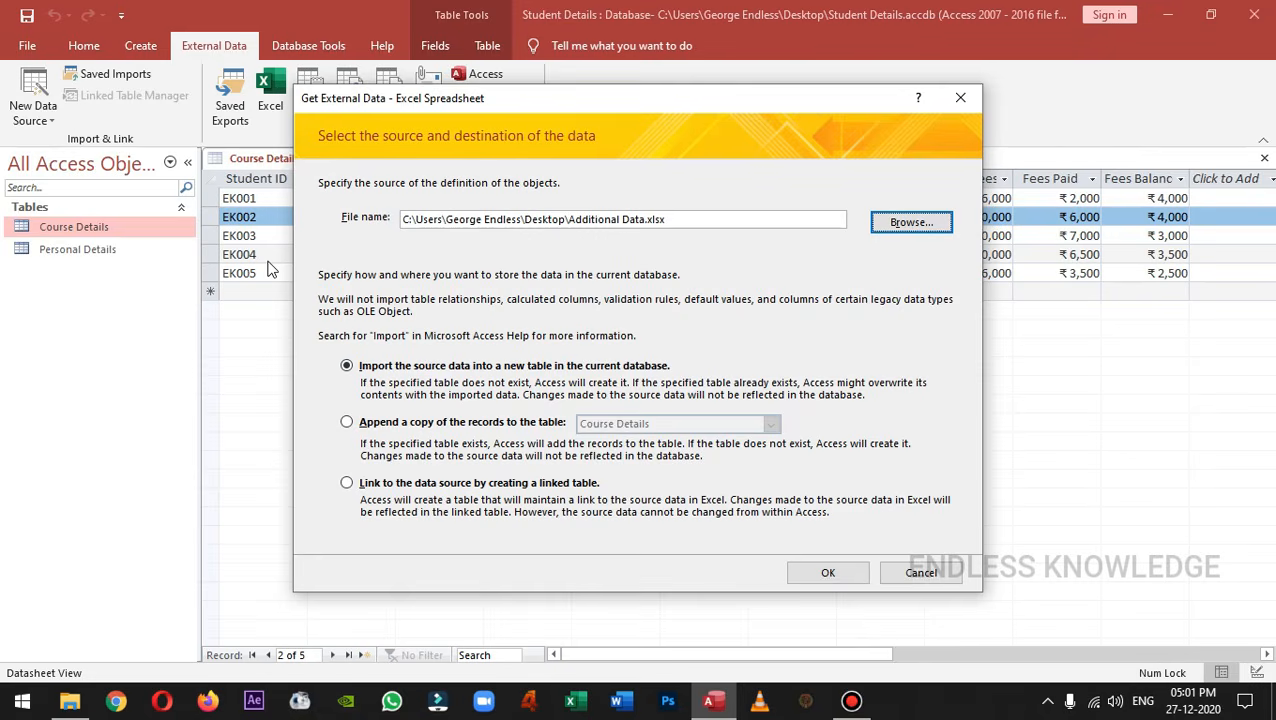
left_click(393, 424)
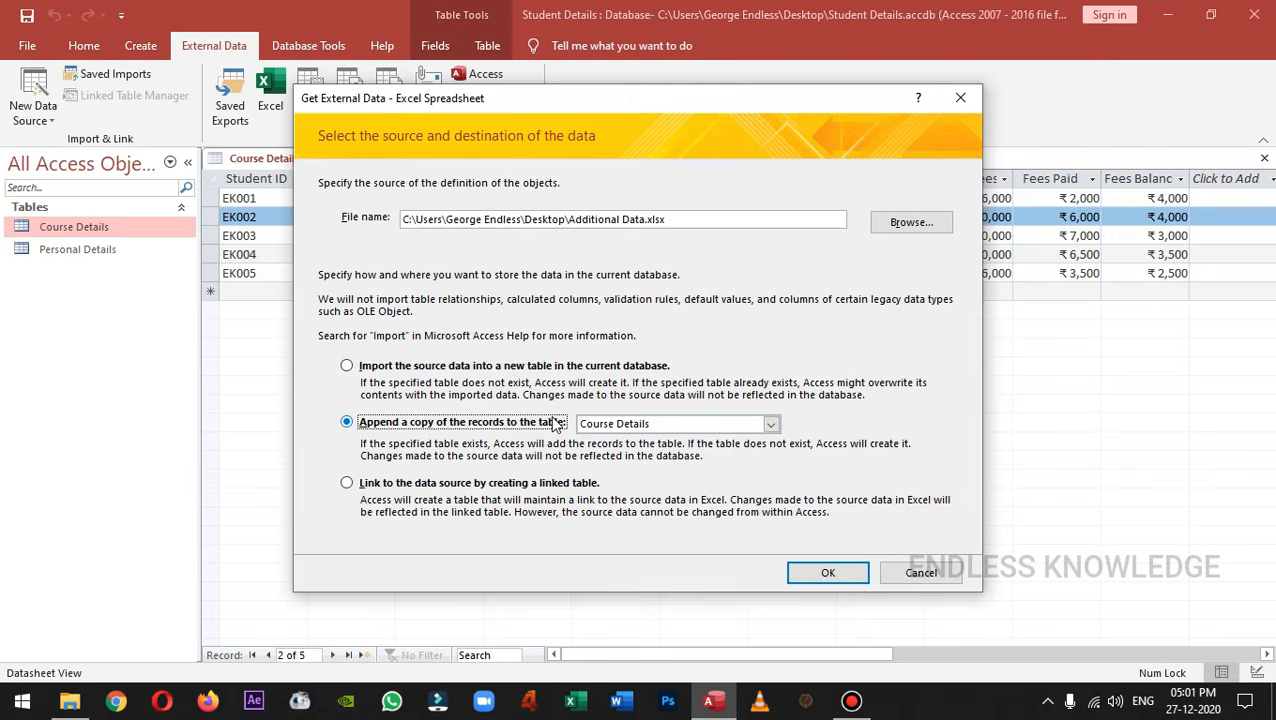
left_click(770, 424)
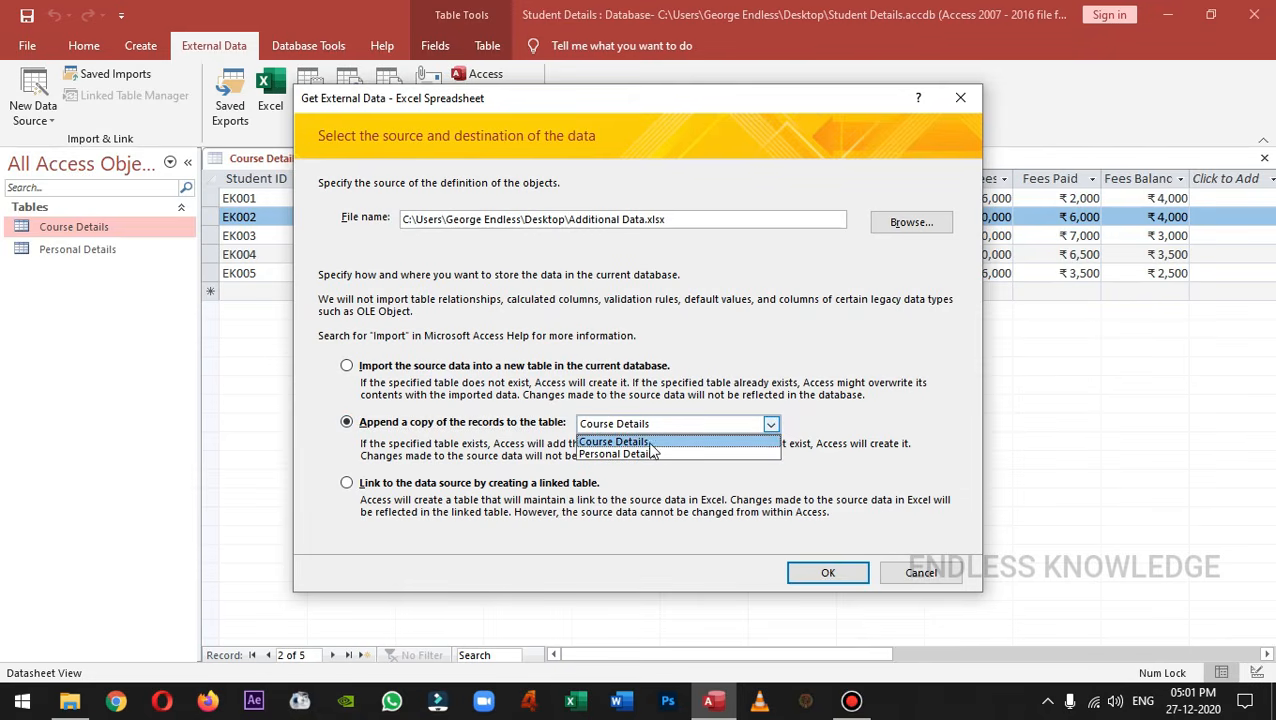
left_click(651, 446)
left_click(822, 571)
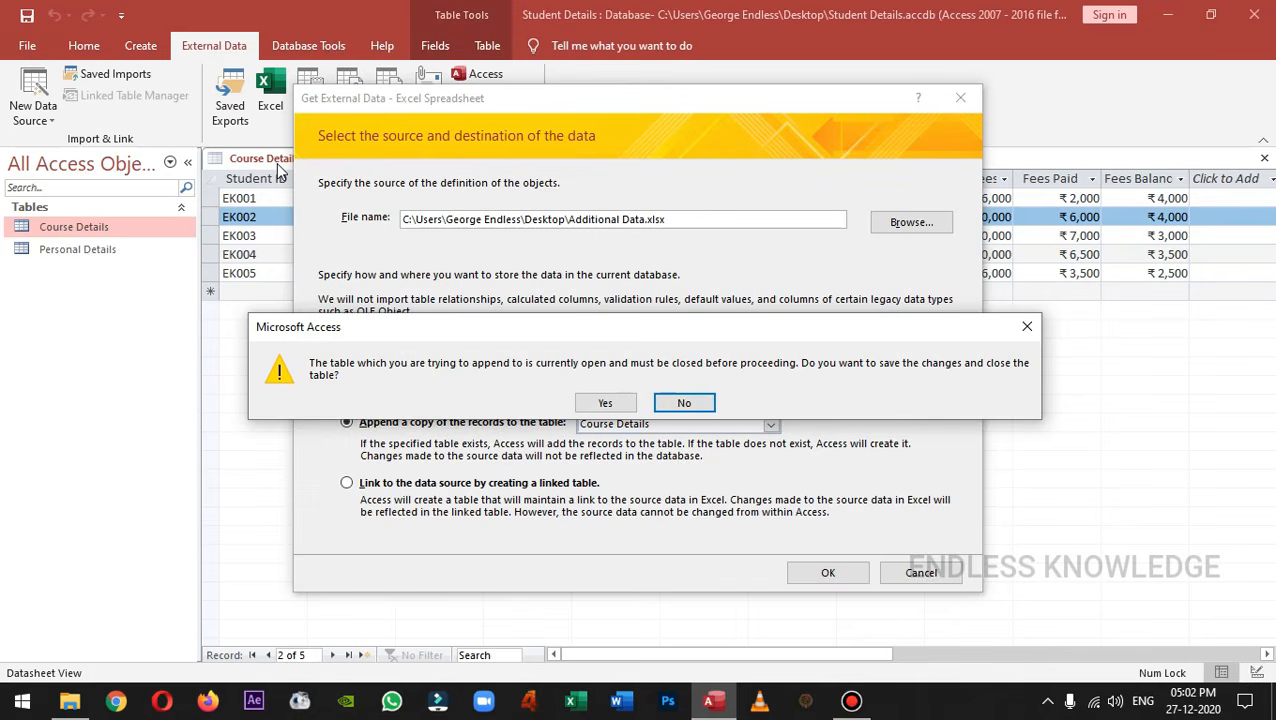
left_click(675, 404)
left_click(922, 574)
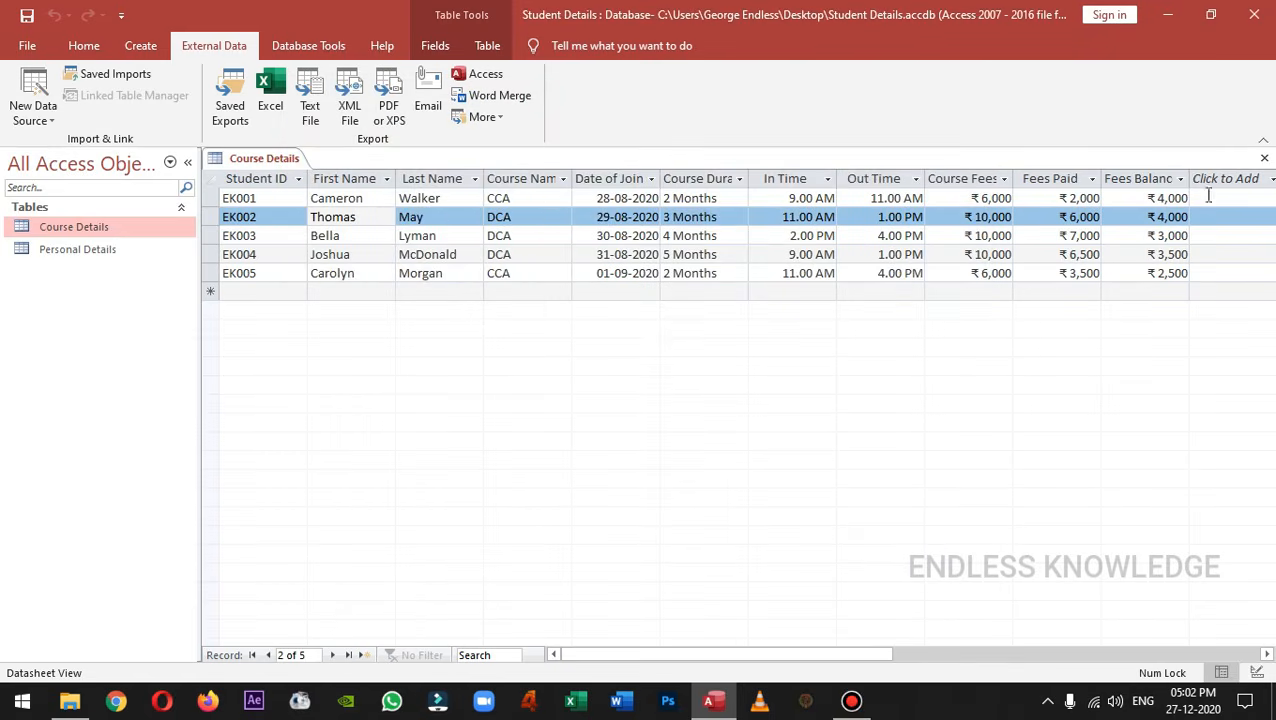
Step: Close the Course Details table and set up an Excel import that appends the records of Additional Data.xlsx to Course Details
left_click(1262, 158)
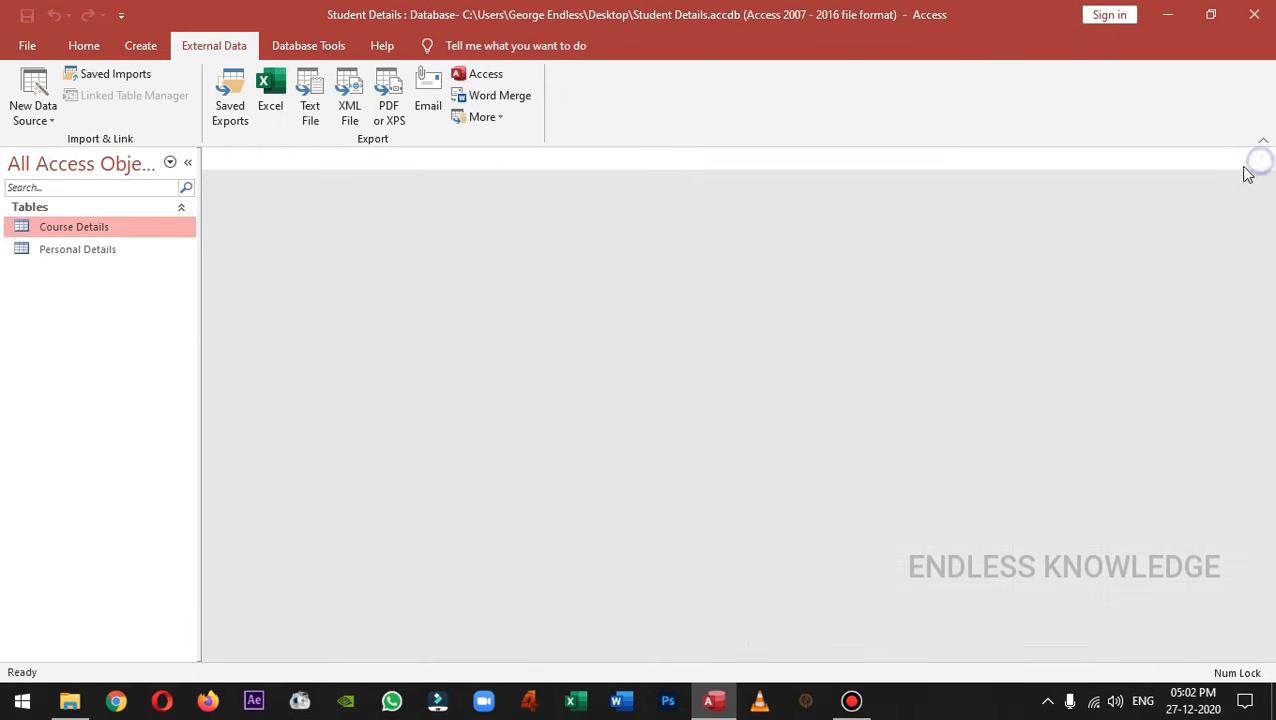
left_click(33, 100)
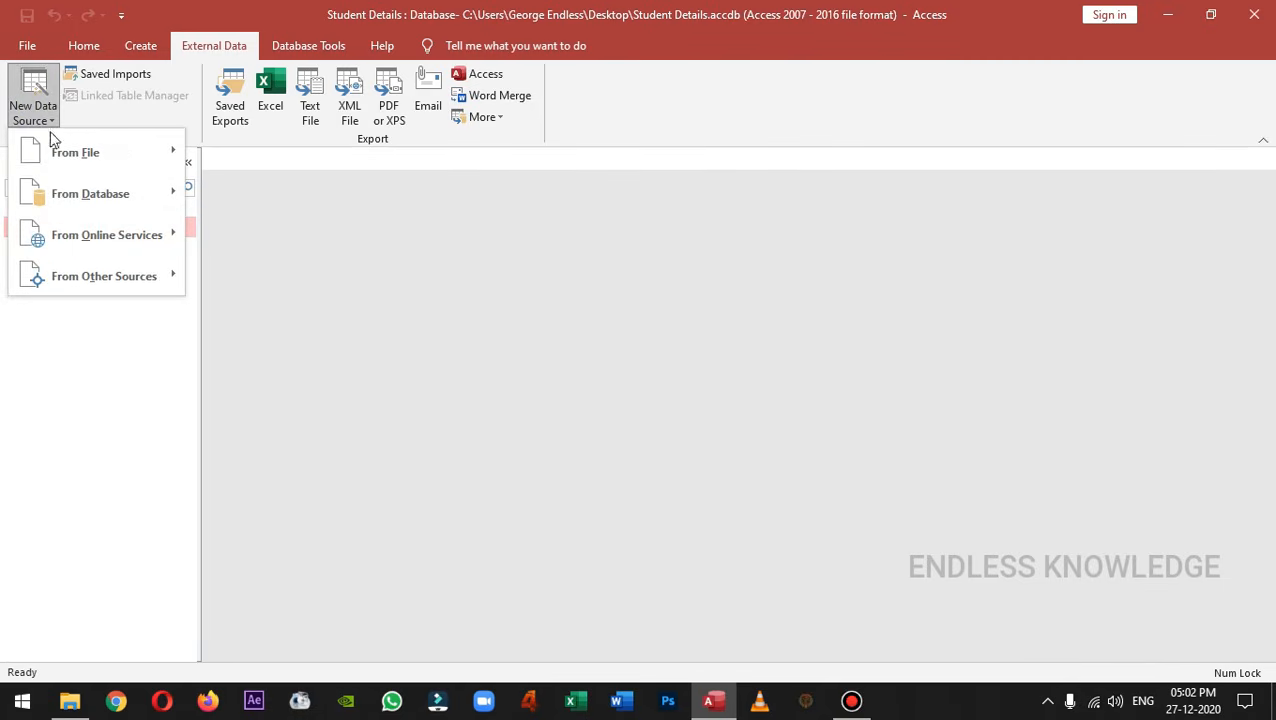
mouse_move(66, 155)
left_click(242, 156)
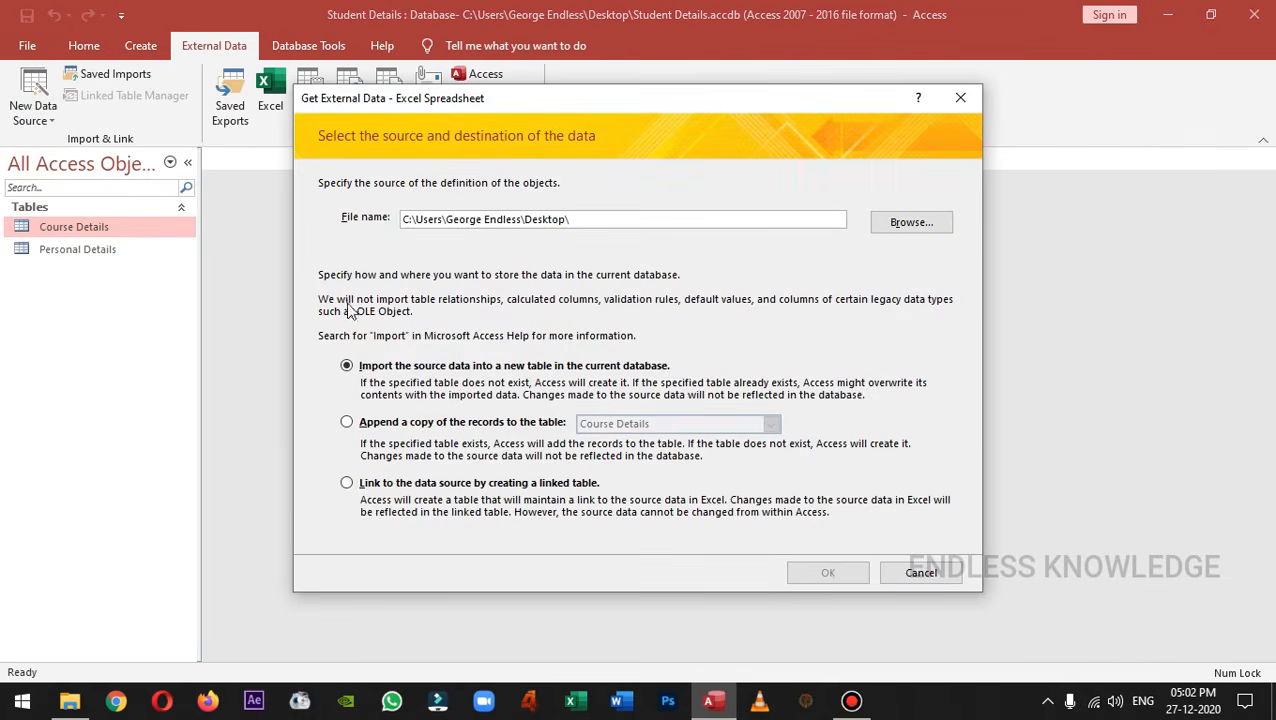
left_click(399, 426)
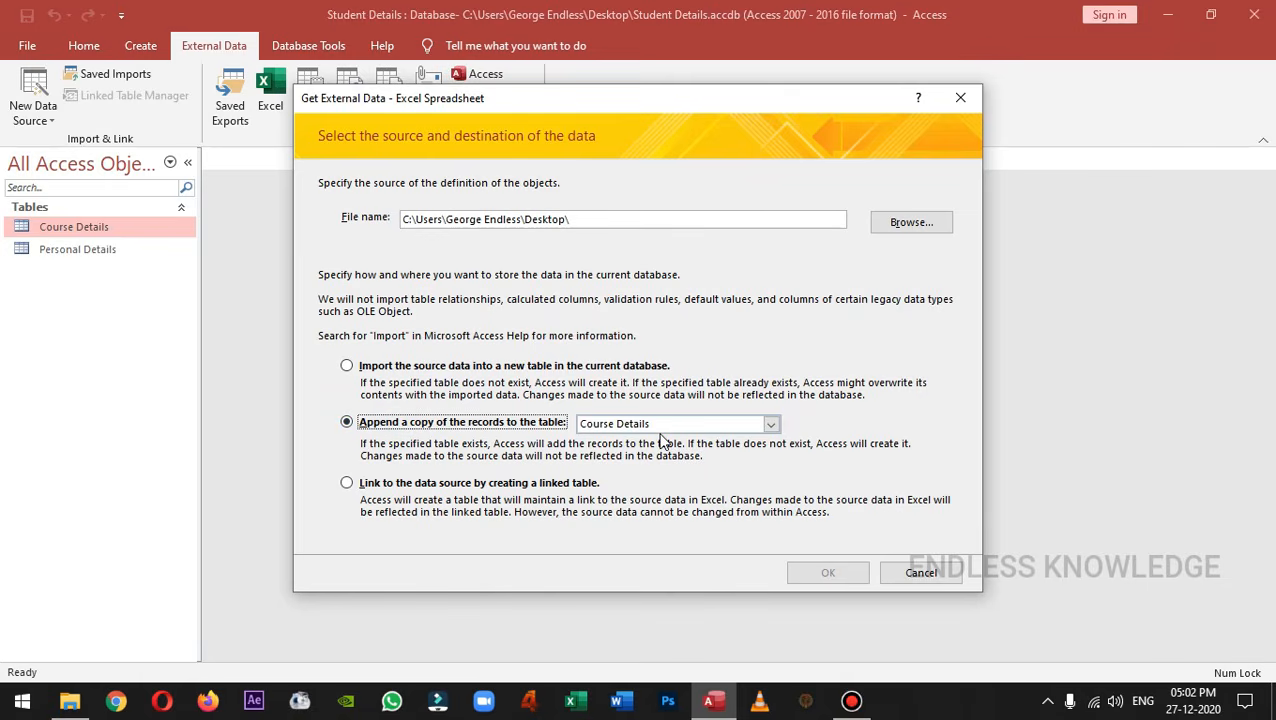
left_click(908, 223)
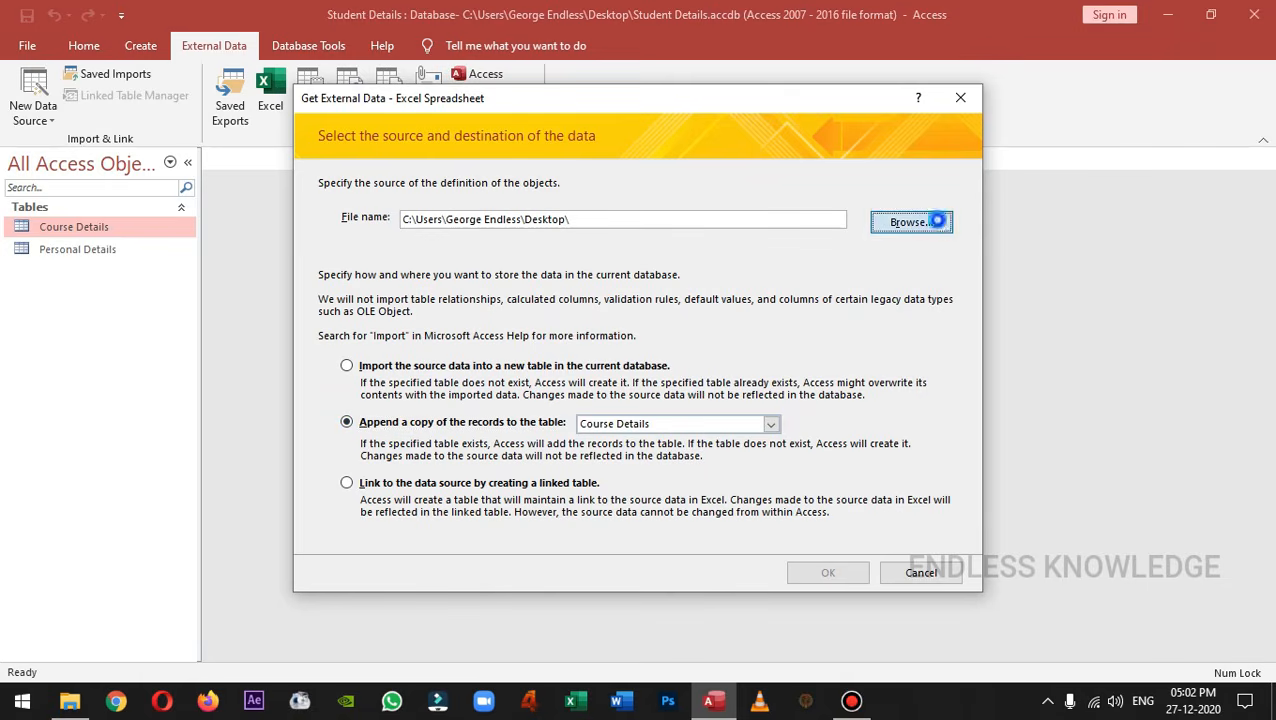
left_click(537, 250)
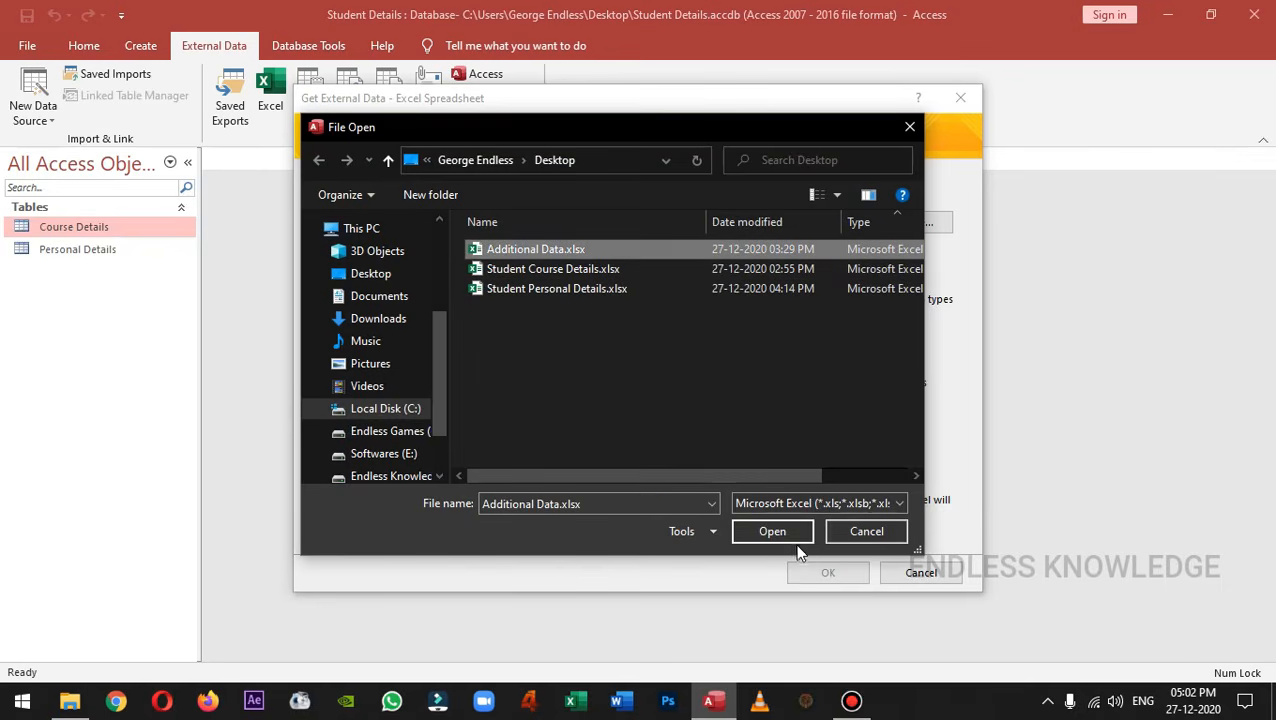
left_click(772, 531)
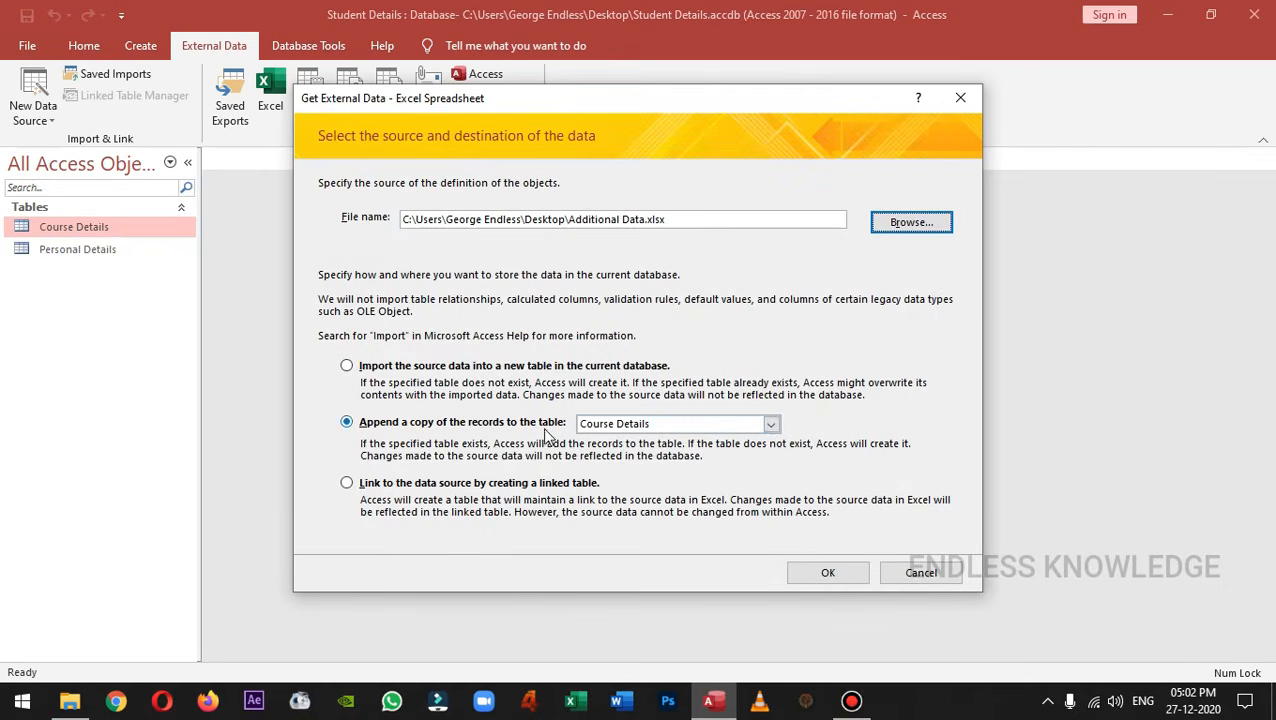
left_click(830, 571)
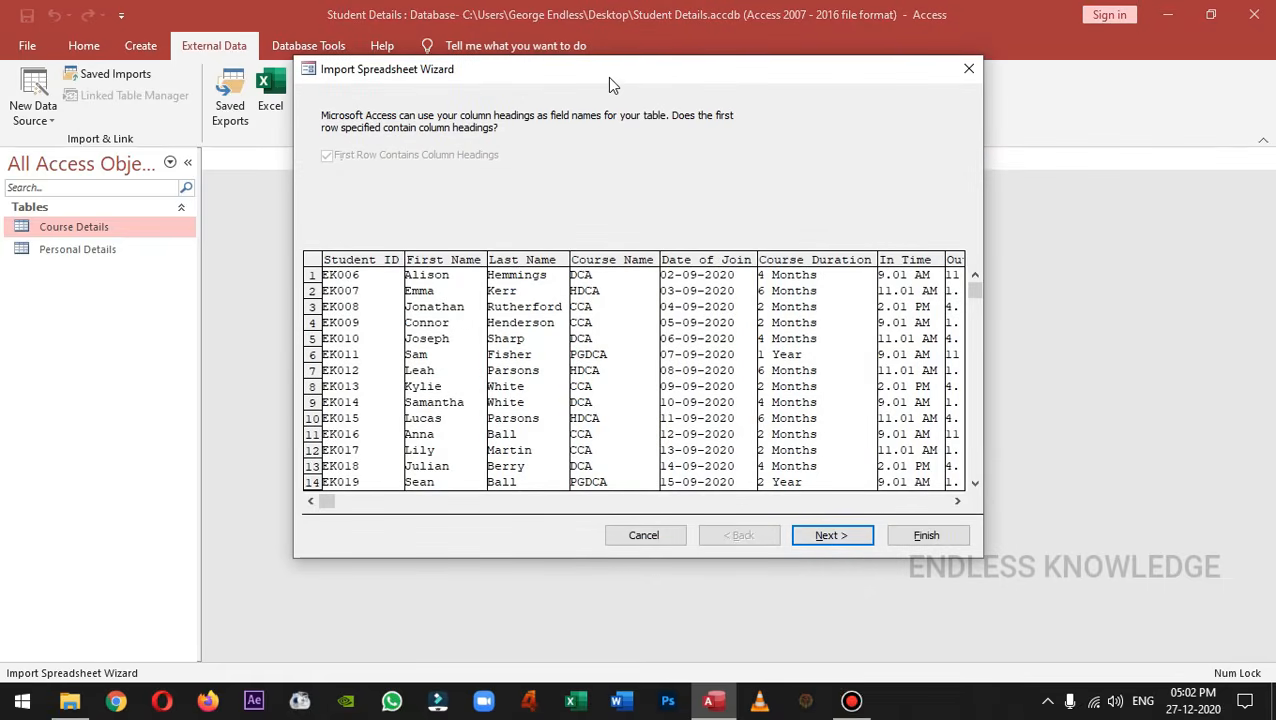
Step: Preview the additional records' columns, finish importing them into Course Details and leave the import steps unsaved
left_click_drag(611, 85, 598, 115)
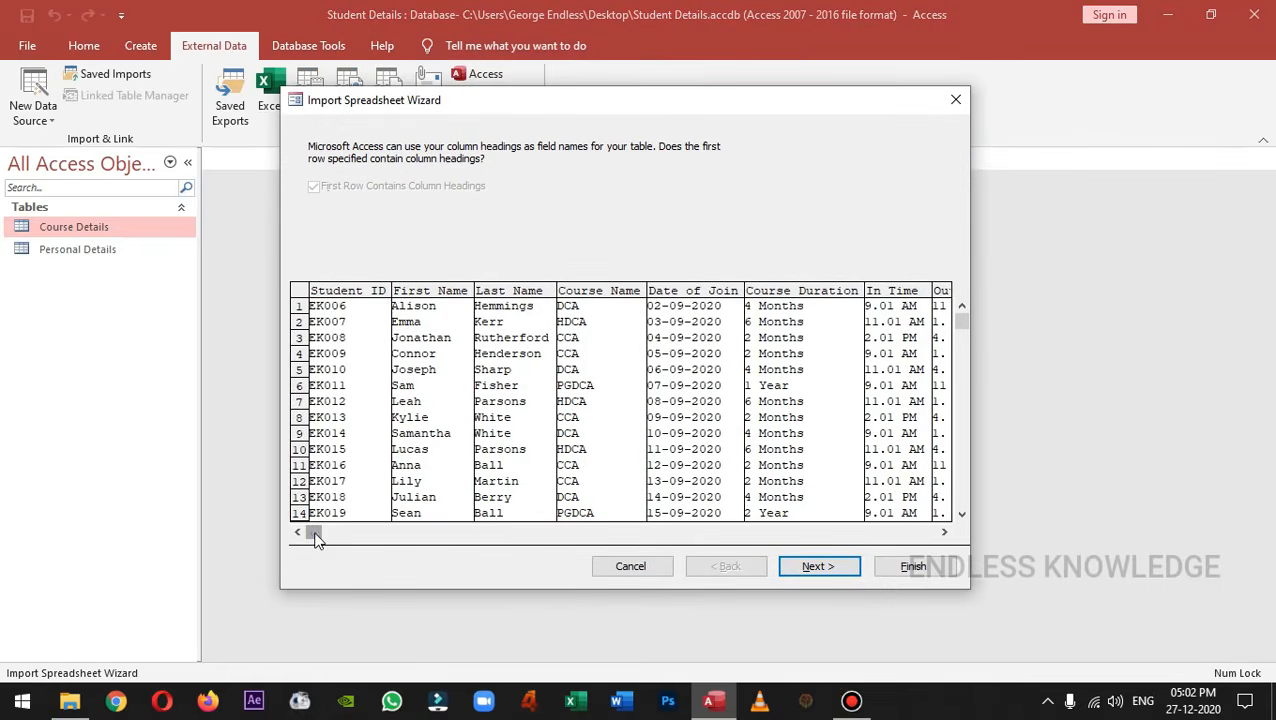
left_click_drag(315, 536, 580, 535)
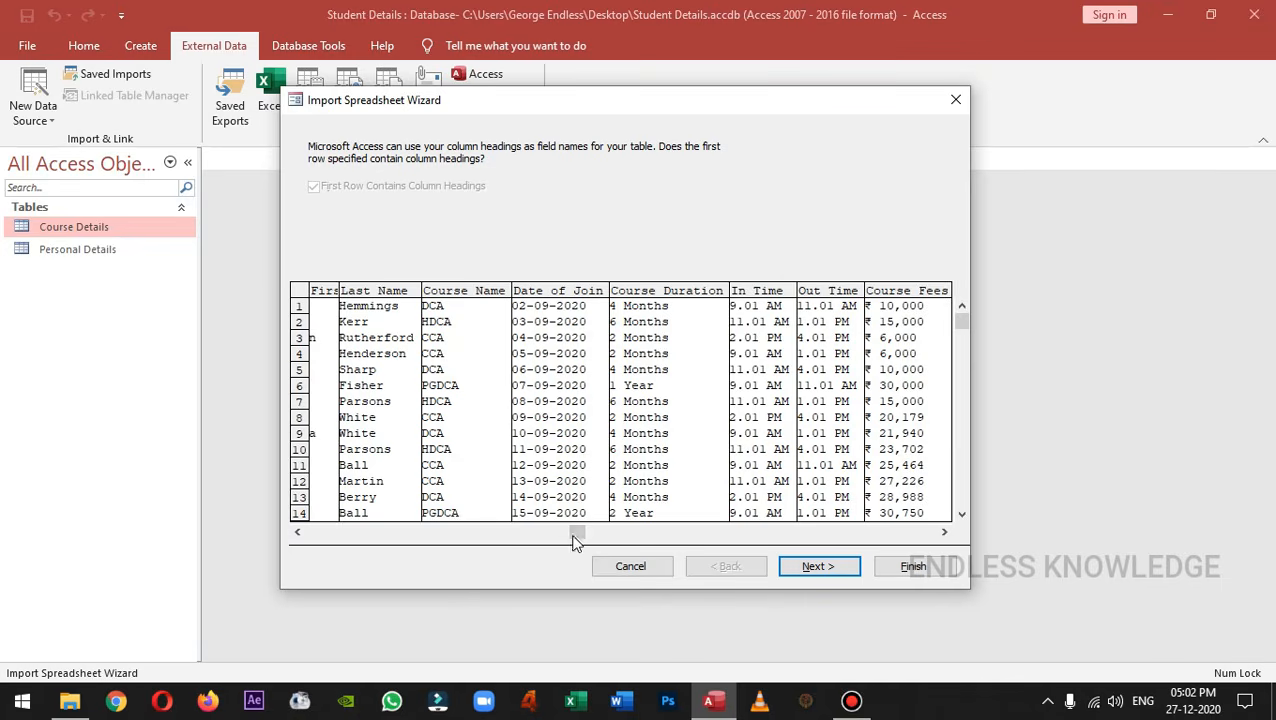
left_click_drag(577, 532, 855, 532)
left_click(822, 566)
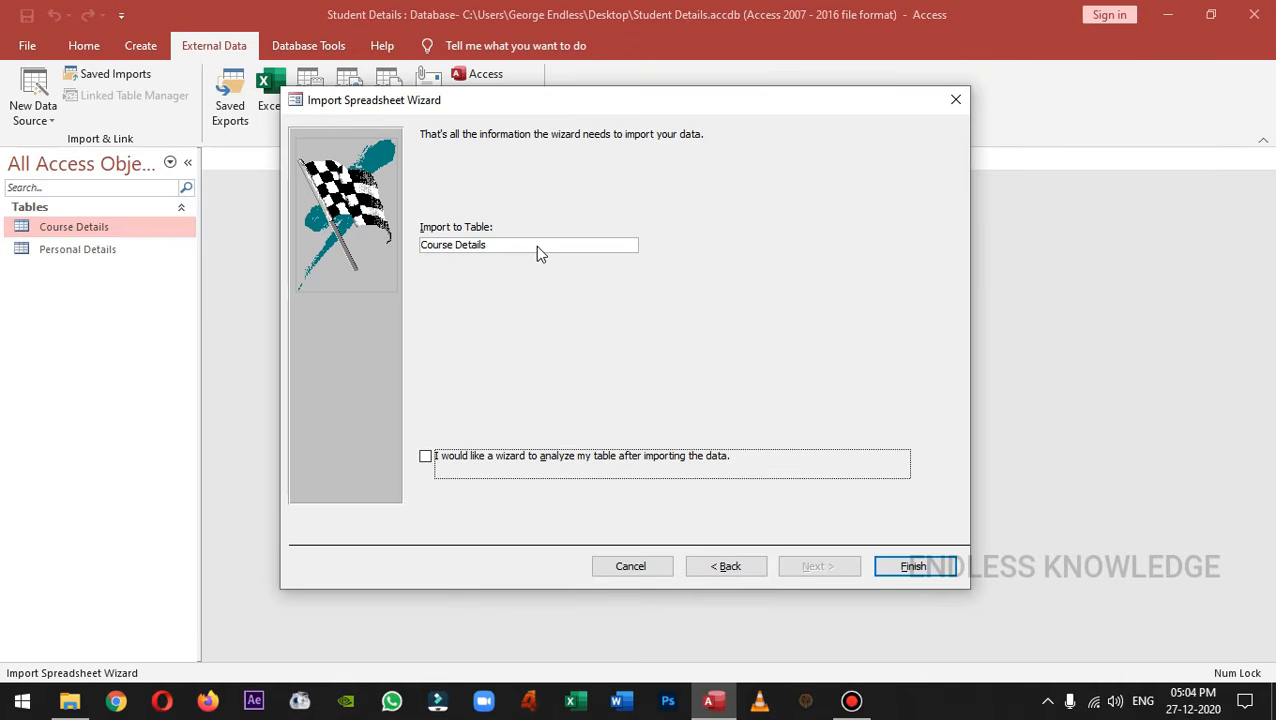
left_click(446, 246)
left_click(913, 566)
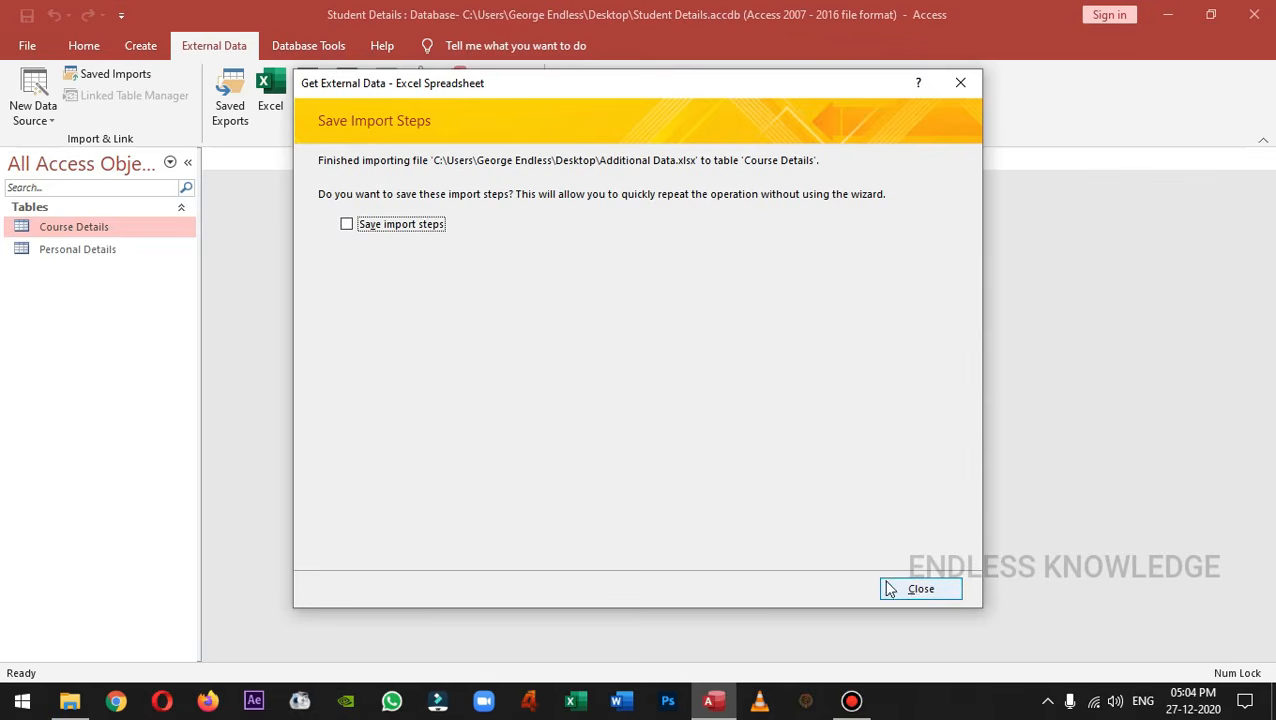
left_click(921, 590)
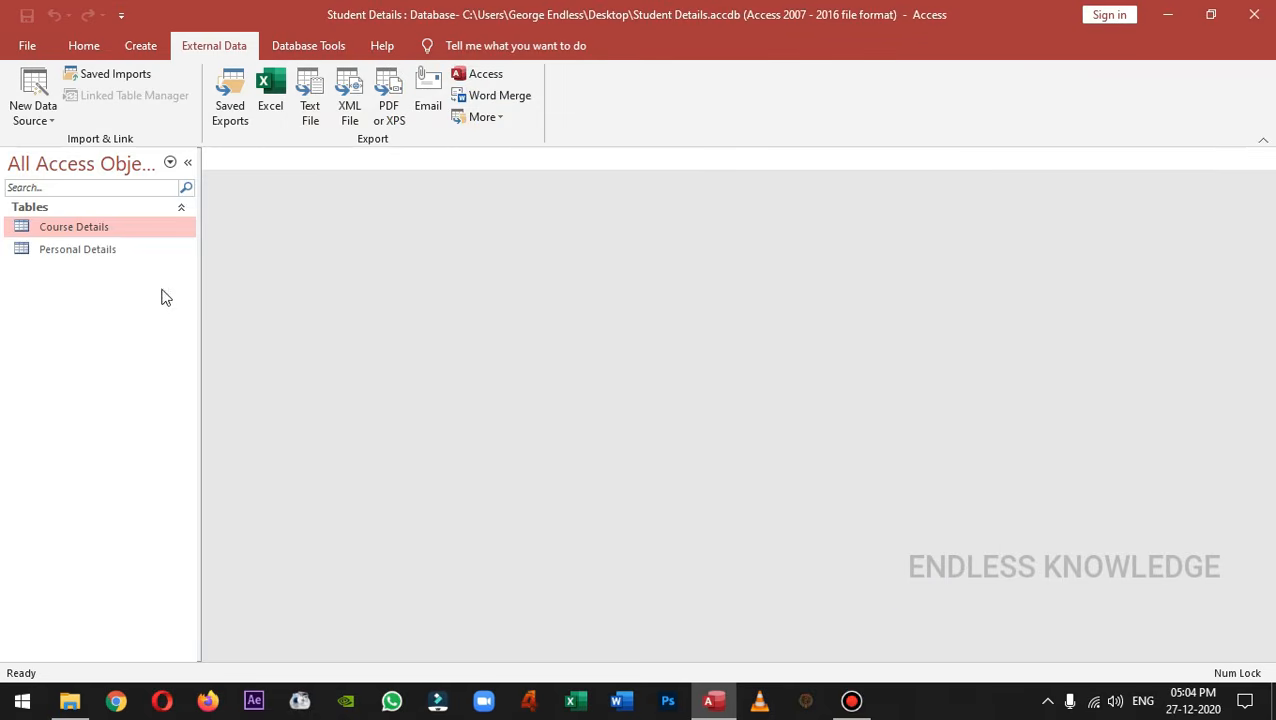
Step: Review the Course Details and Personal Details tables, and check Student Personal Details.txt in Notepad before returning to Access
double_click(106, 226)
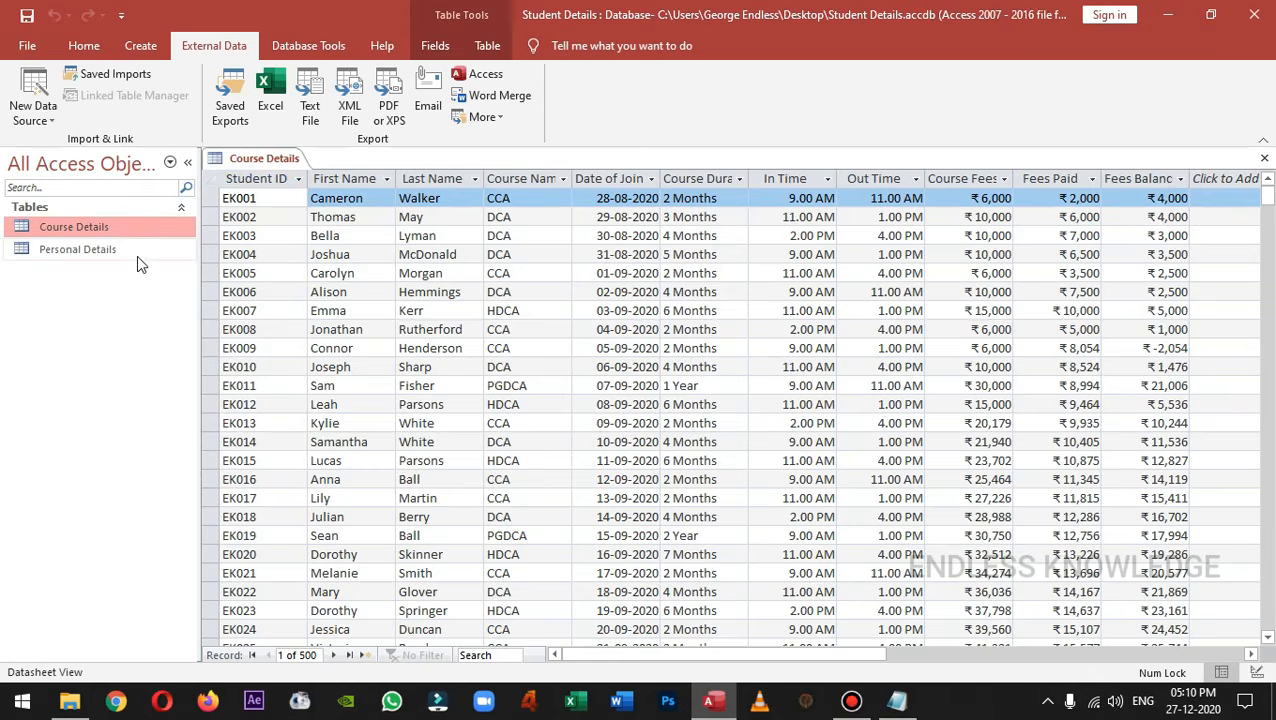
double_click(138, 252)
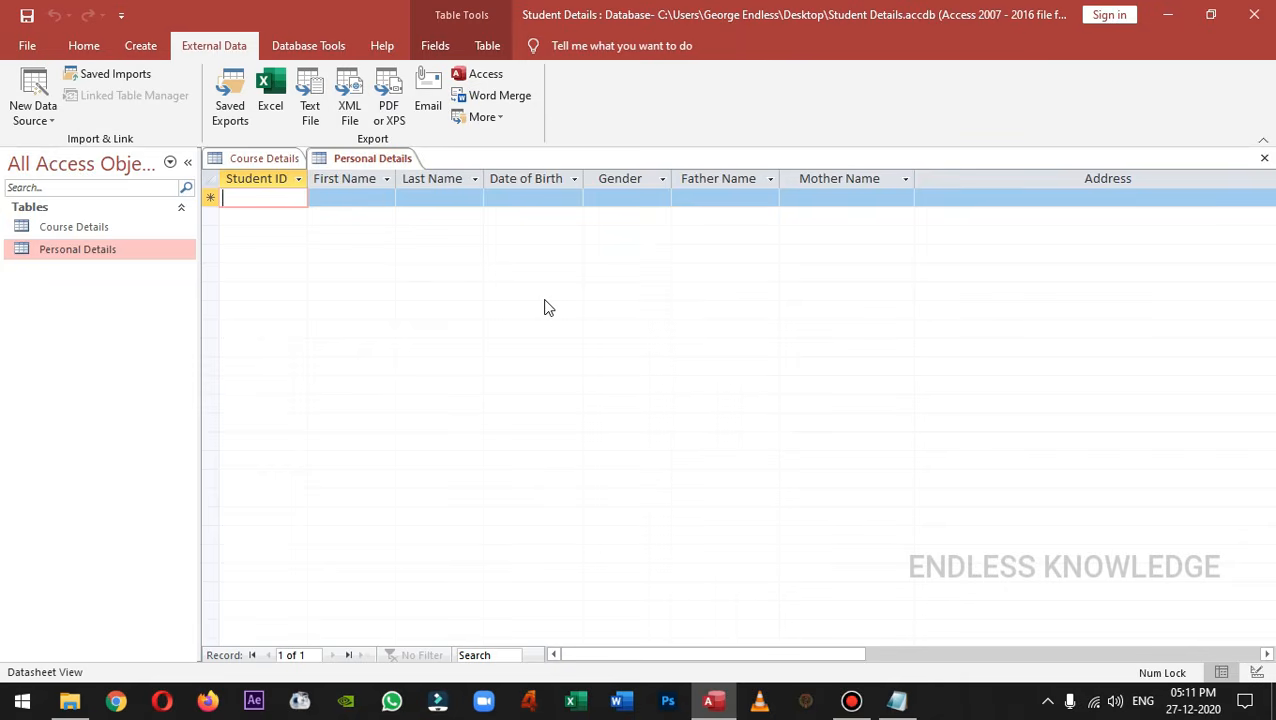
key("alt+Tab")
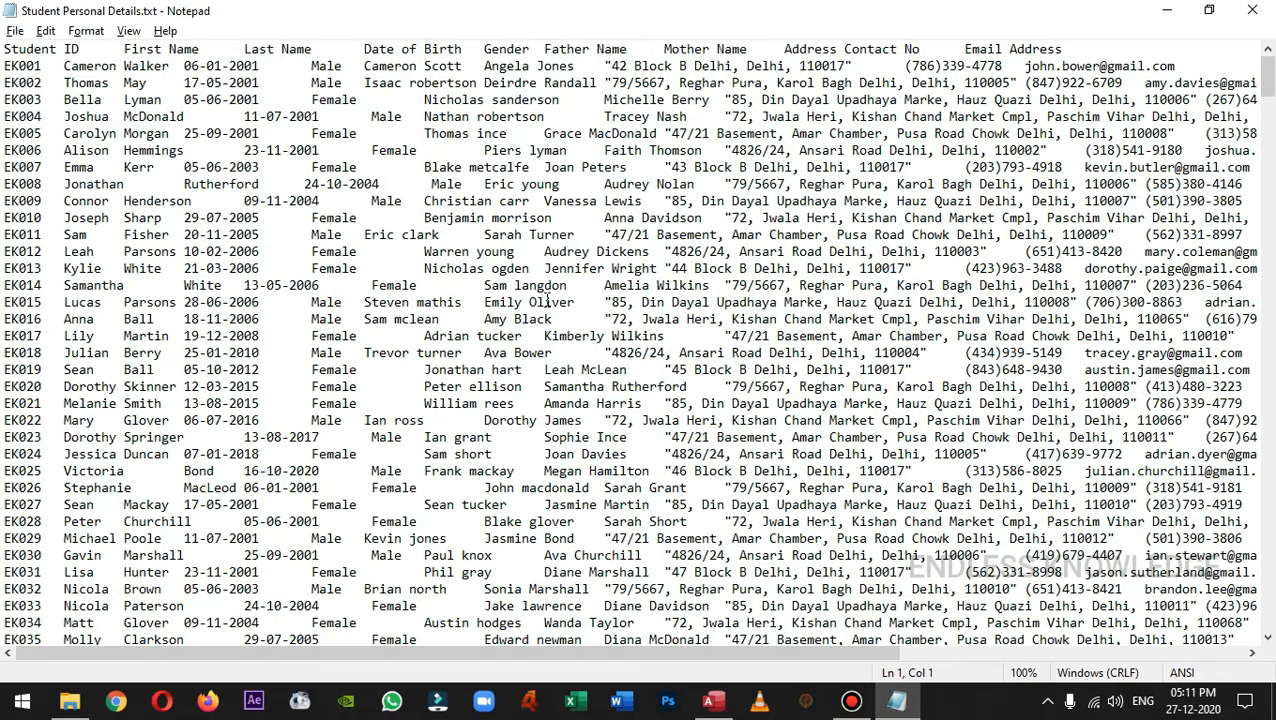
key("alt+Tab")
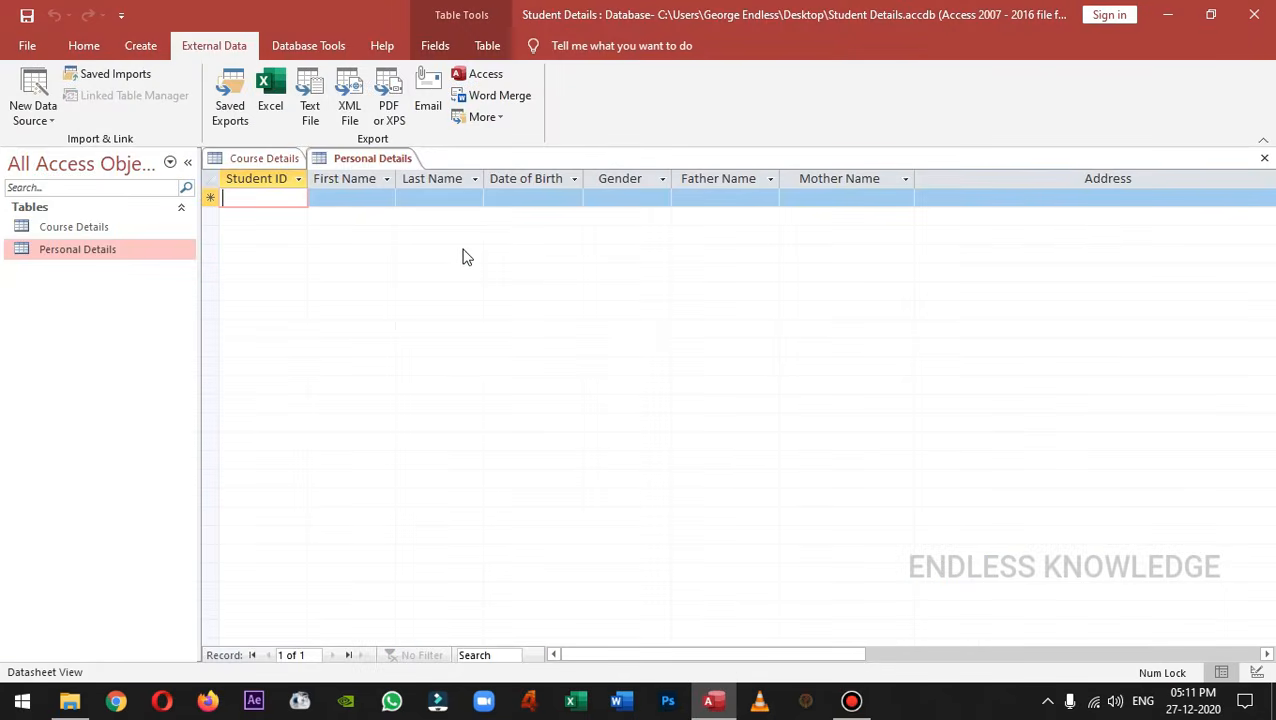
Step: Close both open tables and start a text file import with Student Personal Details.txt from the Desktop as the source
left_click(388, 162)
left_click(1260, 156)
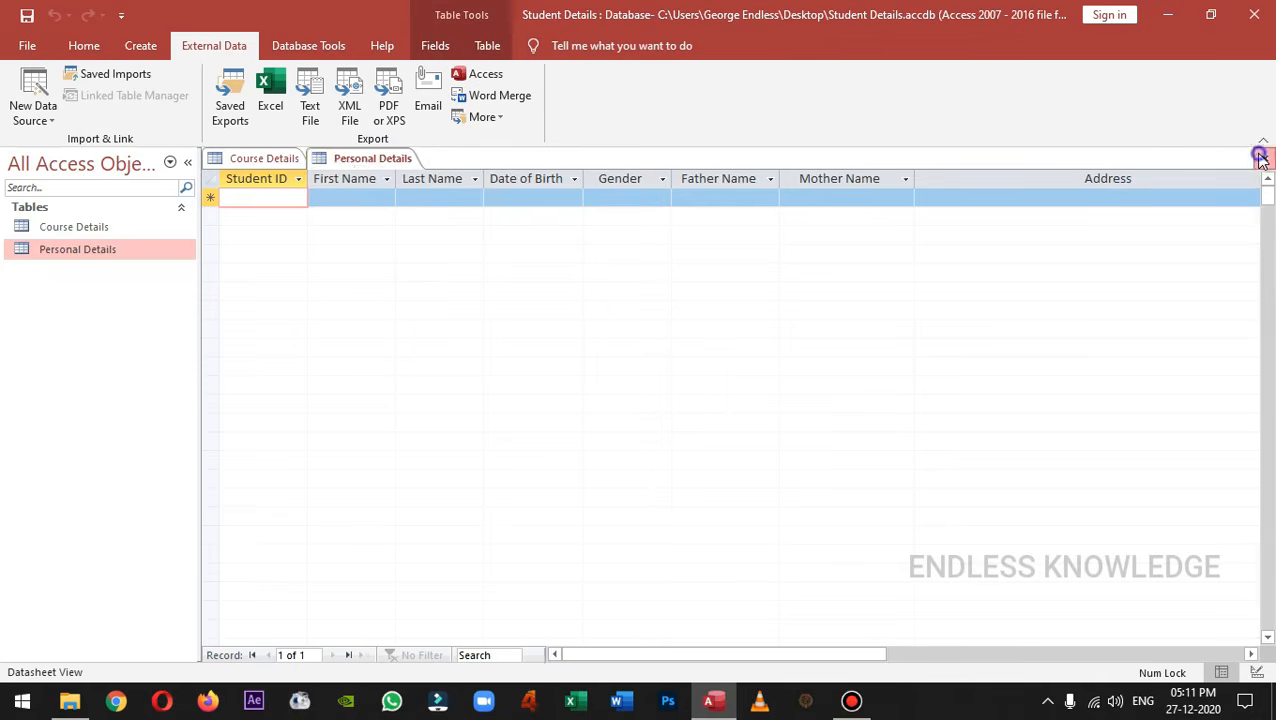
left_click(1260, 156)
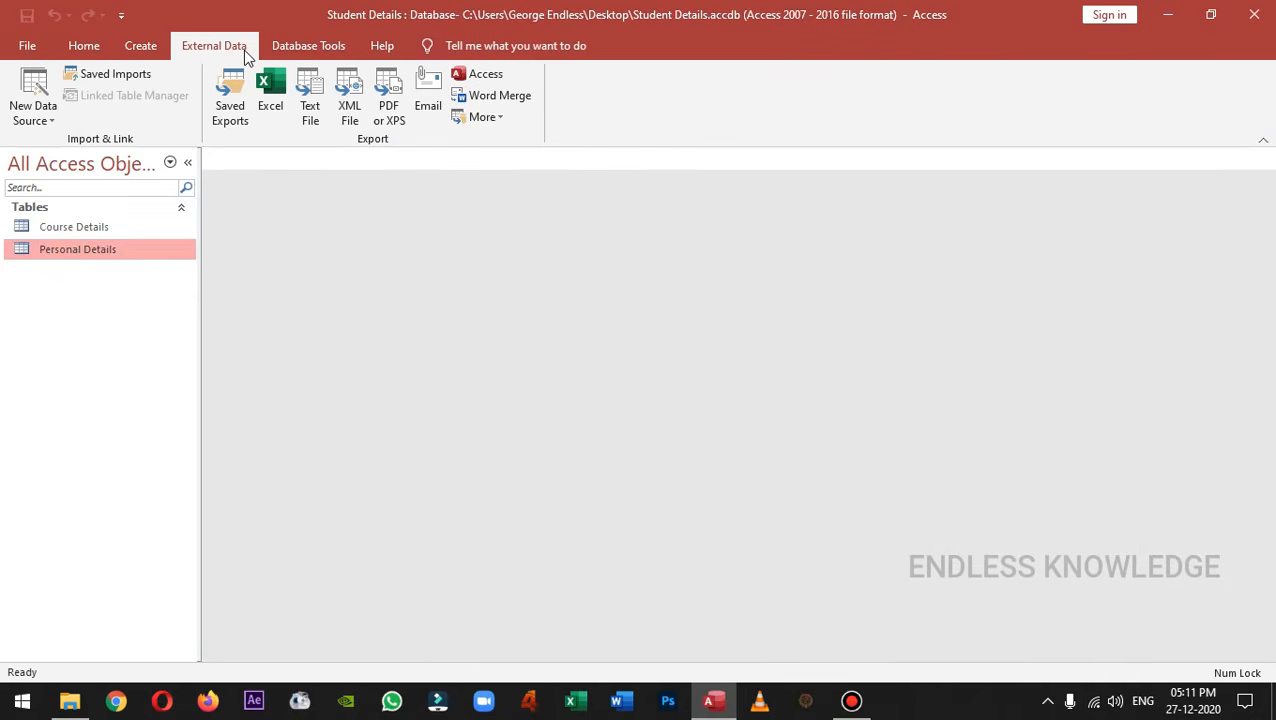
left_click(47, 109)
mouse_move(90, 158)
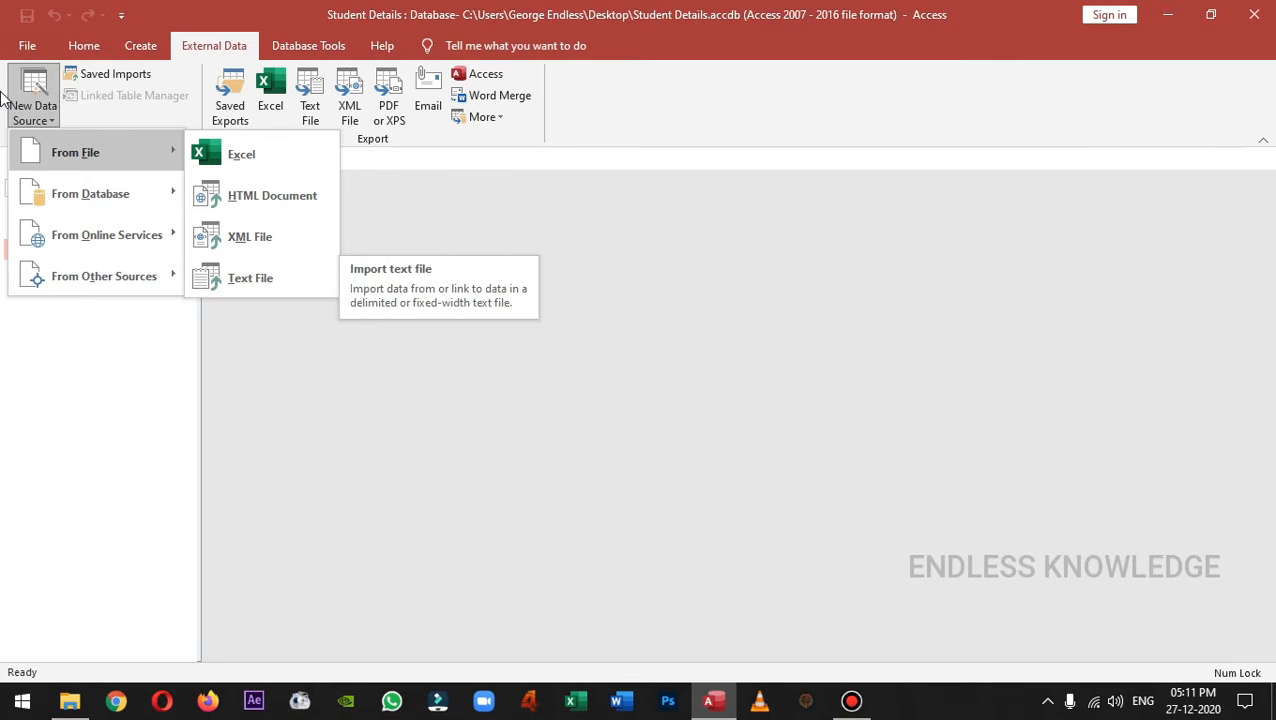
left_click(293, 262)
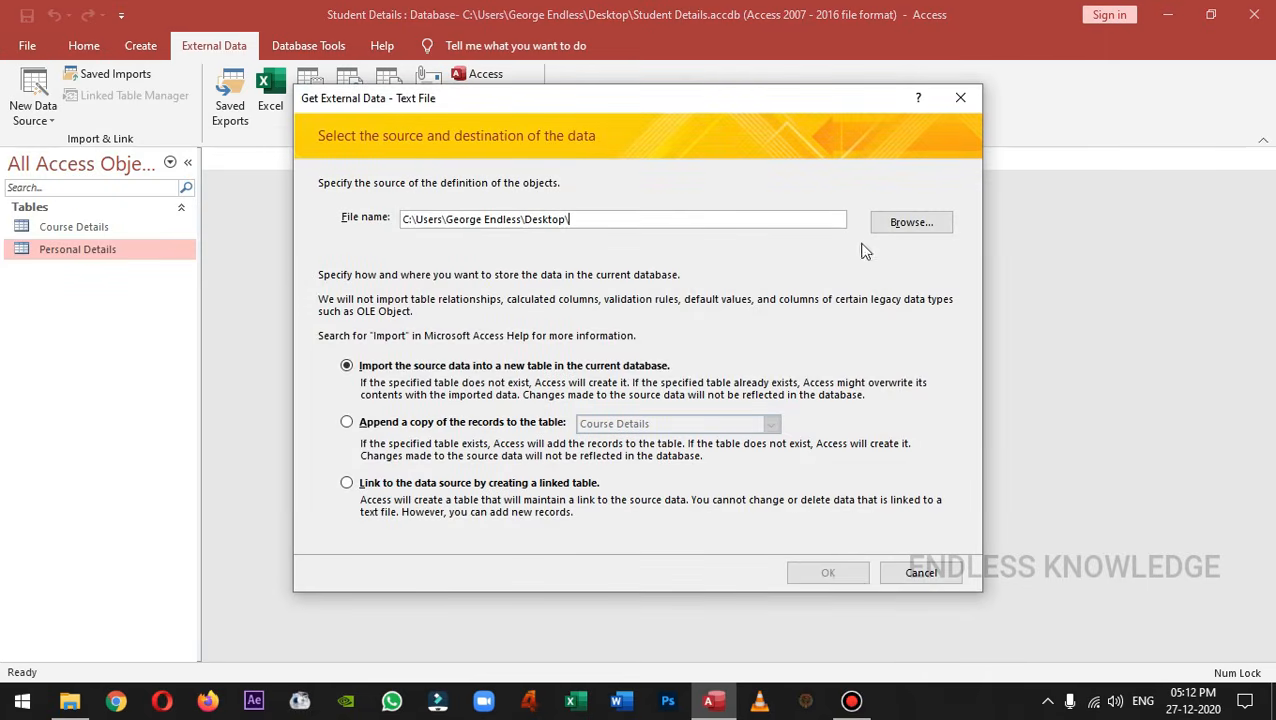
left_click(911, 223)
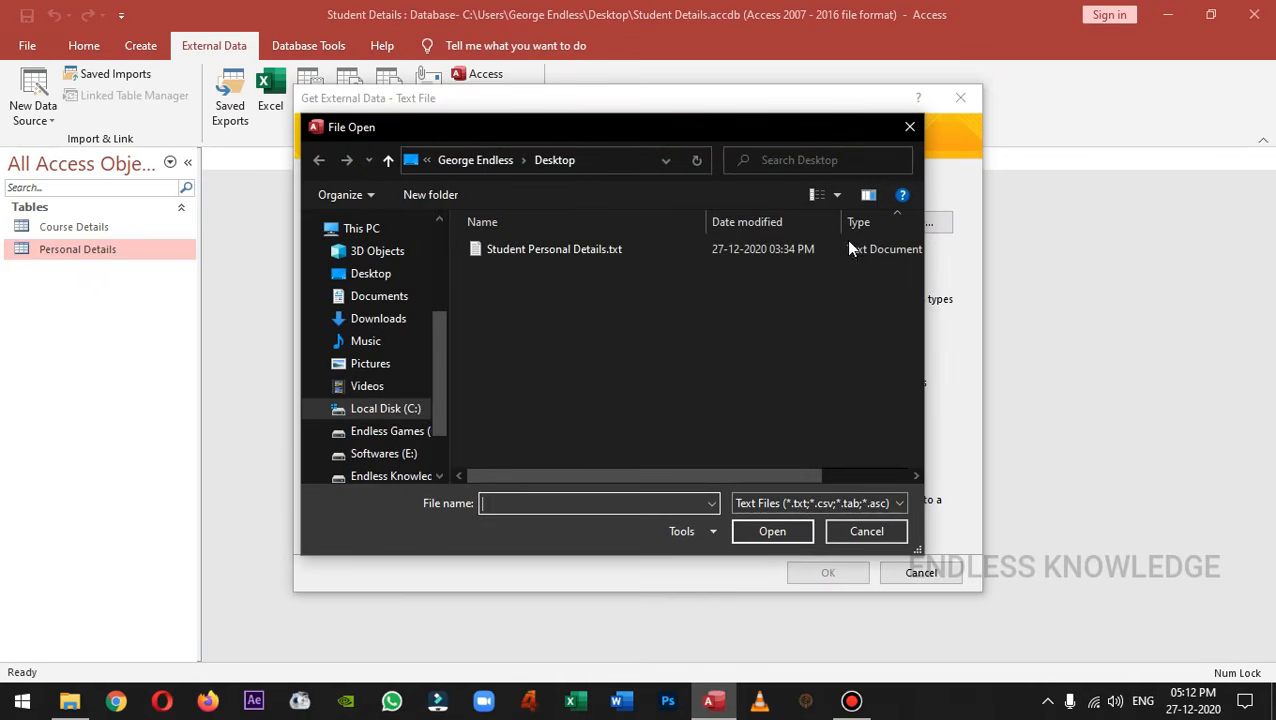
left_click(592, 248)
left_click(772, 531)
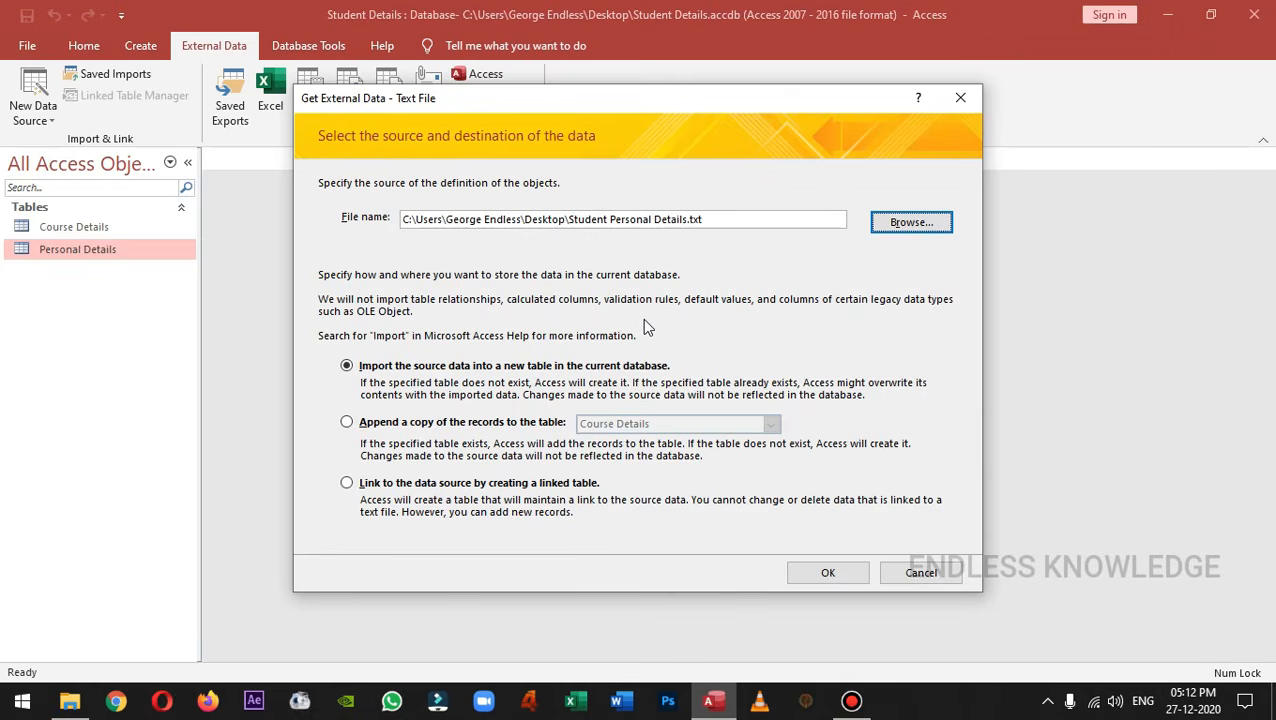
Step: Set the text import to append a copy of the records to the Personal Details table and proceed to the import wizard
left_click(425, 422)
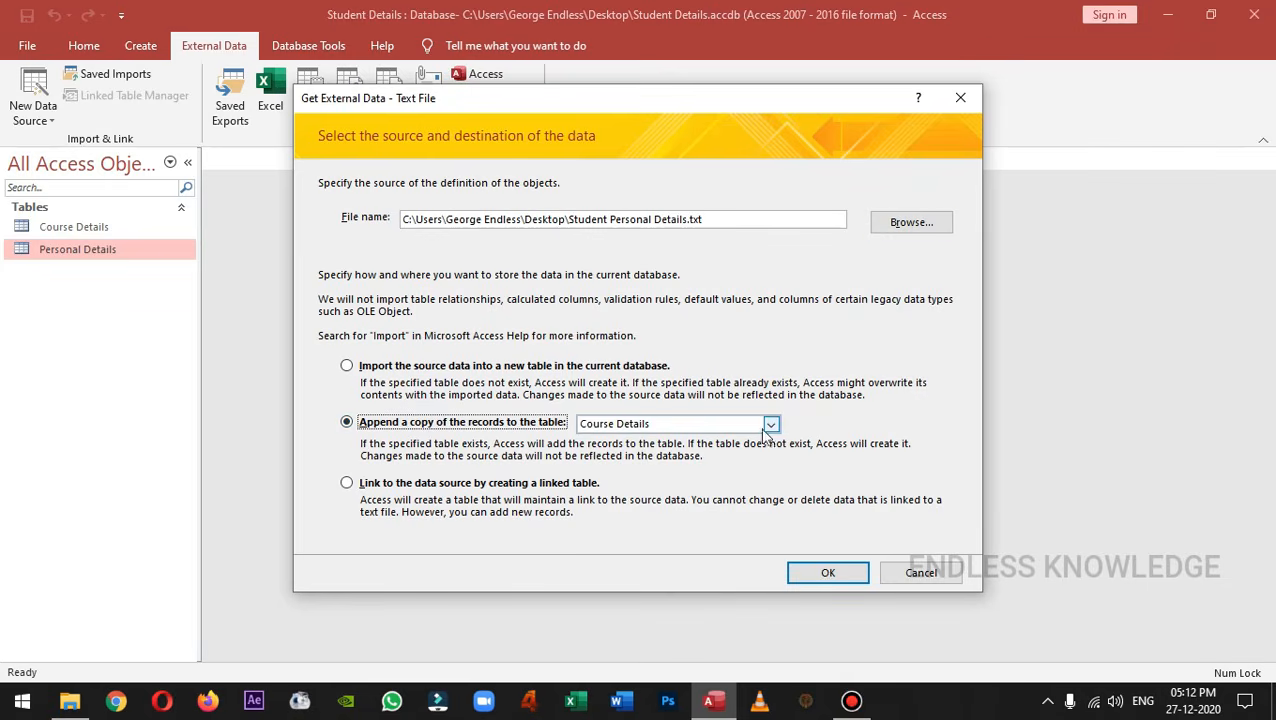
left_click(771, 425)
left_click(669, 455)
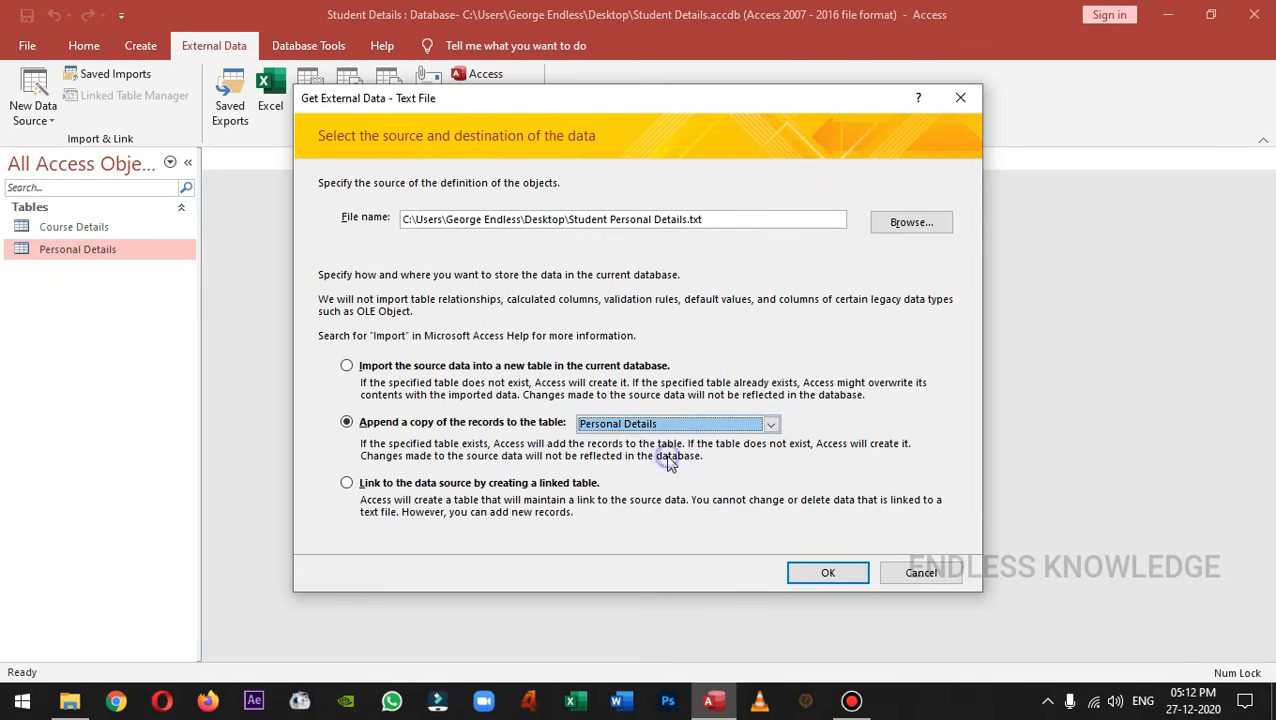
left_click(818, 569)
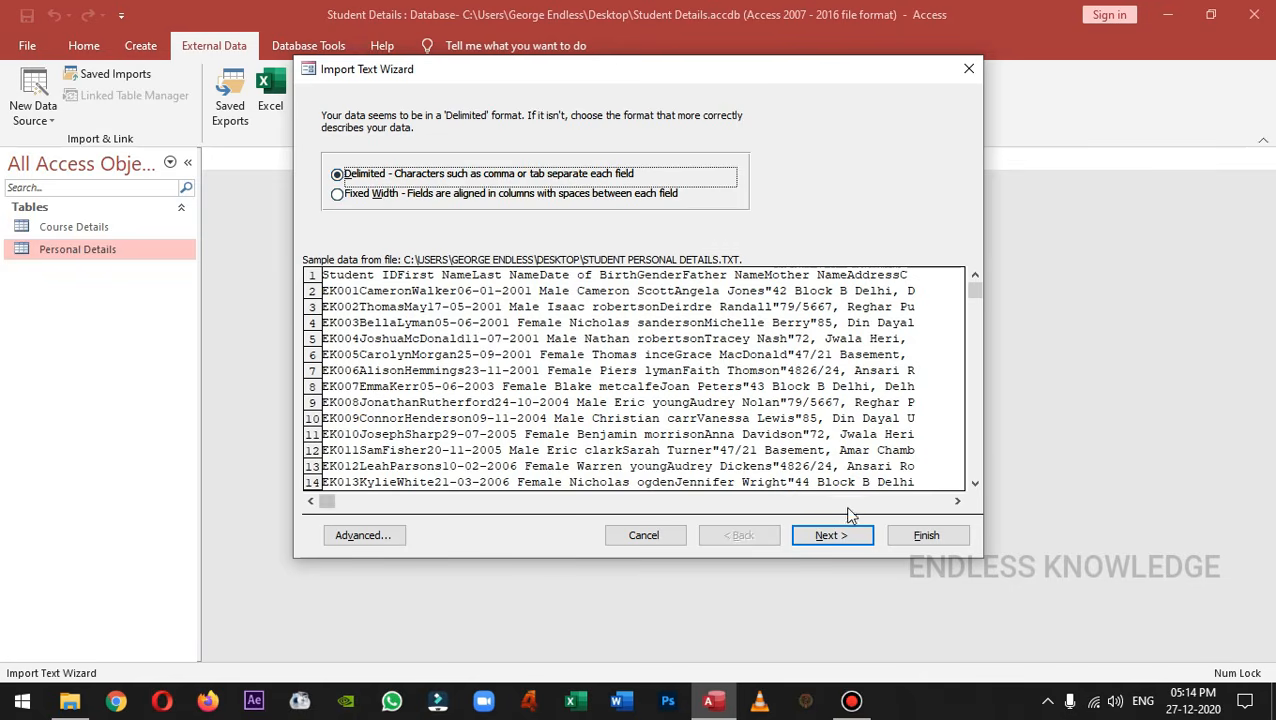
Step: Keep the delimited format, set Tab as the field delimiter and treat the first row as field names
left_click(830, 533)
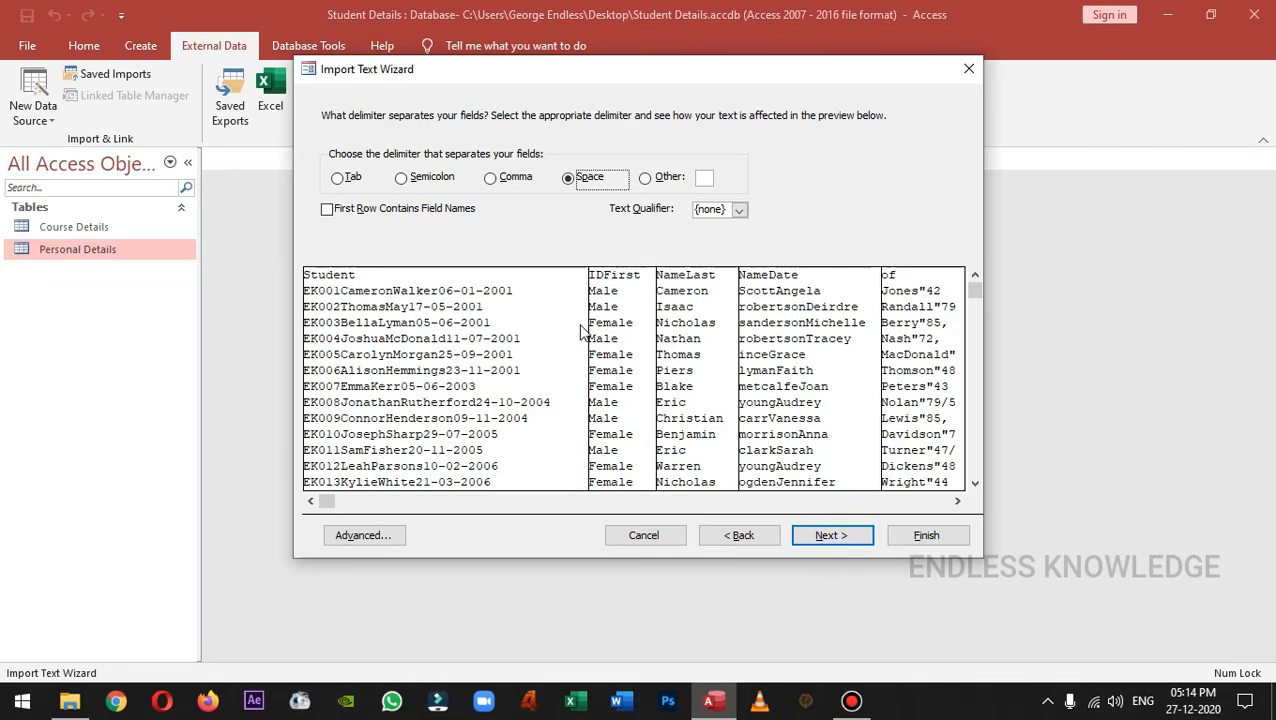
left_click(345, 178)
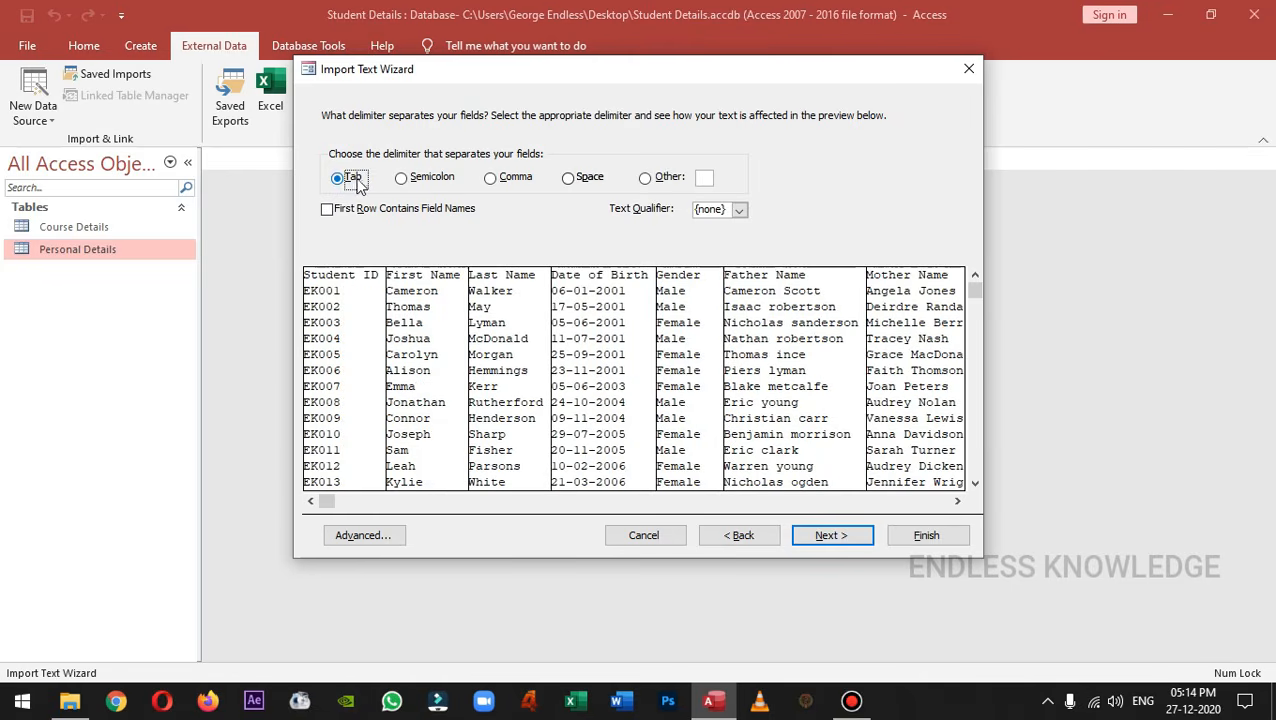
left_click(703, 177)
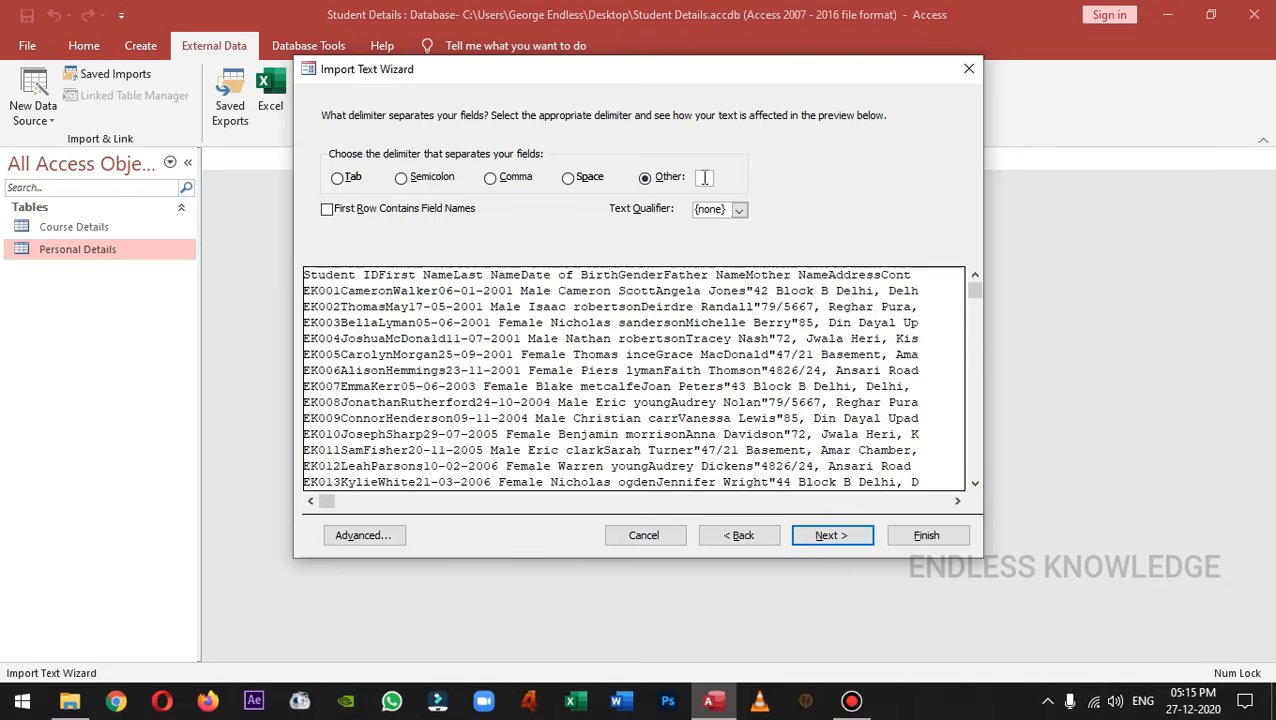
left_click(345, 180)
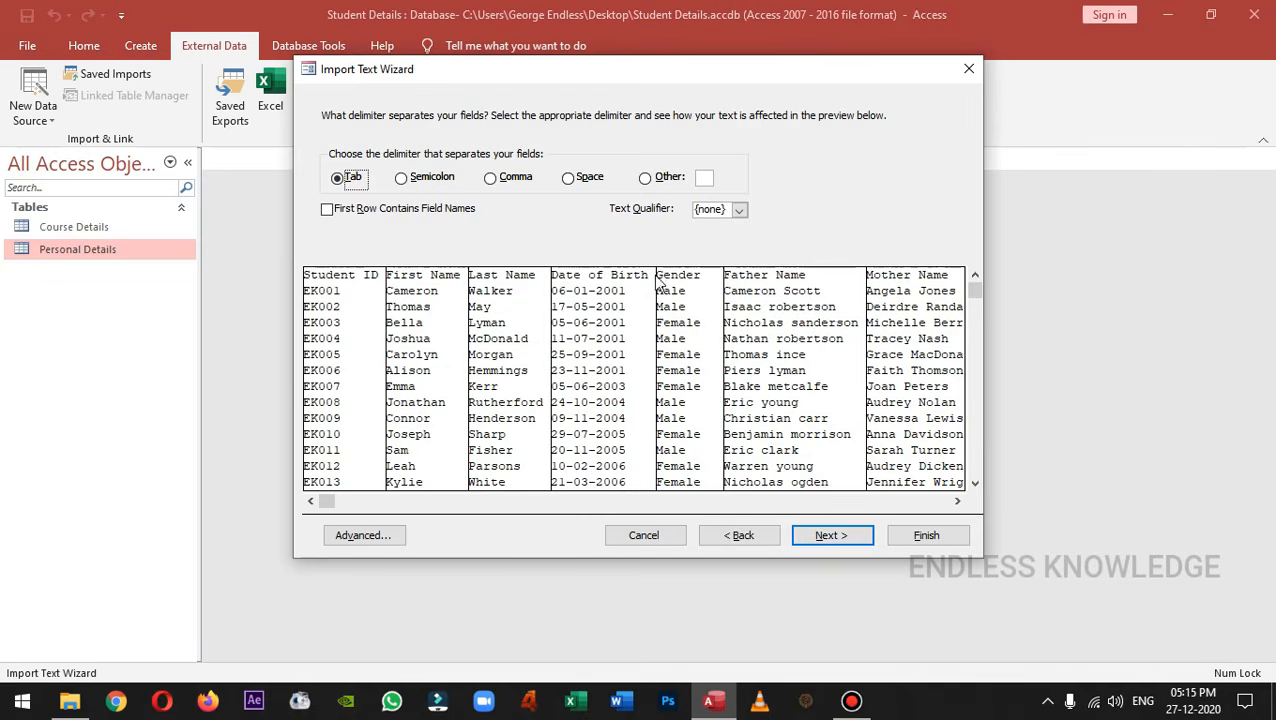
left_click(328, 209)
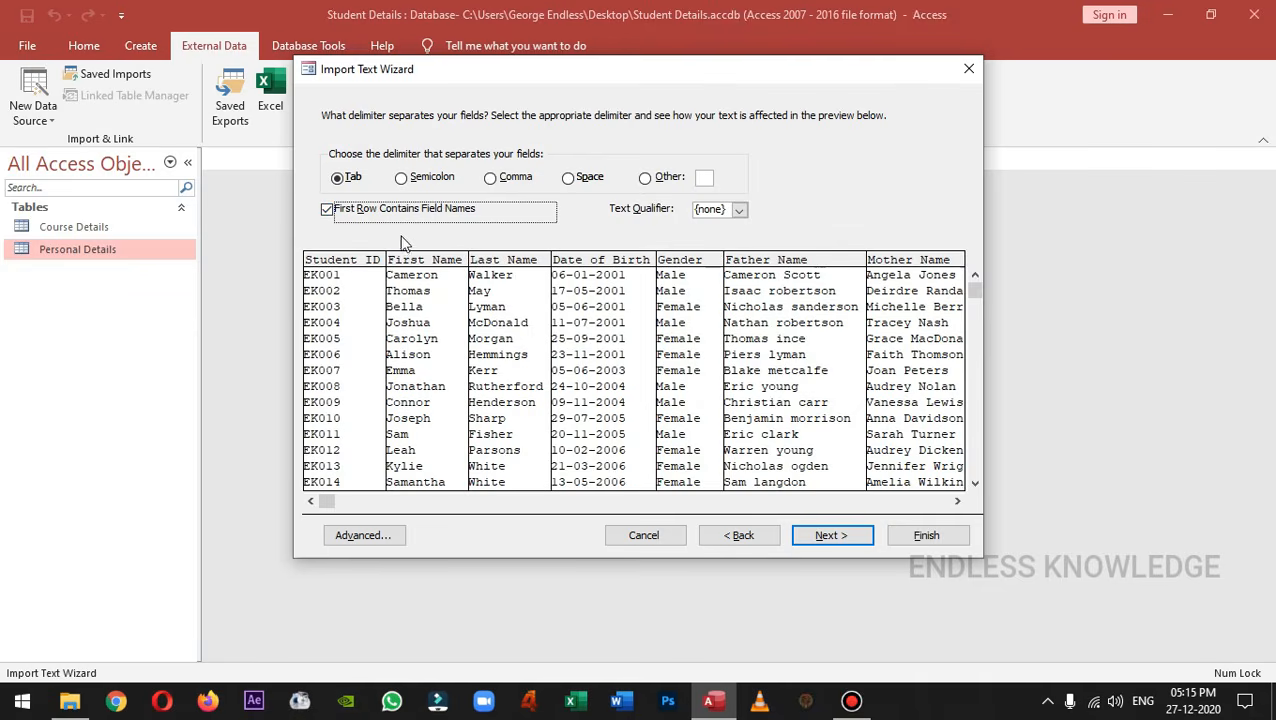
Step: Finish importing the text file into the Personal Details table and leave the import steps unsaved
left_click(820, 535)
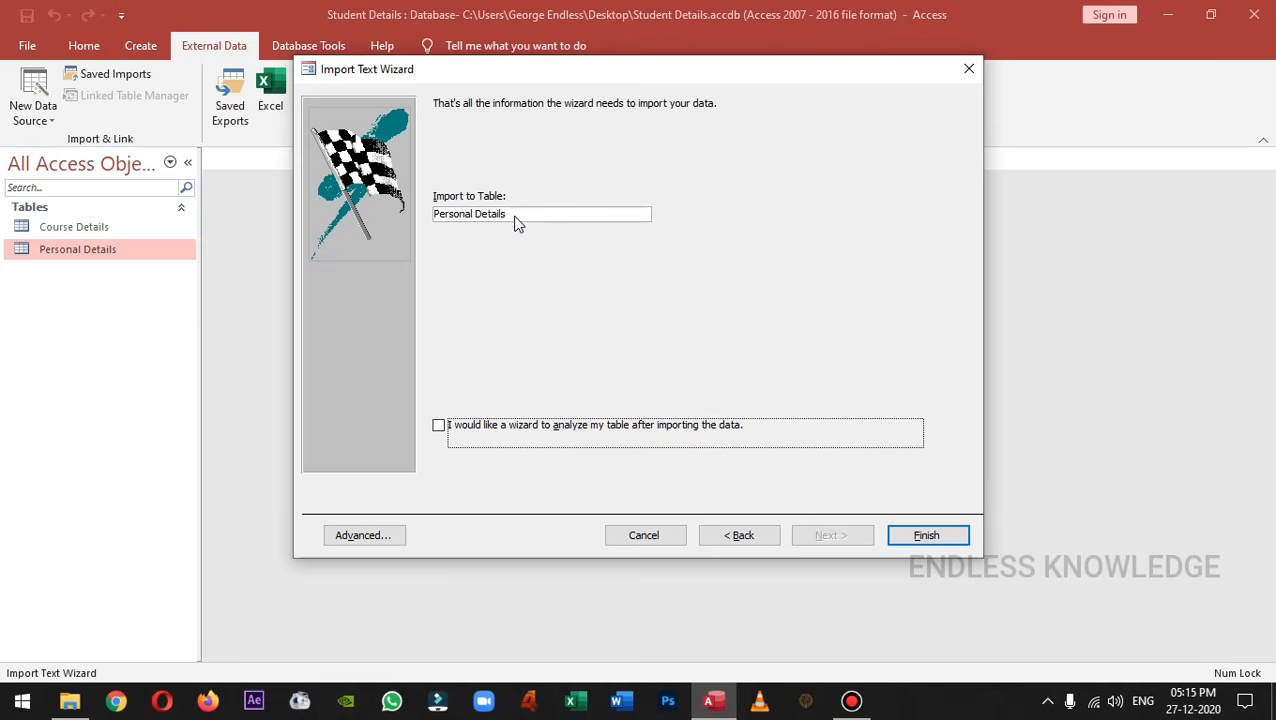
left_click(935, 539)
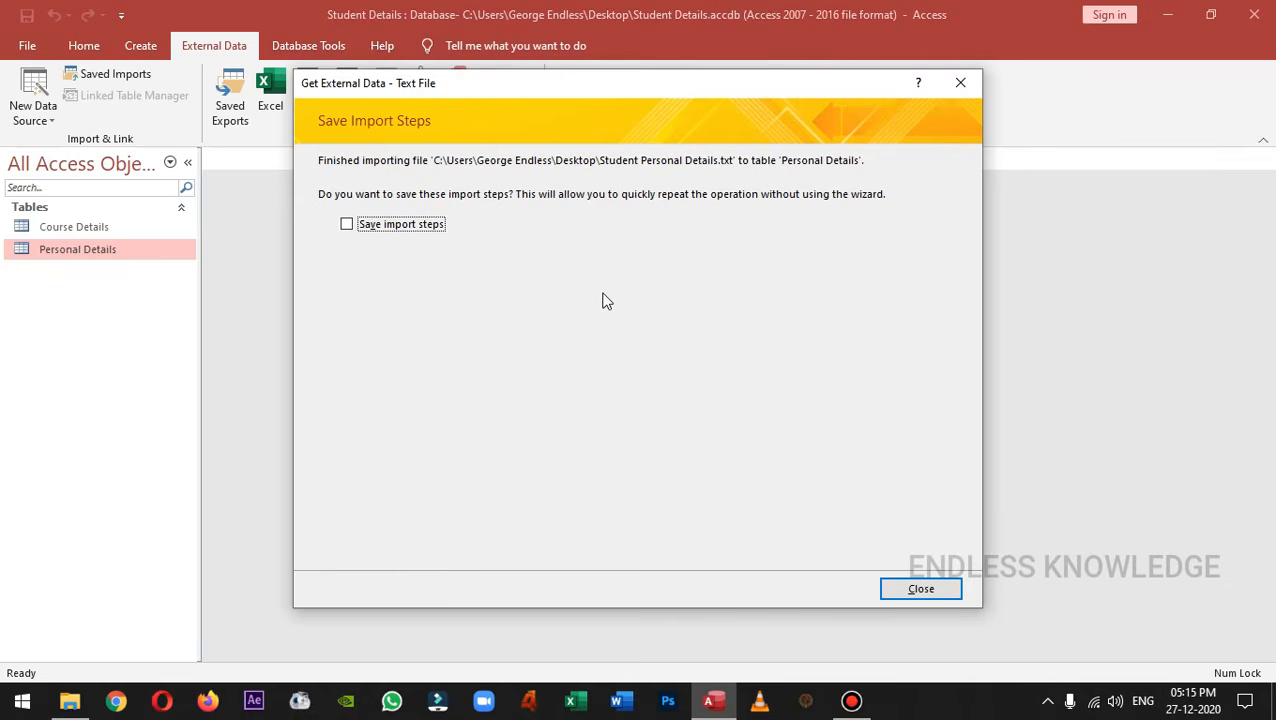
left_click(921, 588)
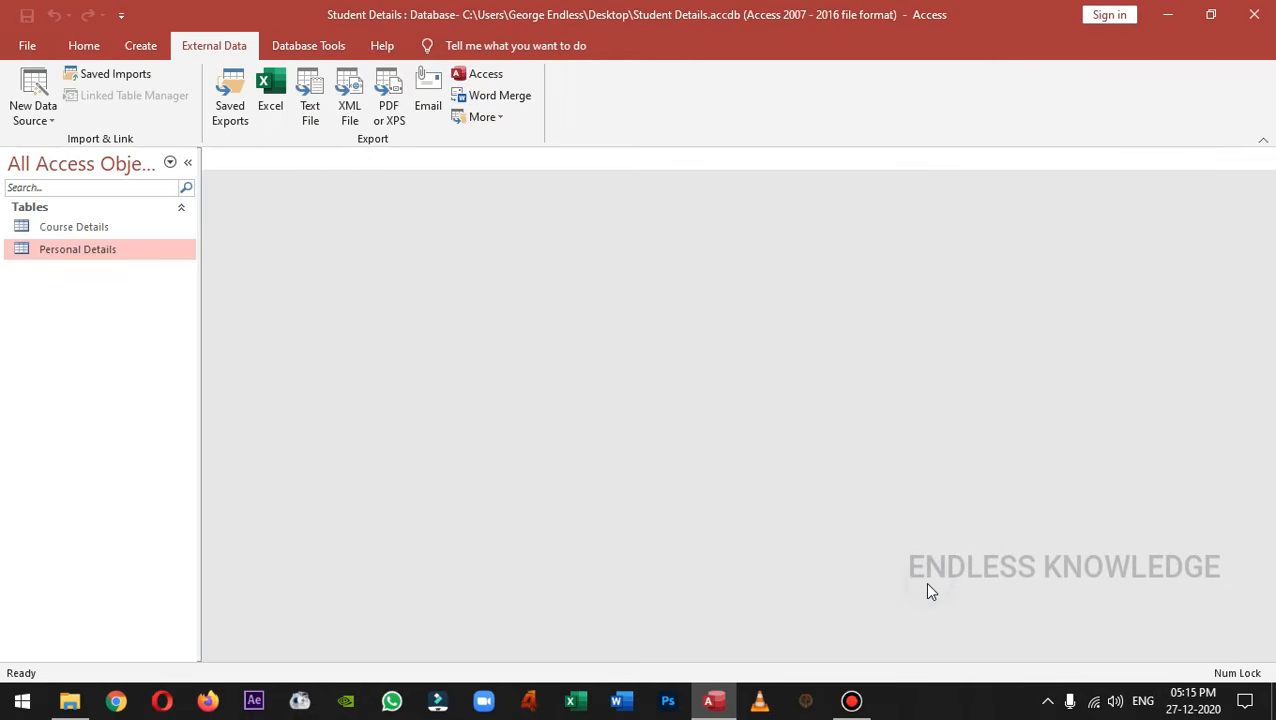
Step: Review the imported records in Personal Details, close that table, and reopen the Course Details and Personal Details tables
double_click(114, 259)
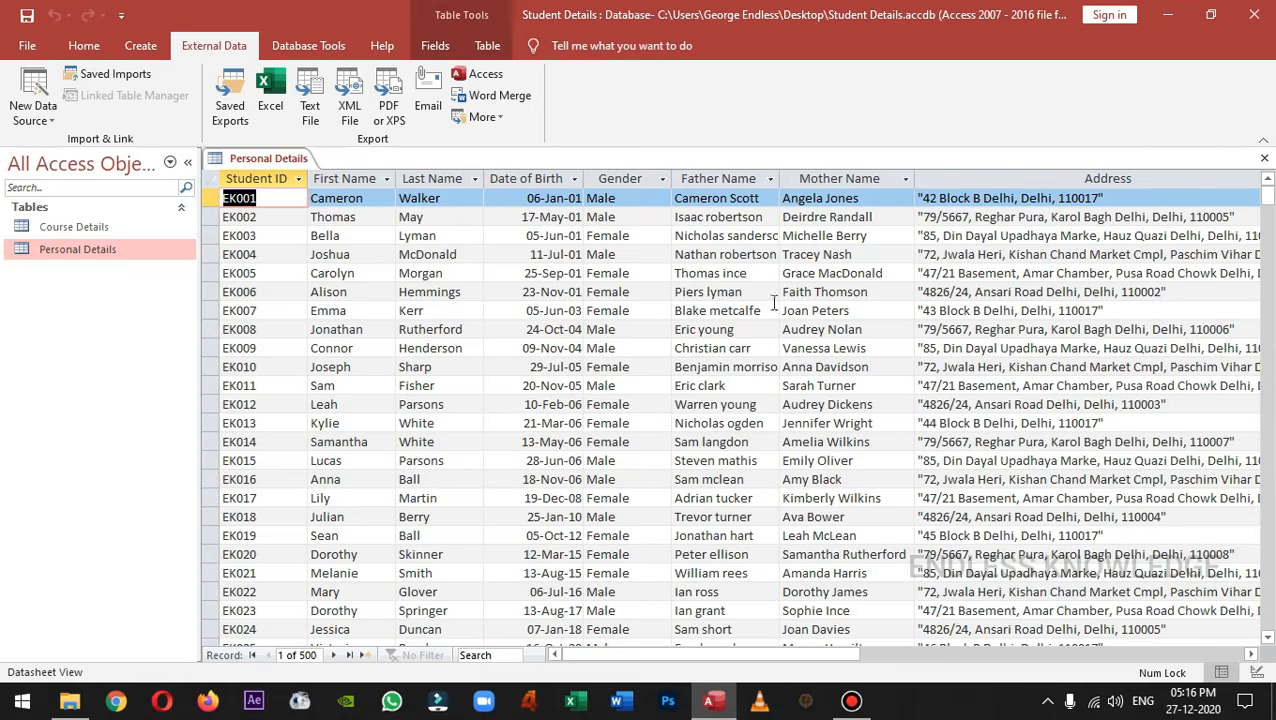
left_click(1264, 159)
double_click(151, 238)
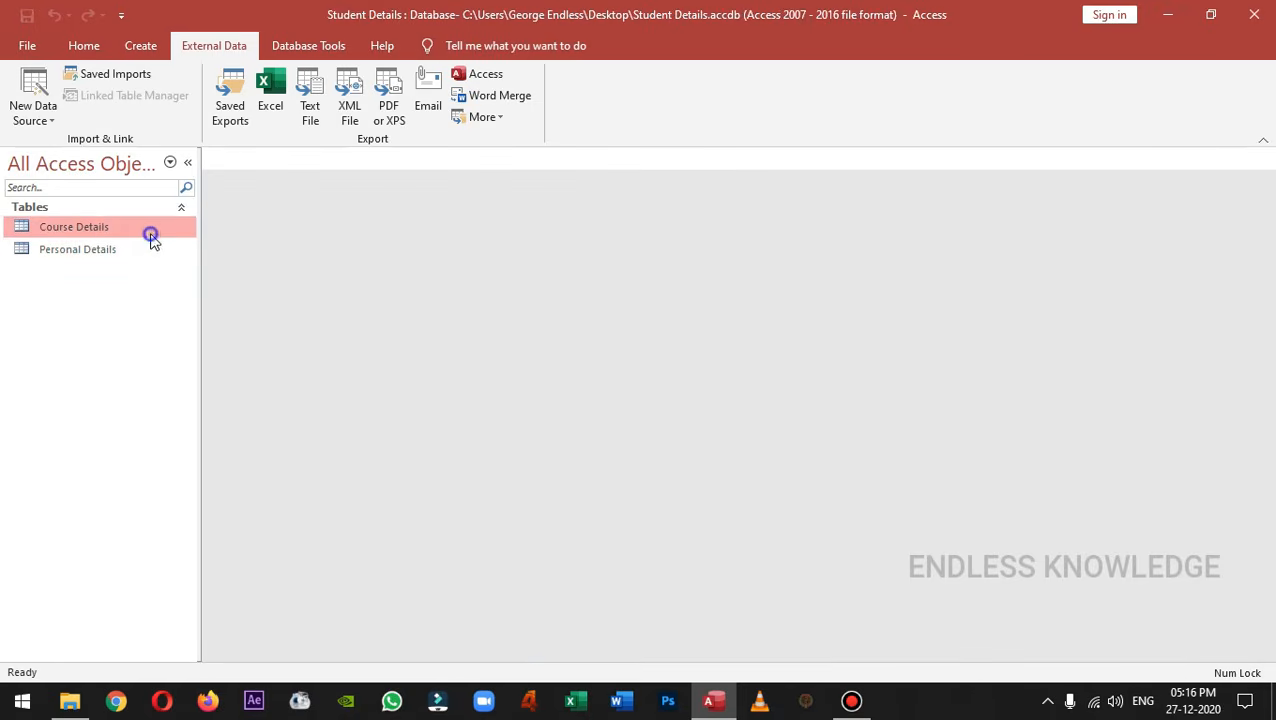
double_click(146, 252)
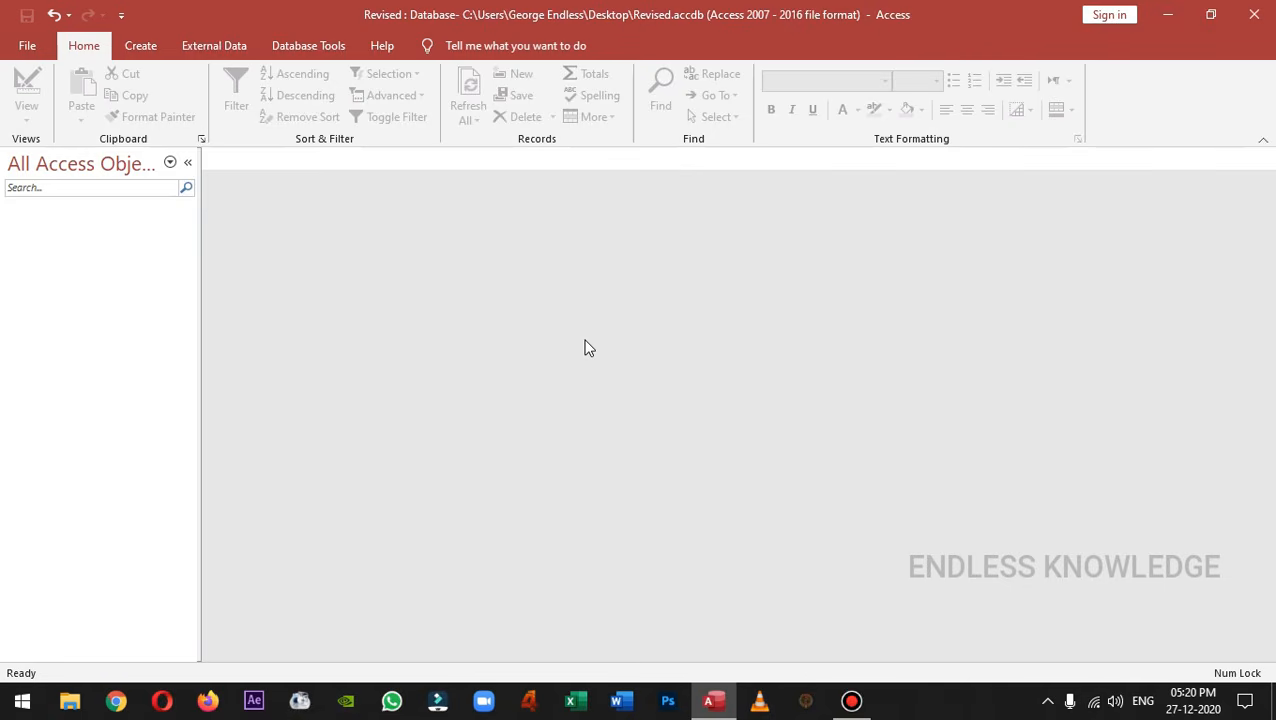
Step: Start an Access database import into the Revised database from Student Details.accdb, importing objects rather than linking to them
left_click(209, 47)
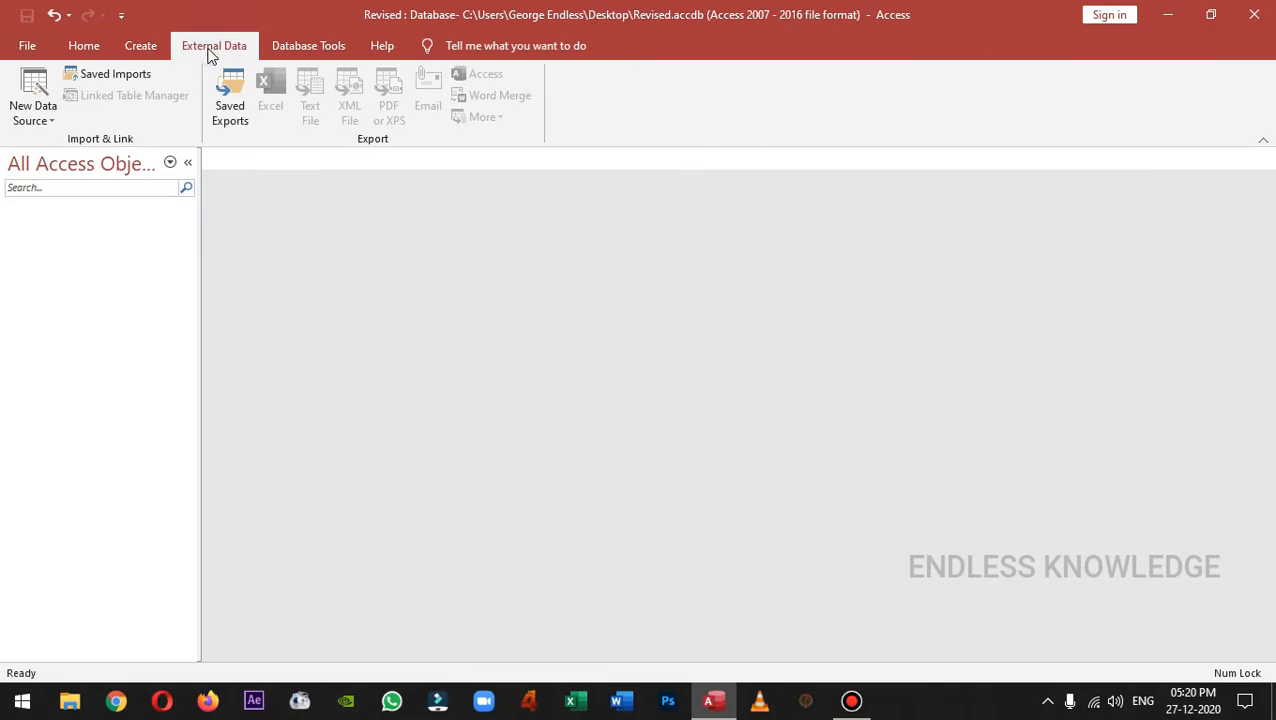
left_click(33, 120)
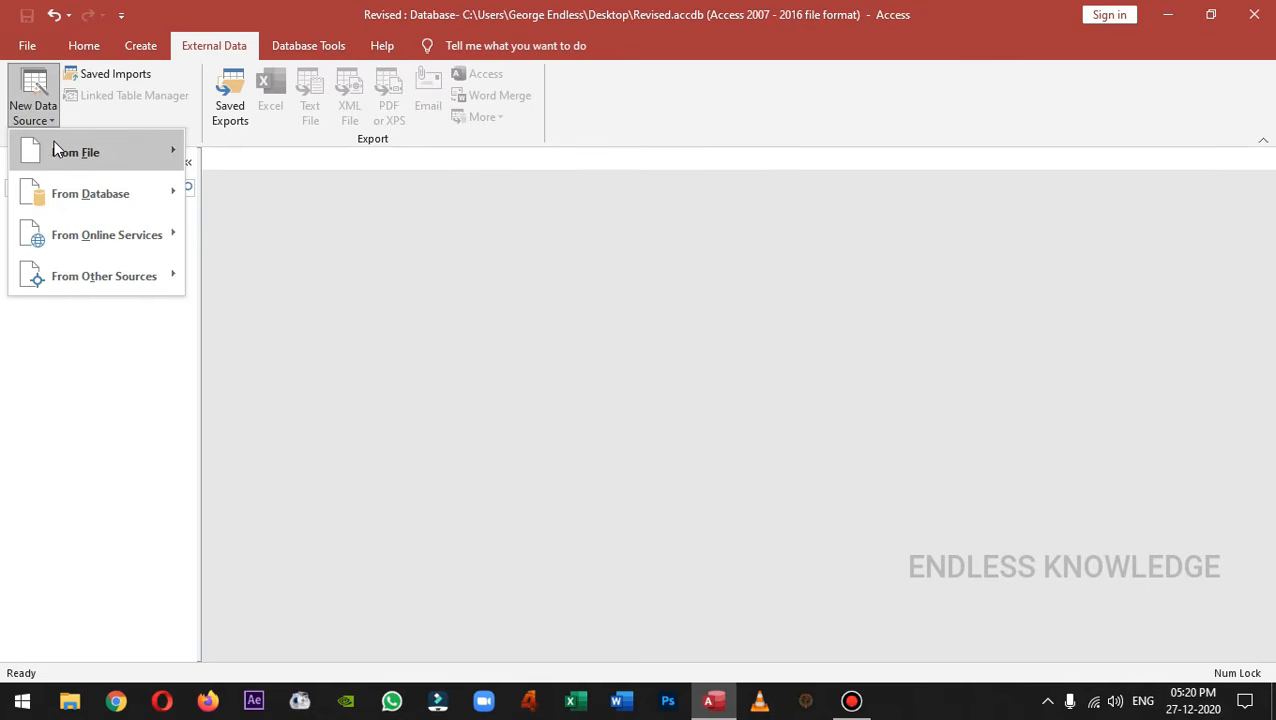
mouse_move(63, 194)
left_click(209, 198)
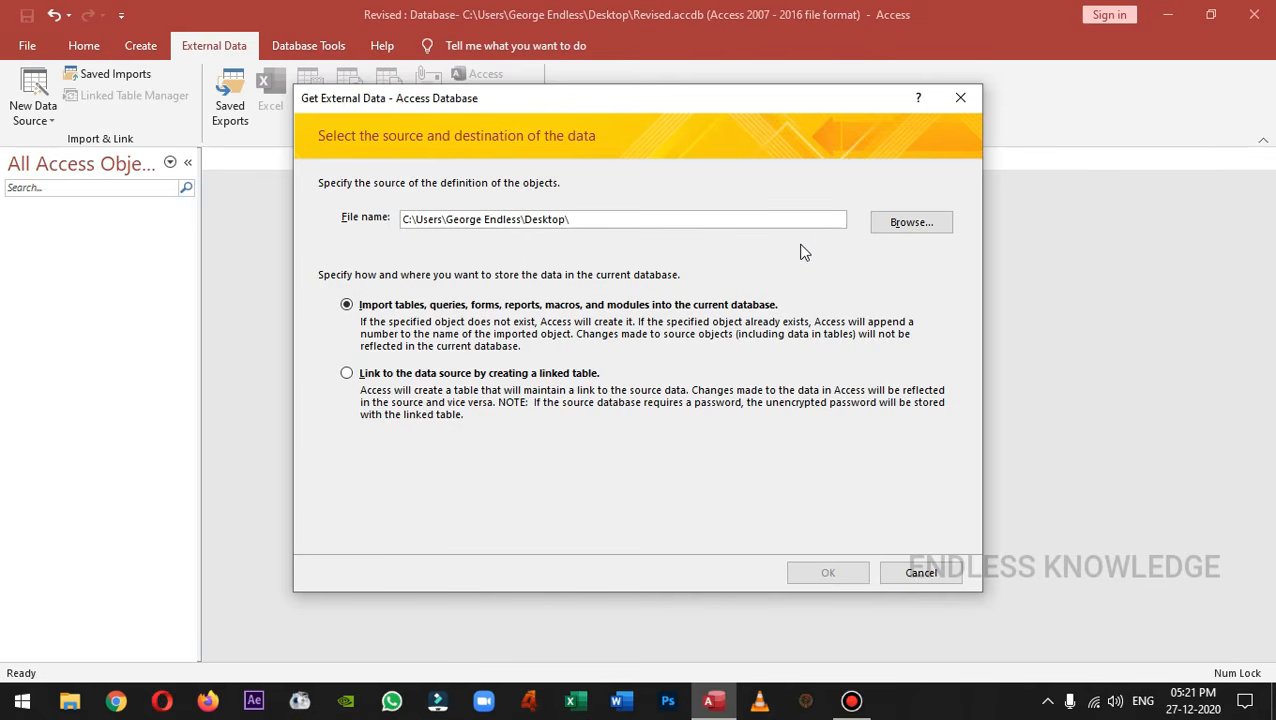
left_click(905, 224)
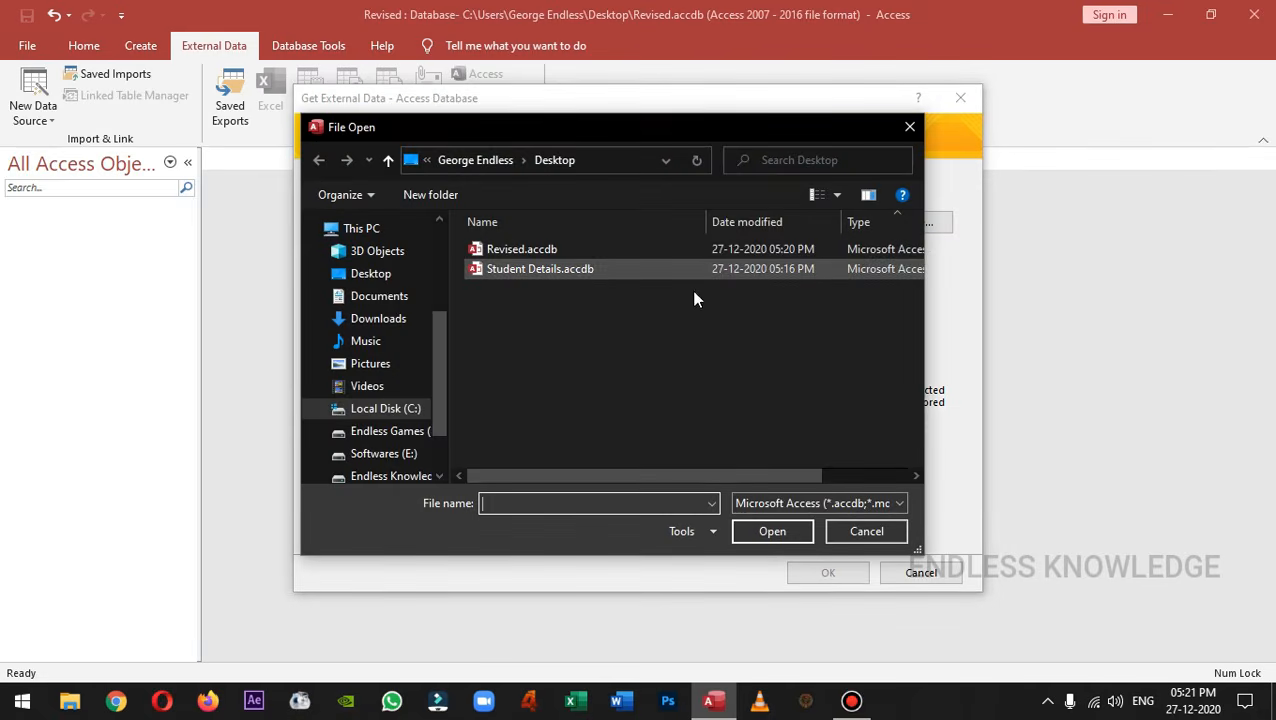
left_click(612, 272)
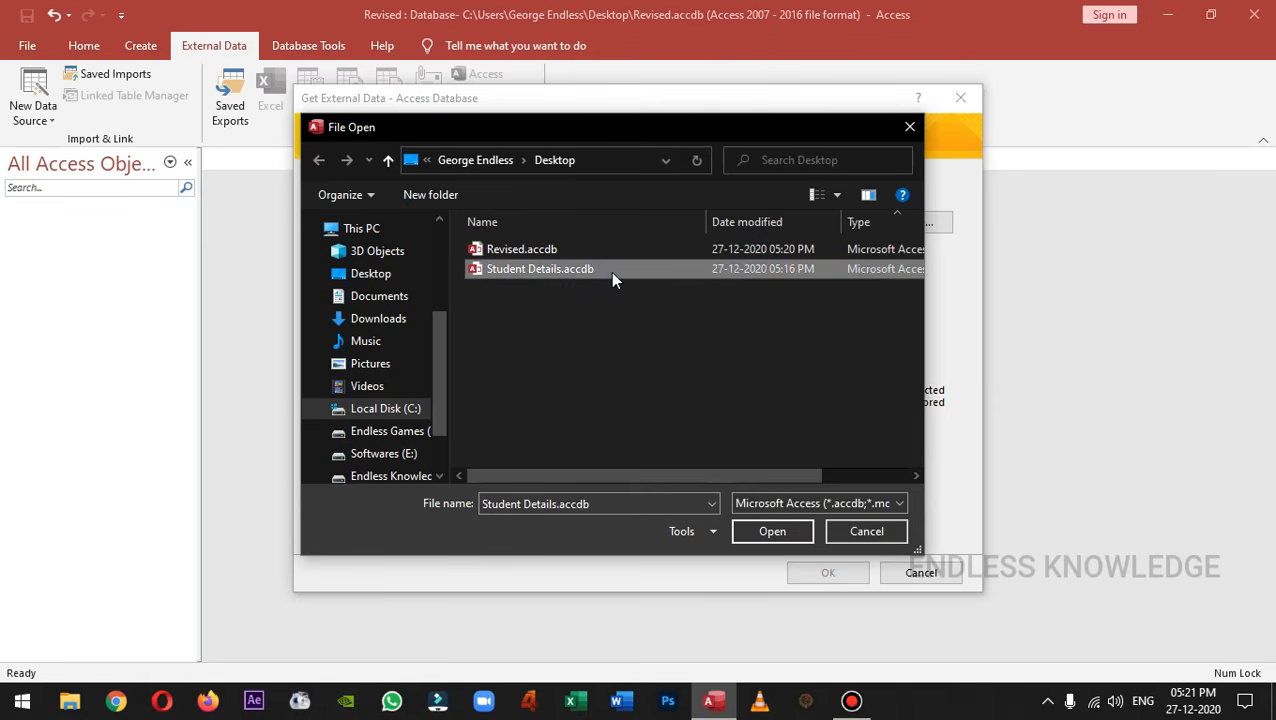
left_click(770, 531)
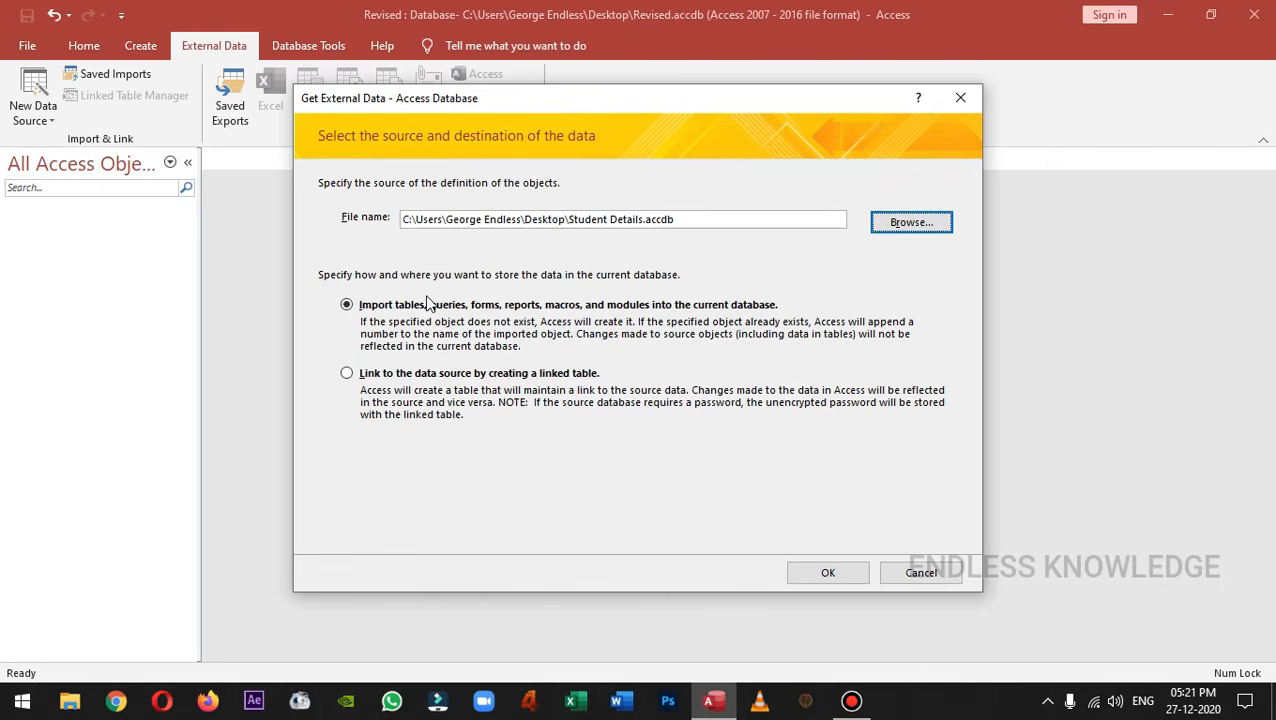
left_click(820, 572)
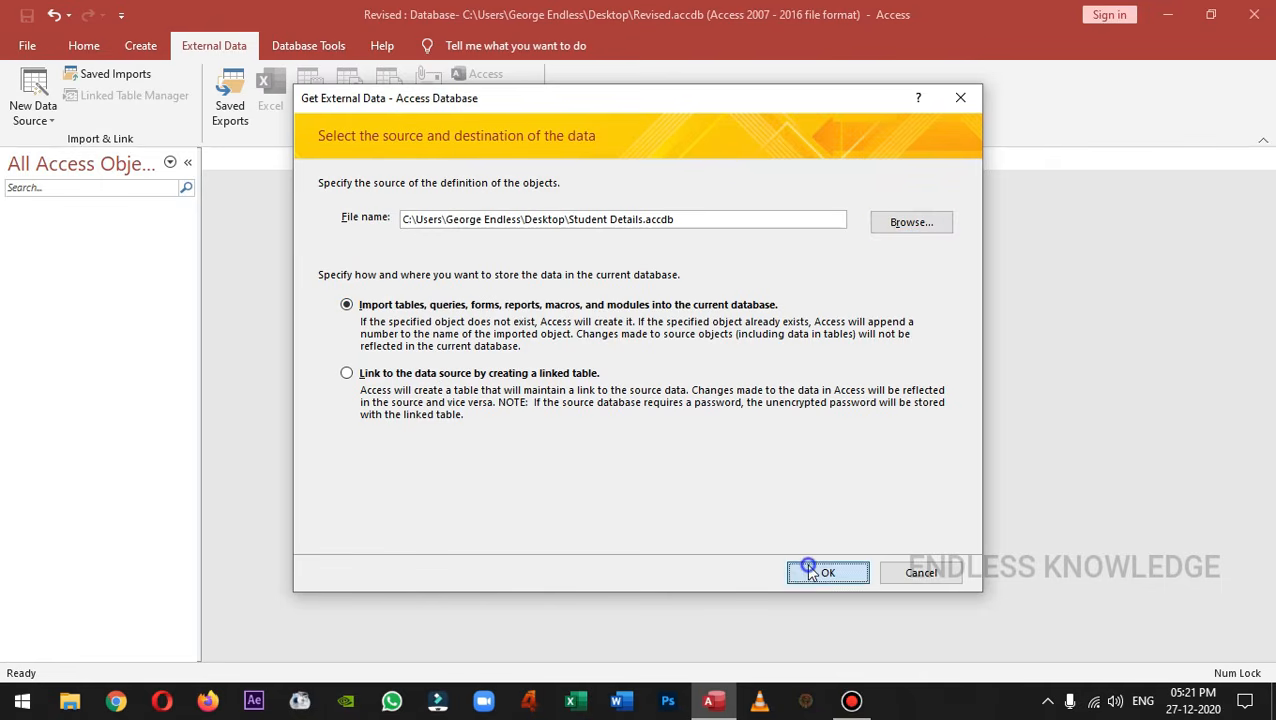
Step: Import both the Course Details and Personal Details tables from the source database and leave the import steps unsaved
left_click_drag(268, 48, 660, 245)
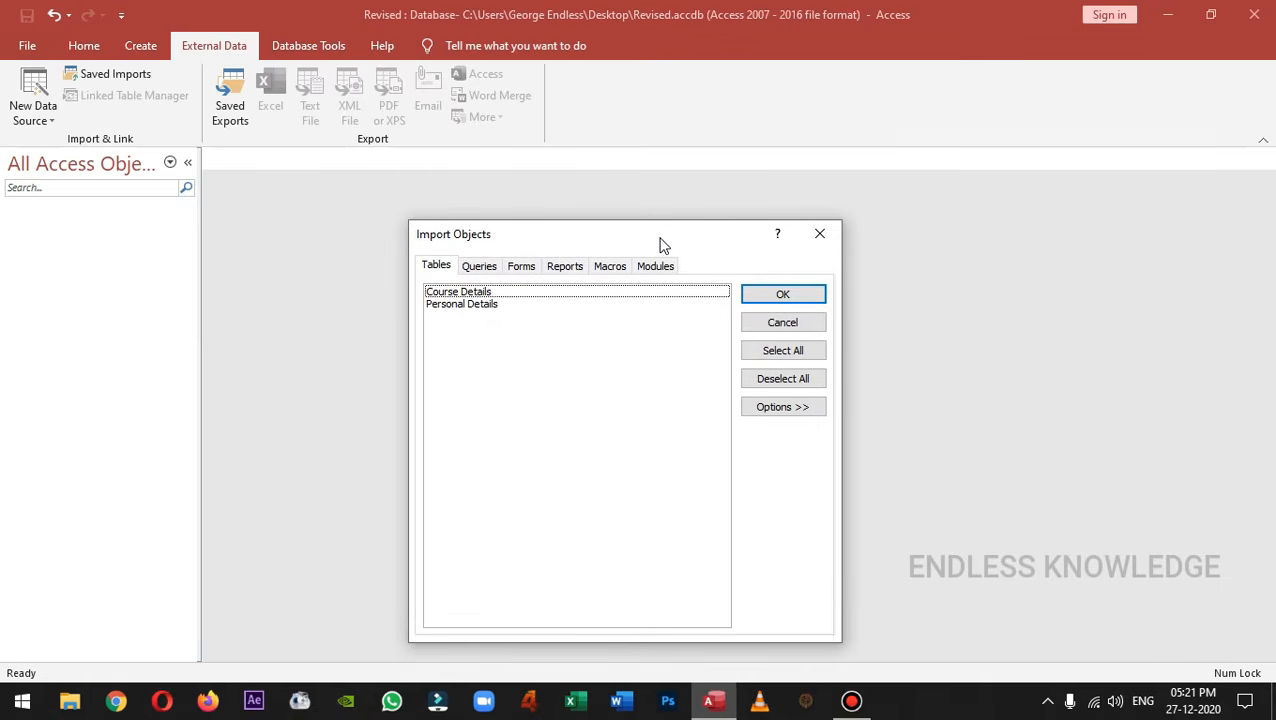
left_click(490, 268)
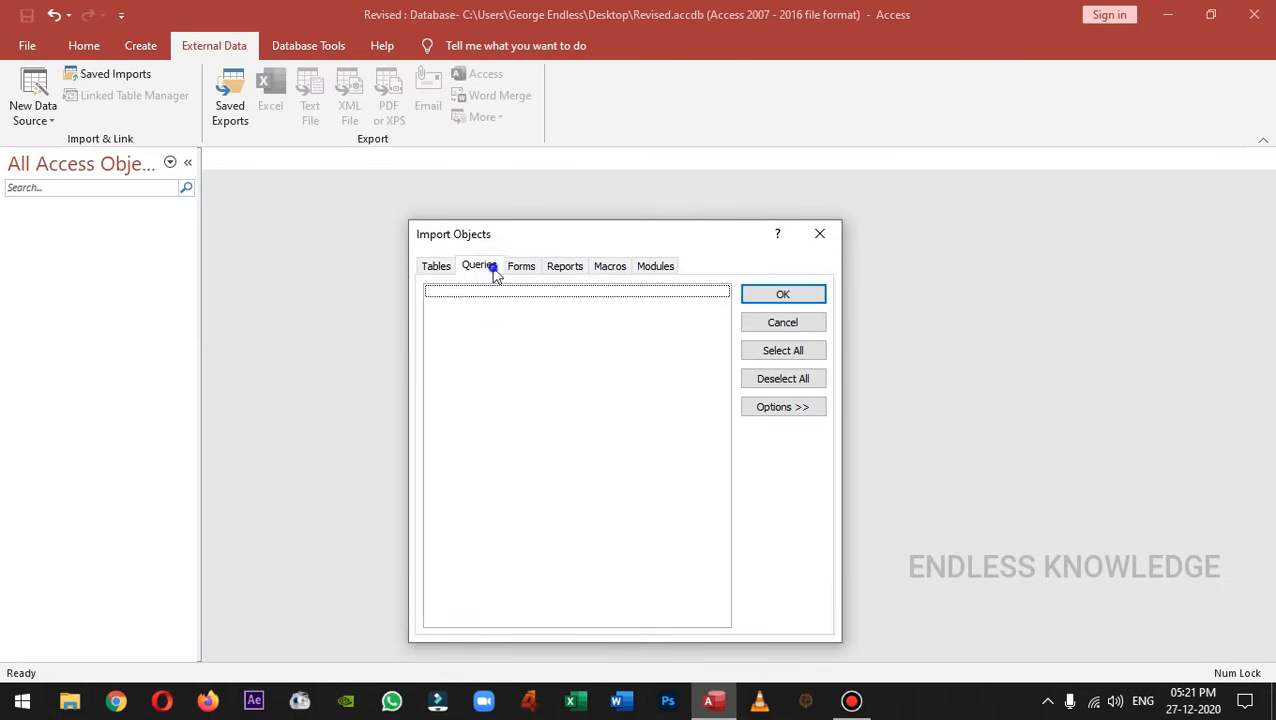
left_click(522, 266)
left_click(564, 266)
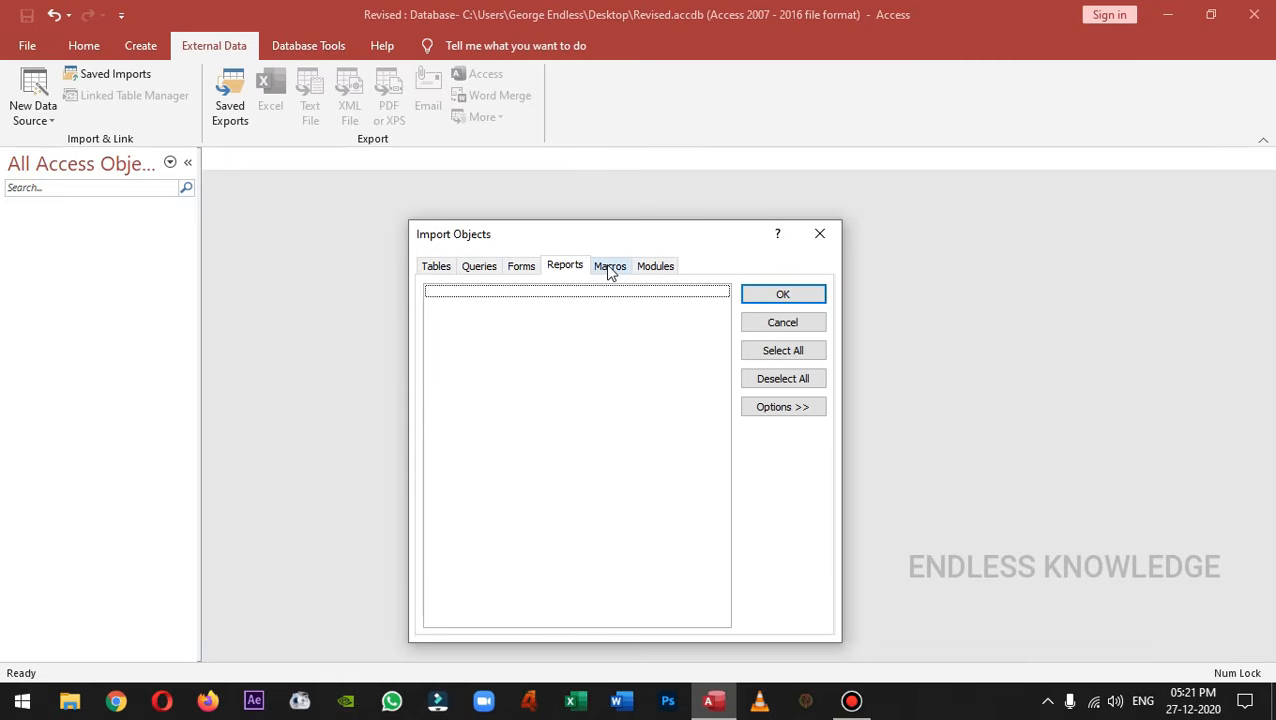
left_click(436, 268)
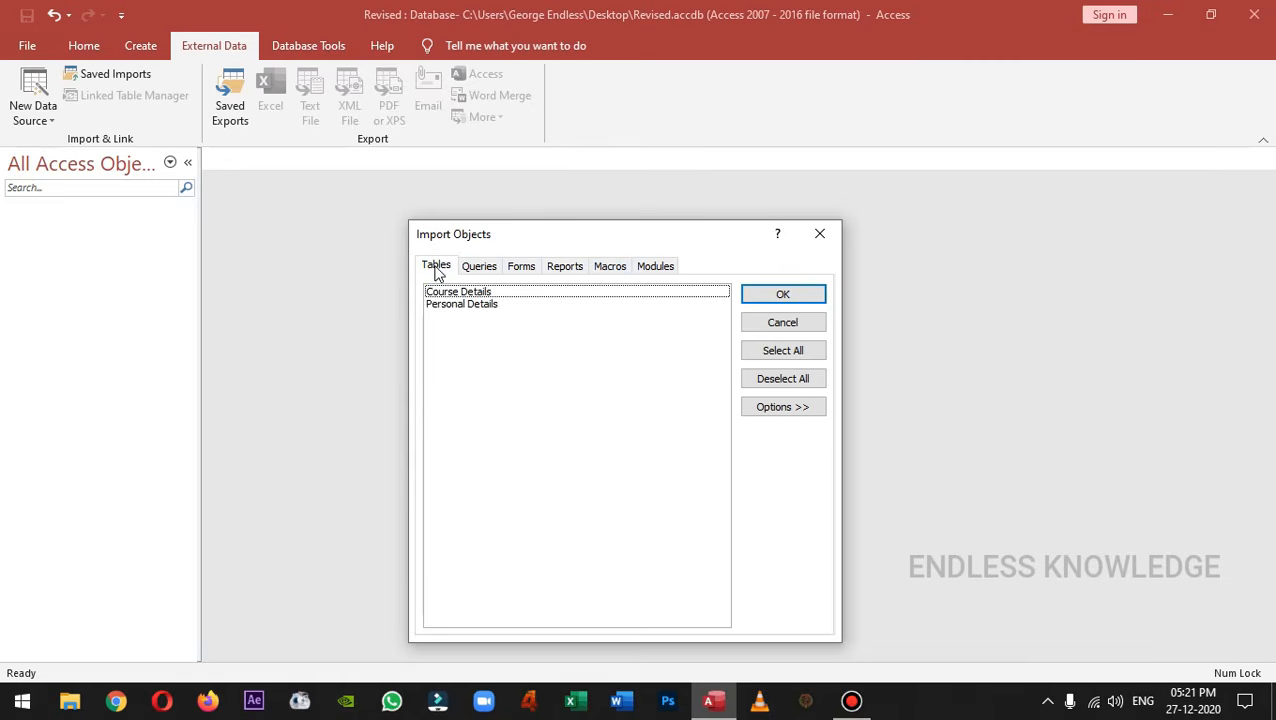
left_click(474, 301)
left_click(477, 292)
left_click(477, 301)
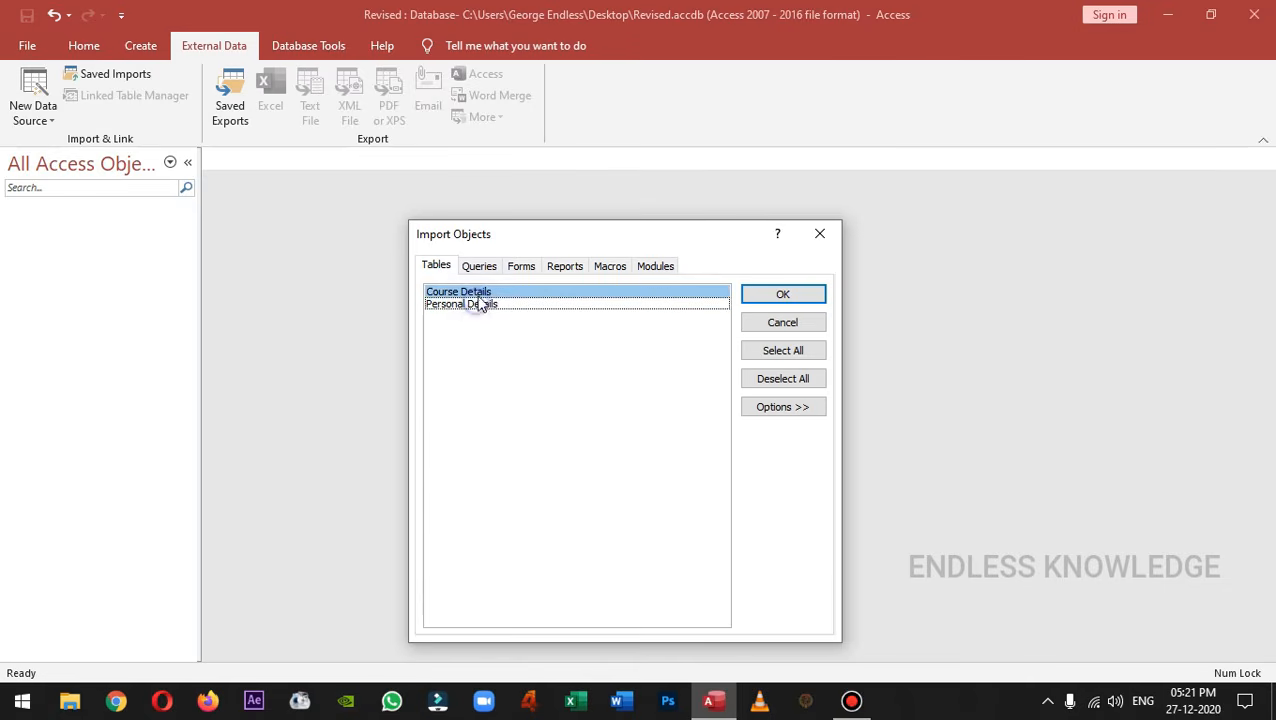
left_click(477, 292)
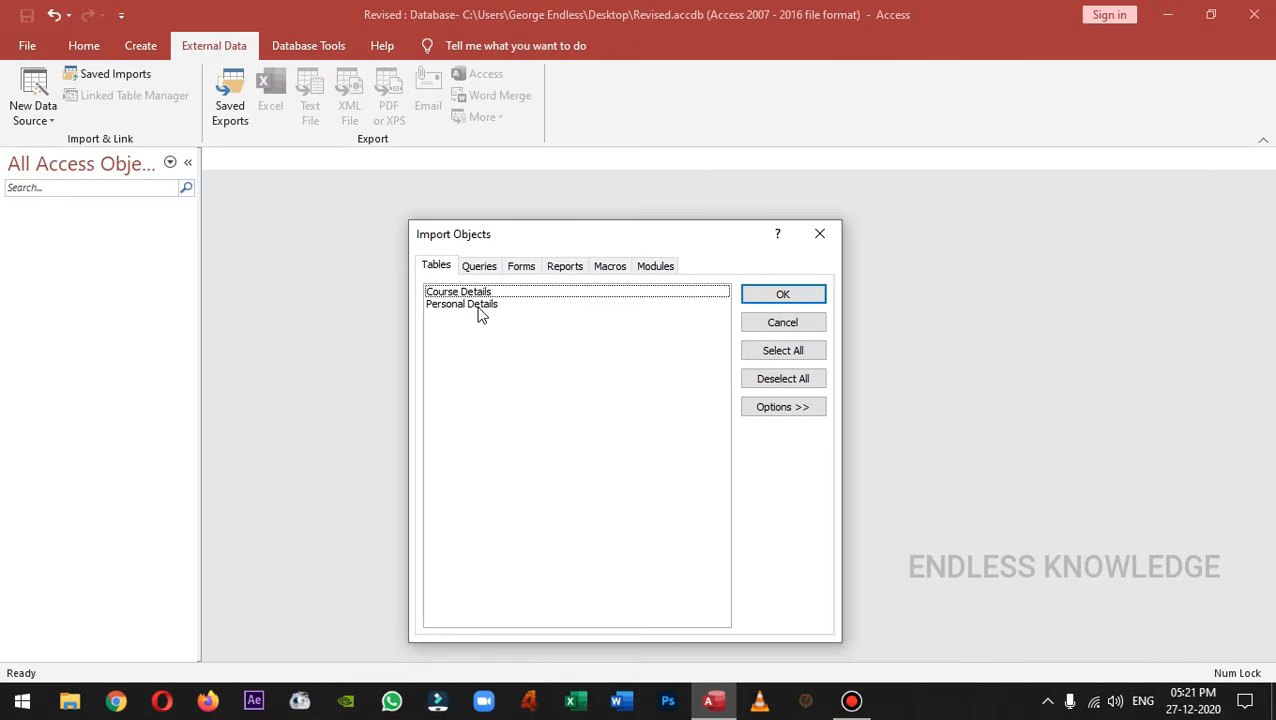
left_click(750, 350)
left_click(779, 298)
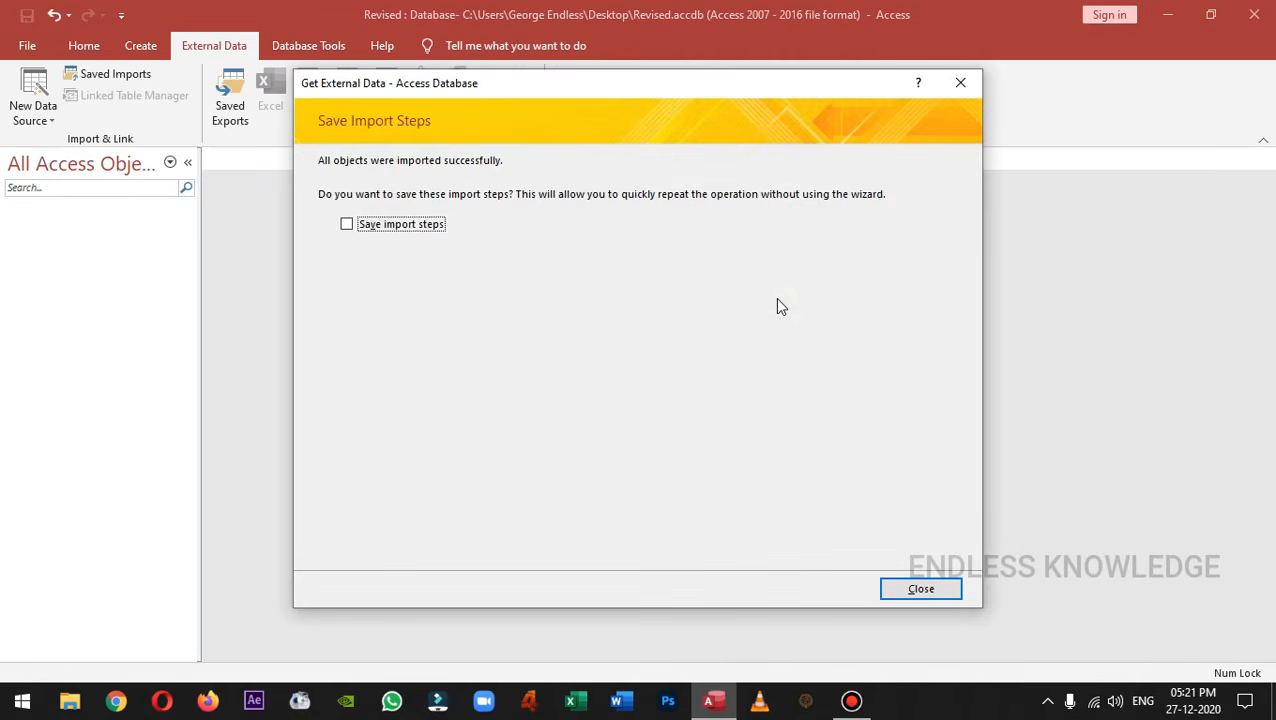
left_click(907, 589)
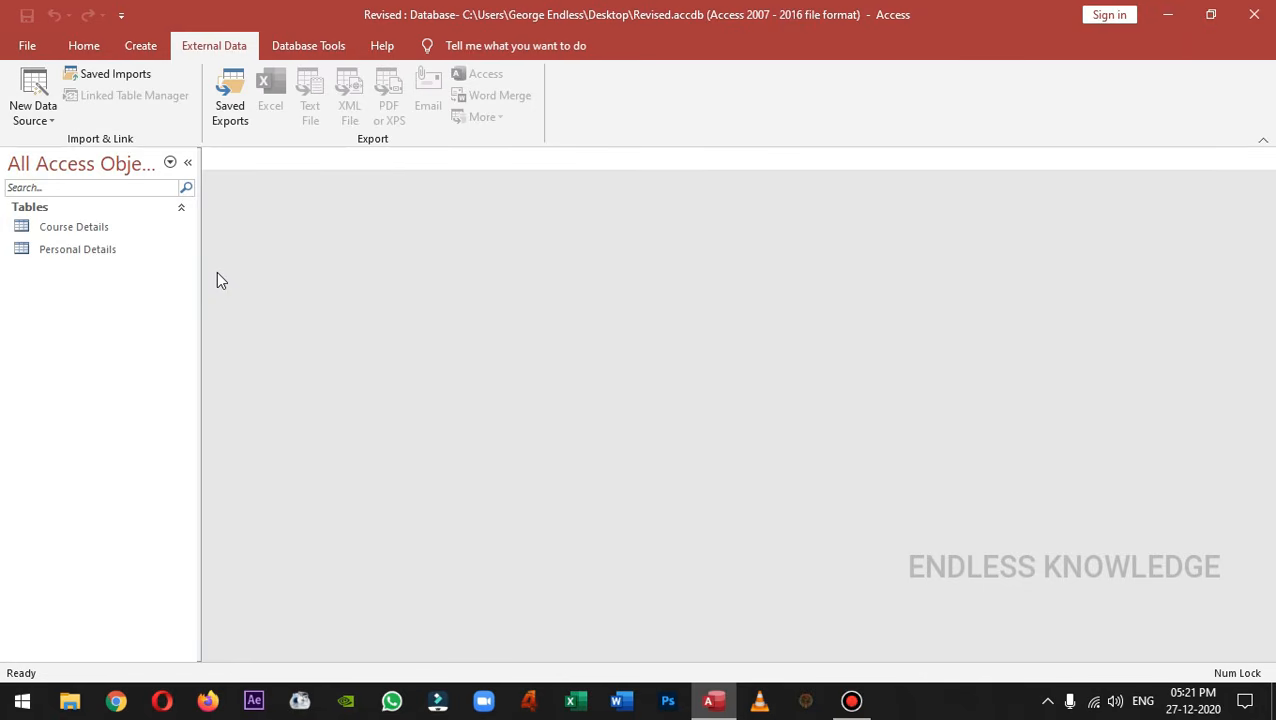
Step: Open the Course Details and Personal Details tables in the Revised database and examine their imported records
double_click(122, 228)
double_click(134, 250)
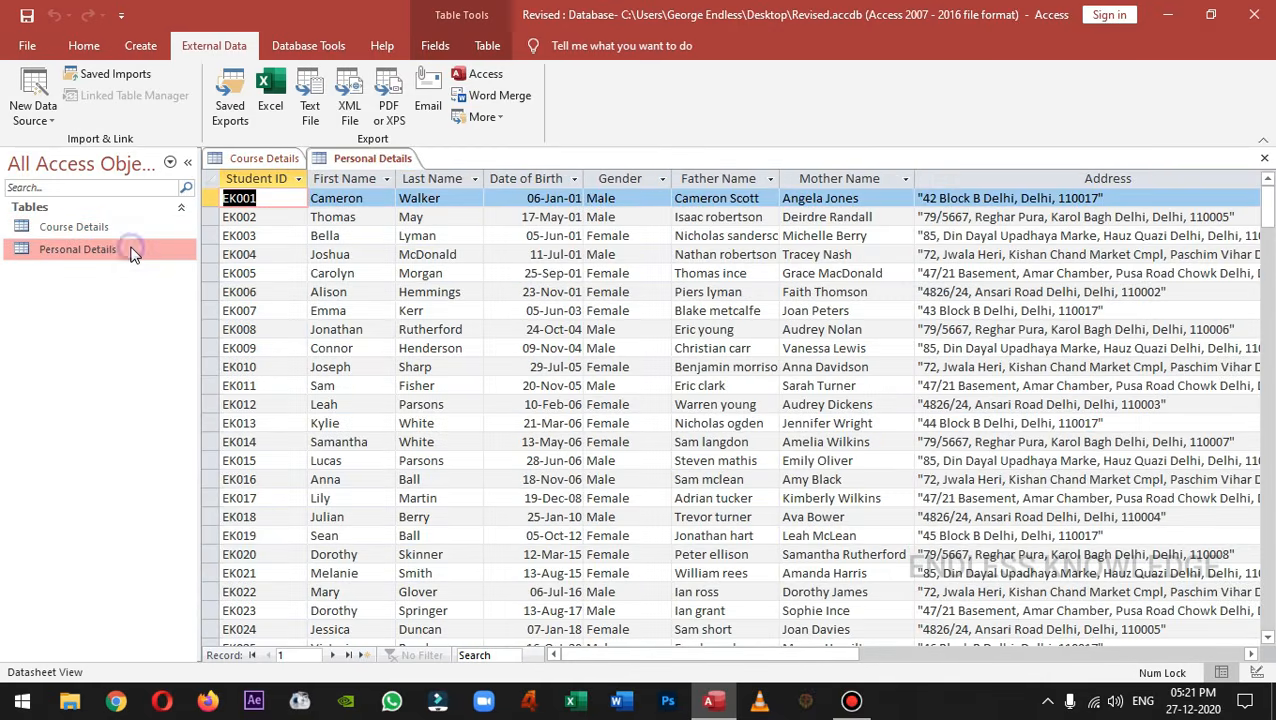
left_click(264, 158)
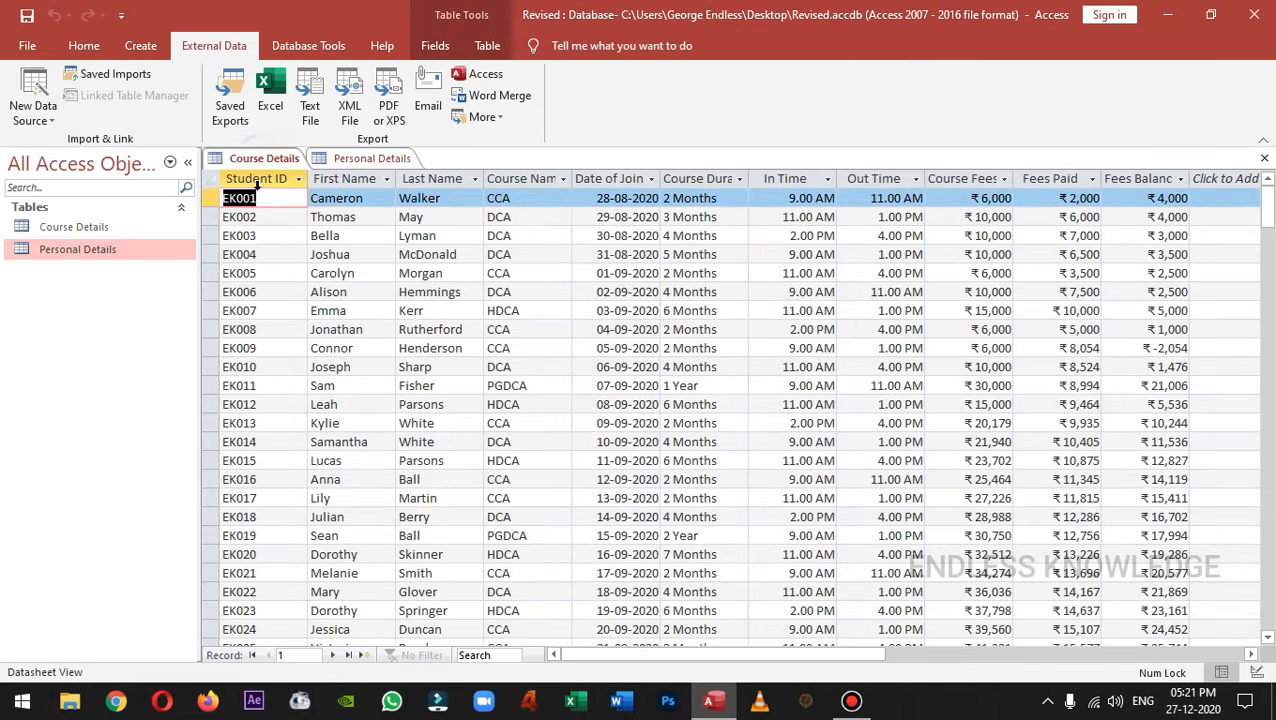
left_click(150, 228)
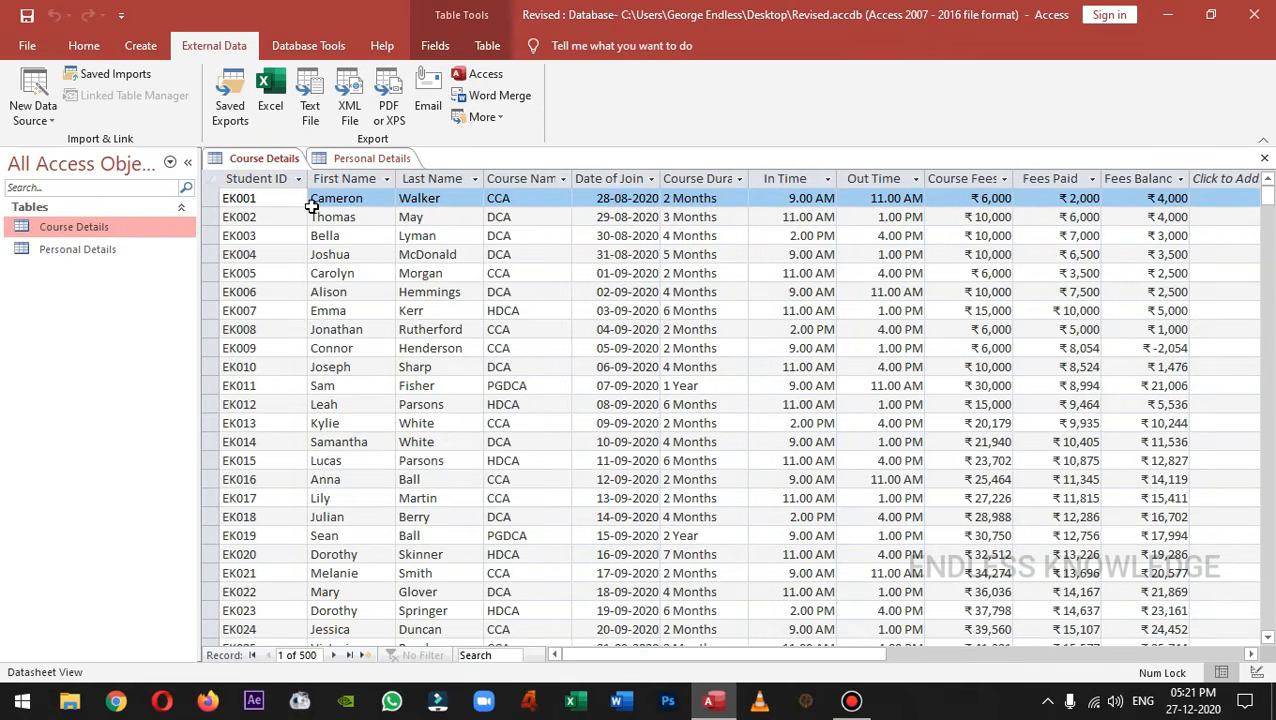